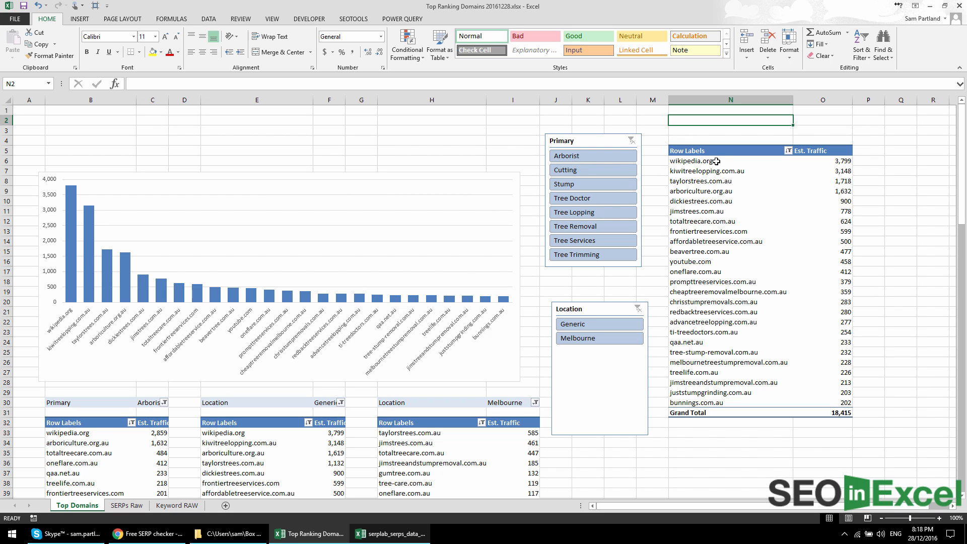
- Filter the top-domains pivot and chart through the Primary categories one at a time, ending on Arborist, and clear the filter
drag(705, 160, 730, 301)
click(562, 154)
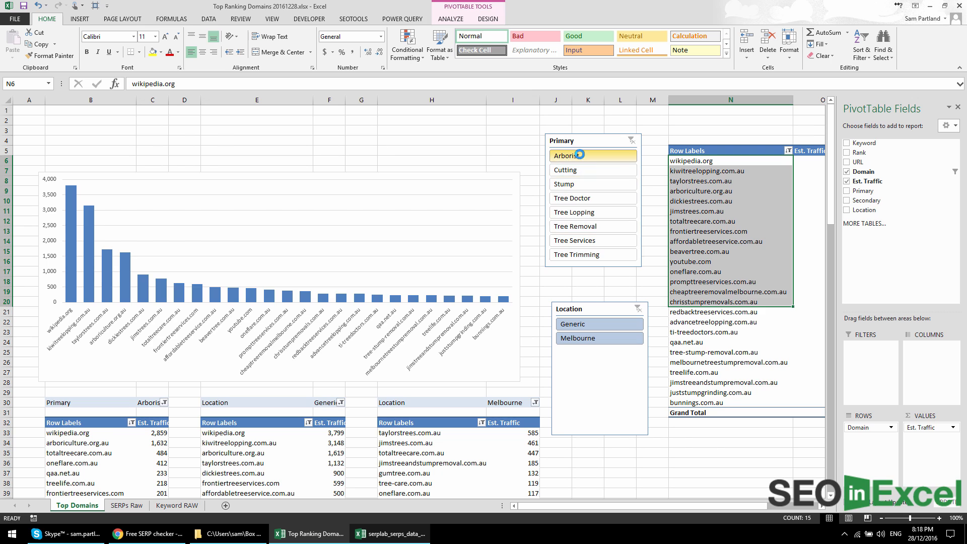
click(598, 171)
click(598, 188)
click(596, 199)
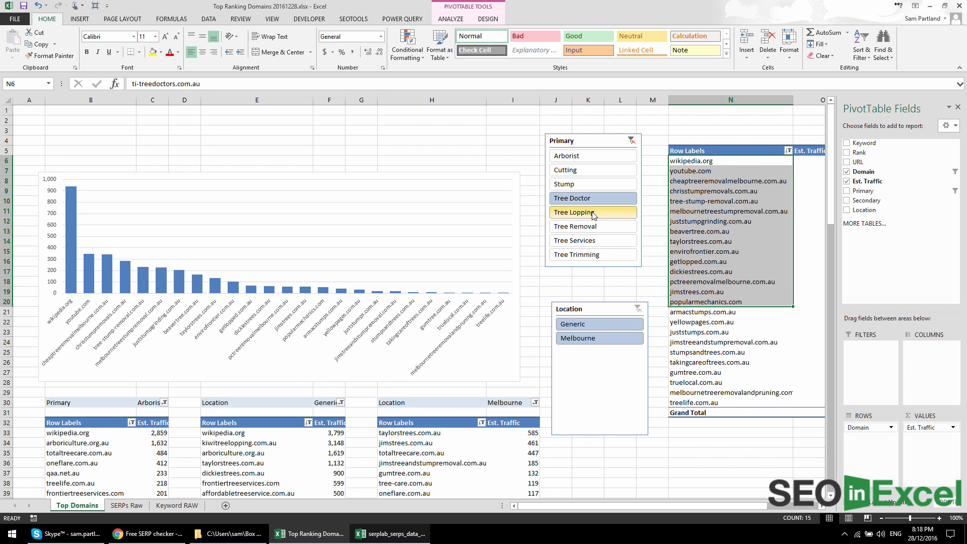
click(592, 214)
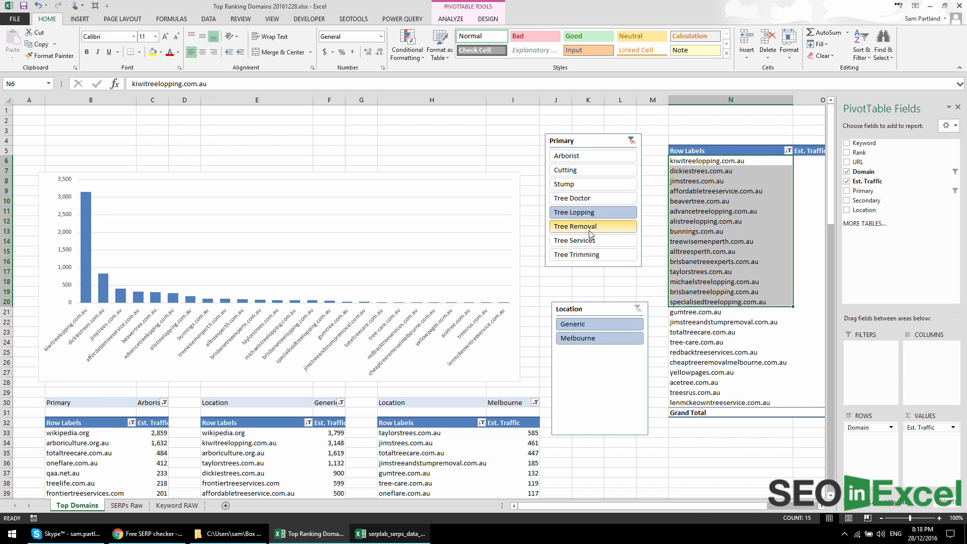
click(590, 227)
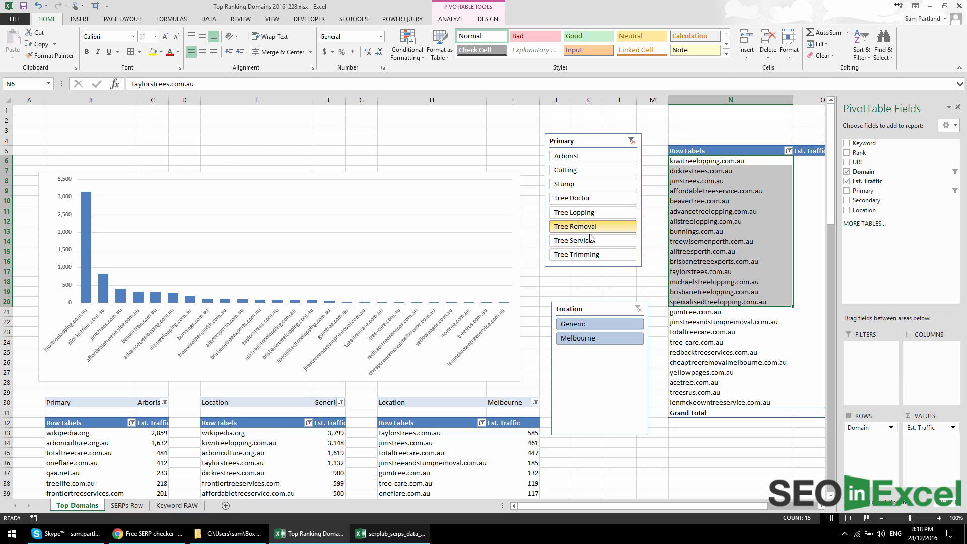
click(599, 159)
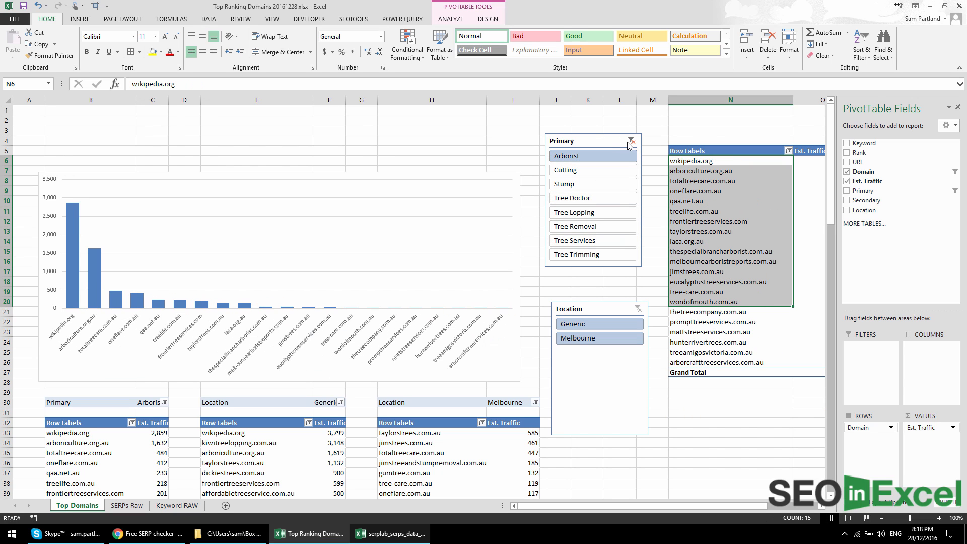
click(631, 141)
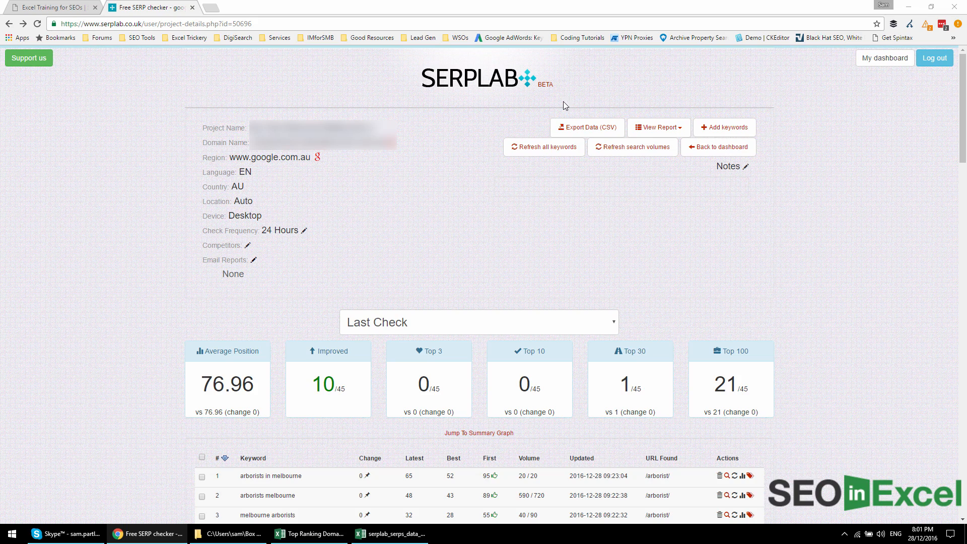
- Try a SERPs Export of the project's data for 2016-12-28, and cancel the file save and the export
click(587, 128)
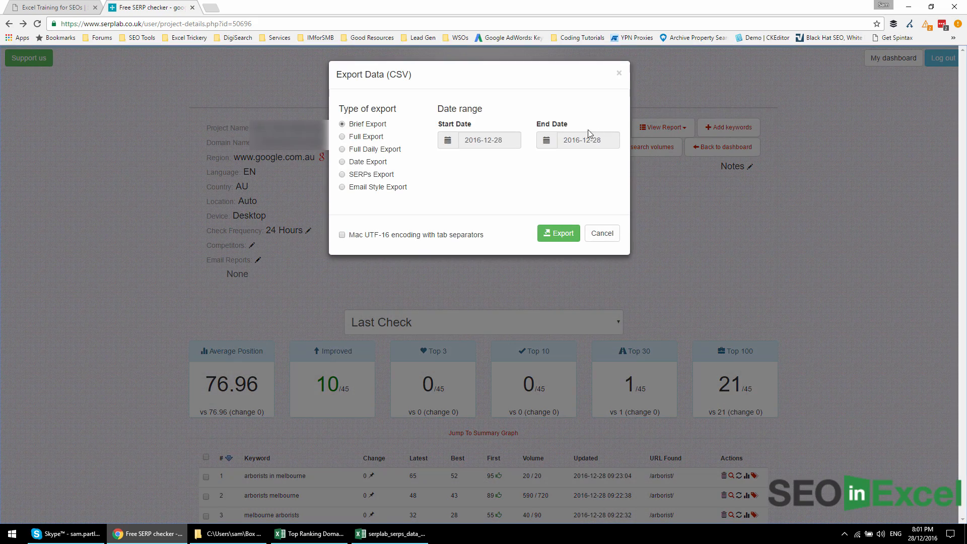
click(378, 180)
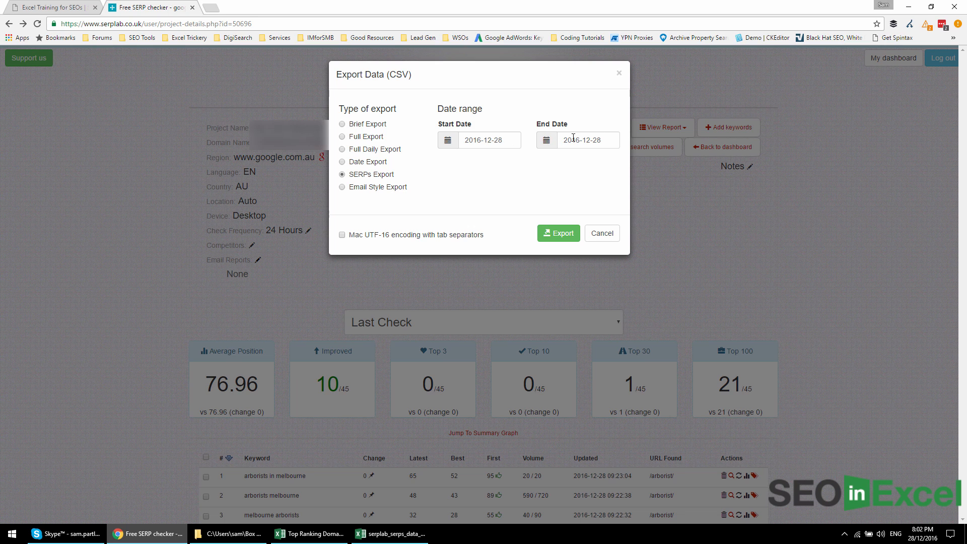
click(564, 236)
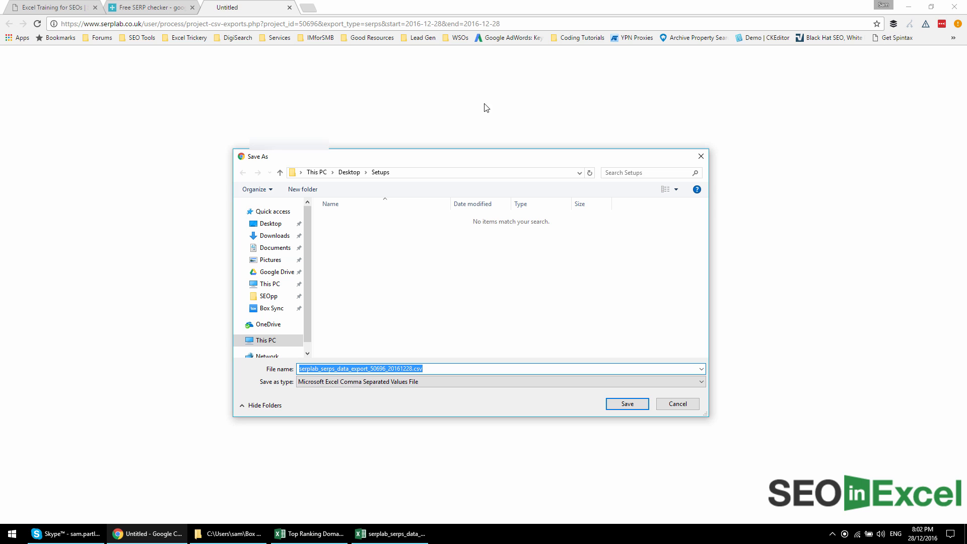
click(680, 406)
click(601, 233)
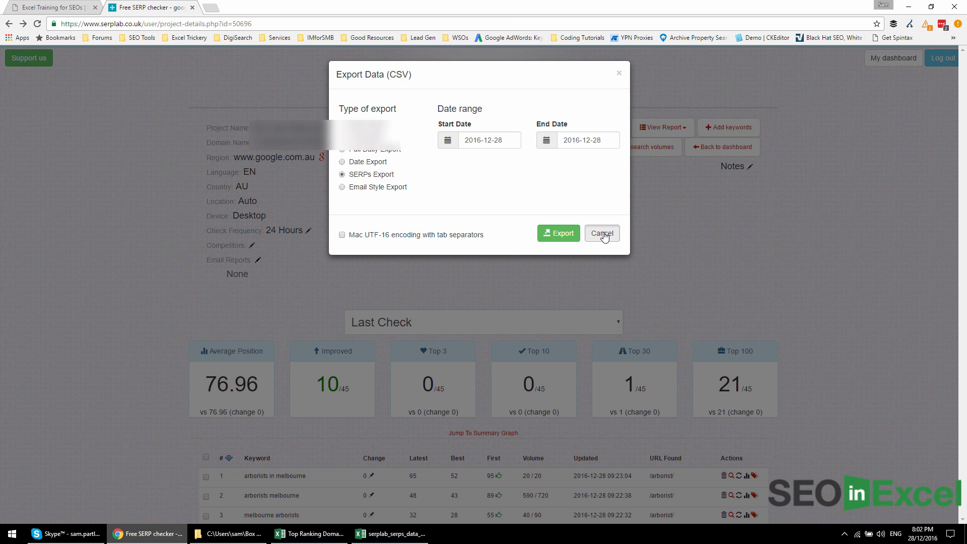
- Switch to the exported serplab_serps_data CSV in Excel and widen column A to fit its contents
click(390, 533)
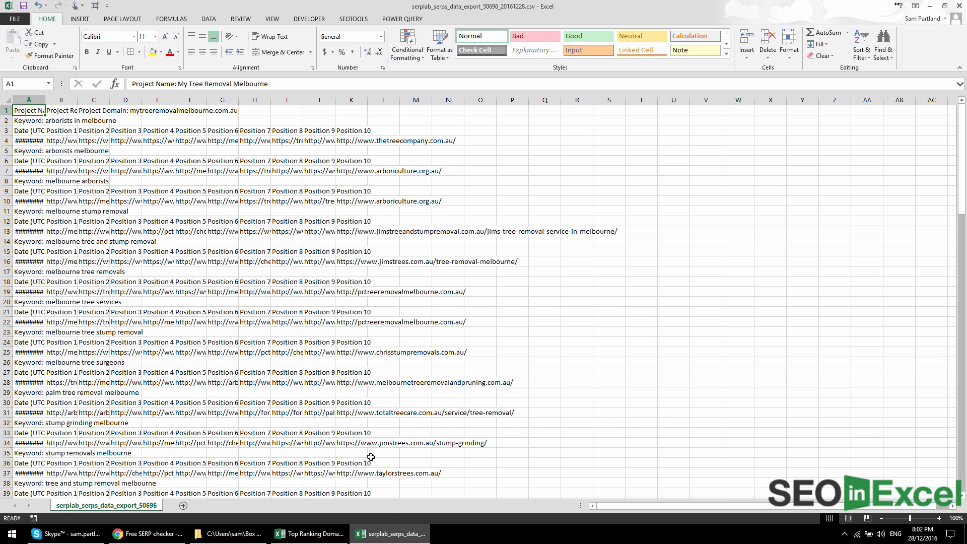
double_click(46, 99)
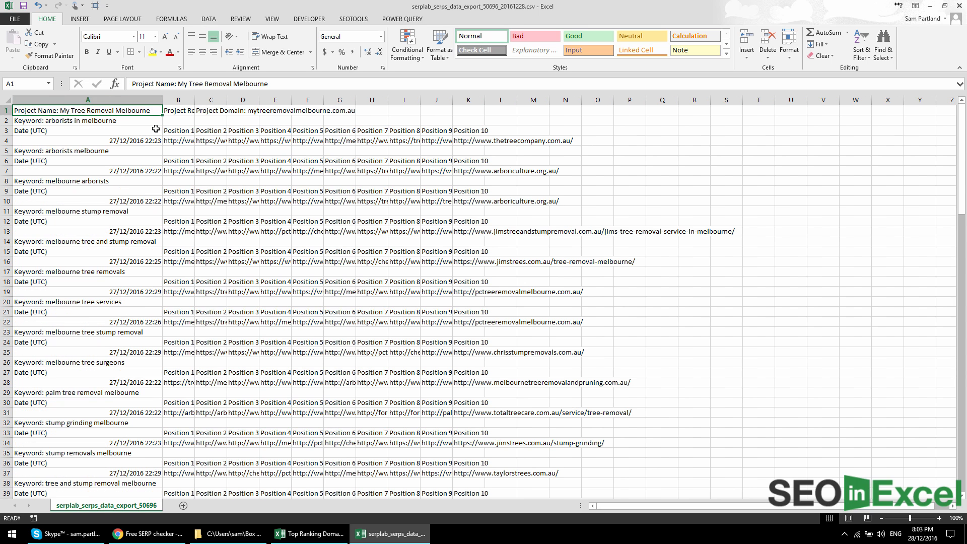
- Examine the check dates, Position 1 to 10 headings and ranking URLs laid out beneath the first keywords
click(138, 141)
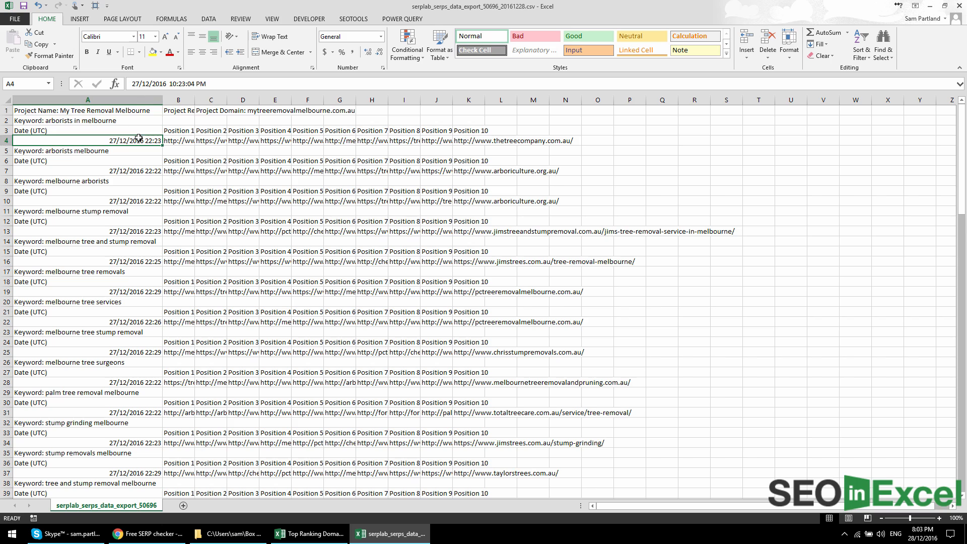
click(140, 170)
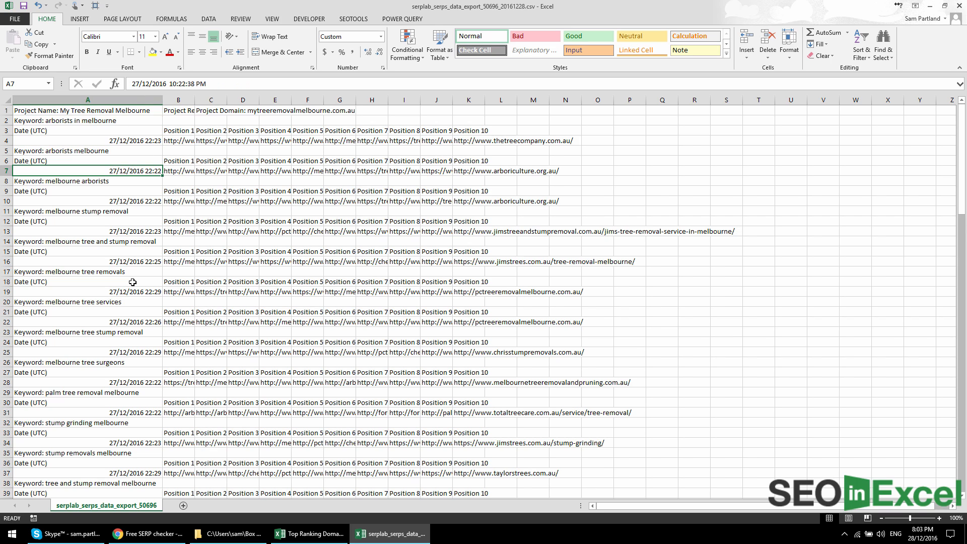
click(183, 130)
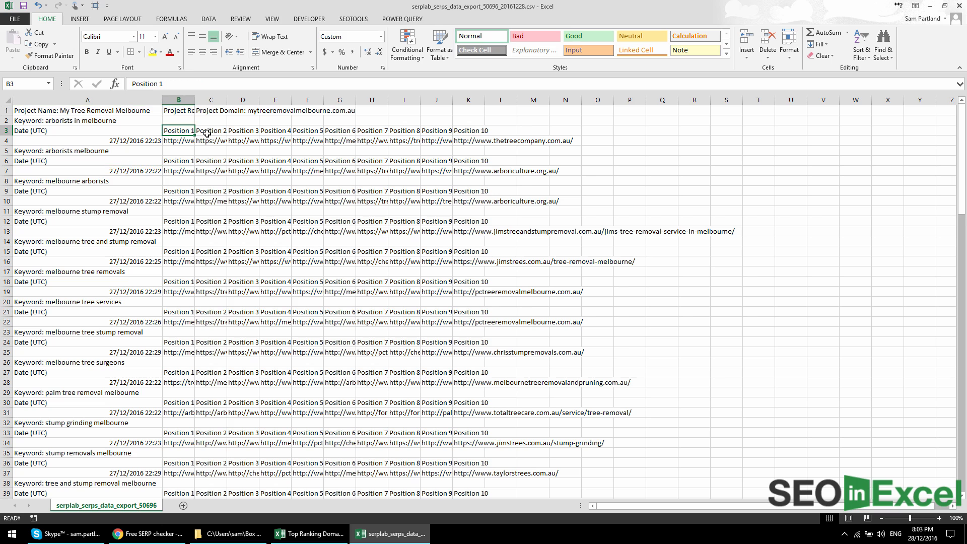
click(217, 130)
click(473, 130)
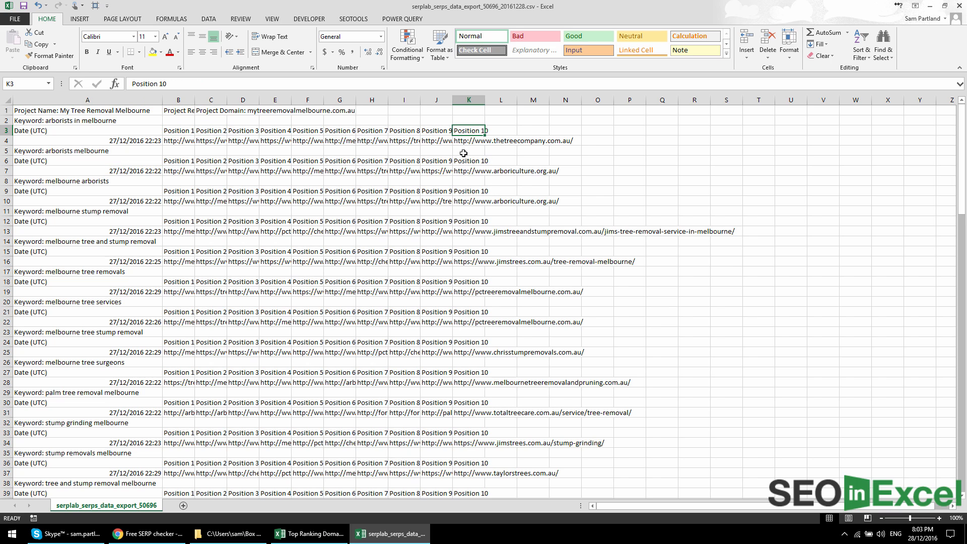
click(180, 140)
click(225, 142)
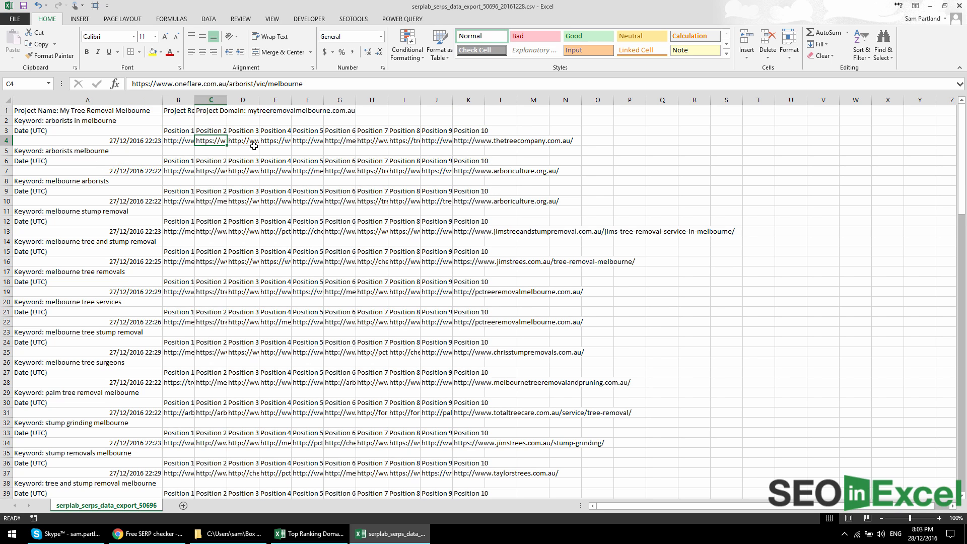
click(255, 143)
click(272, 141)
click(316, 140)
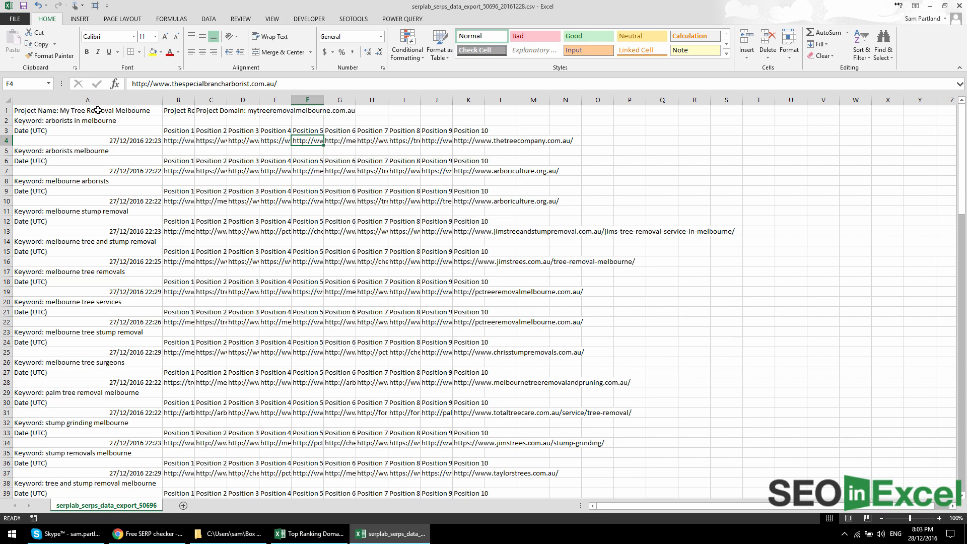
click(50, 120)
click(175, 140)
- Insert two blank cells at A1:A2, shifting column A down so each keyword lines up with its ranking URLs
drag(119, 111, 118, 124)
right_click(117, 111)
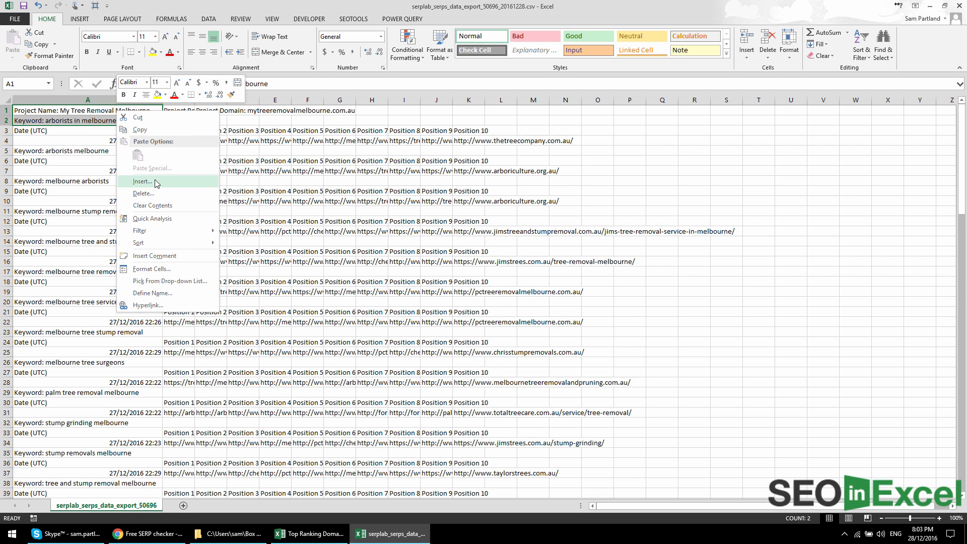
click(170, 186)
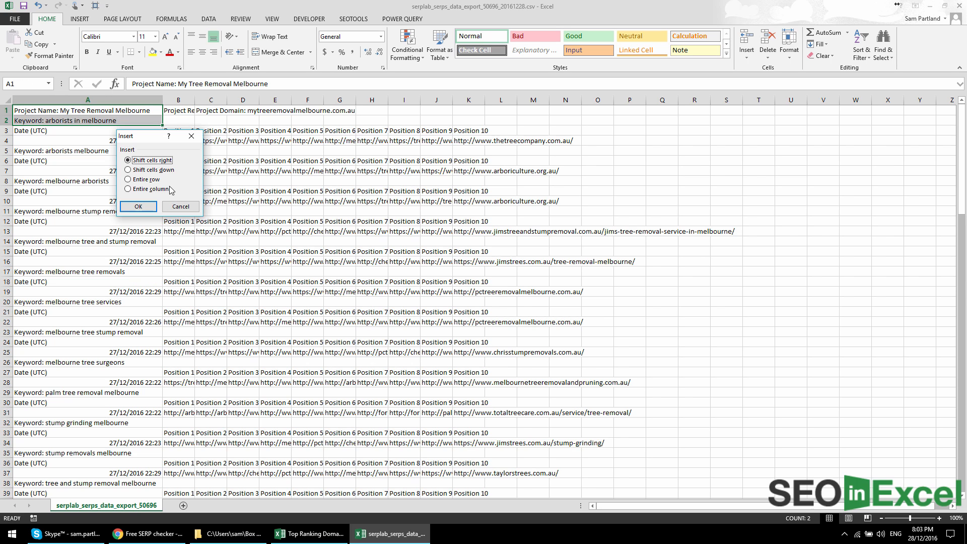
click(142, 170)
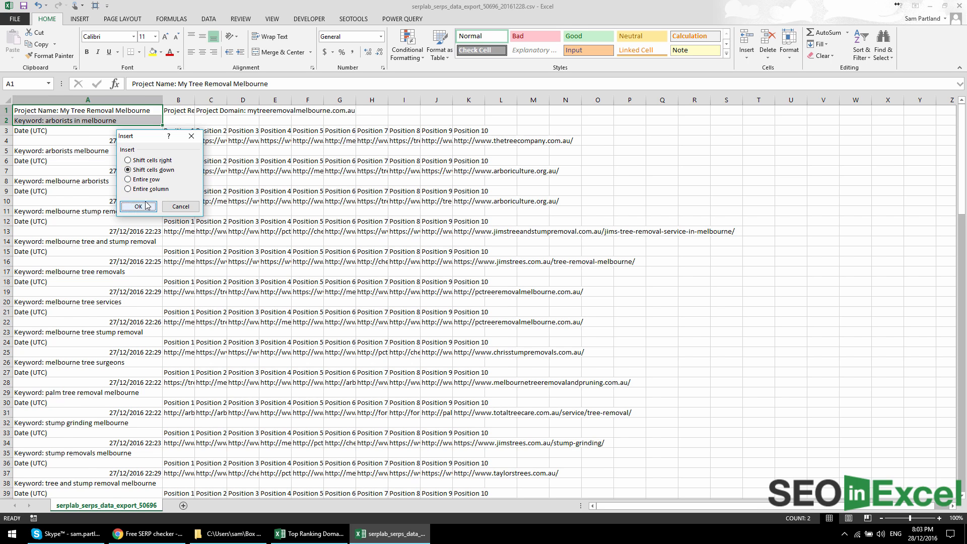
click(143, 206)
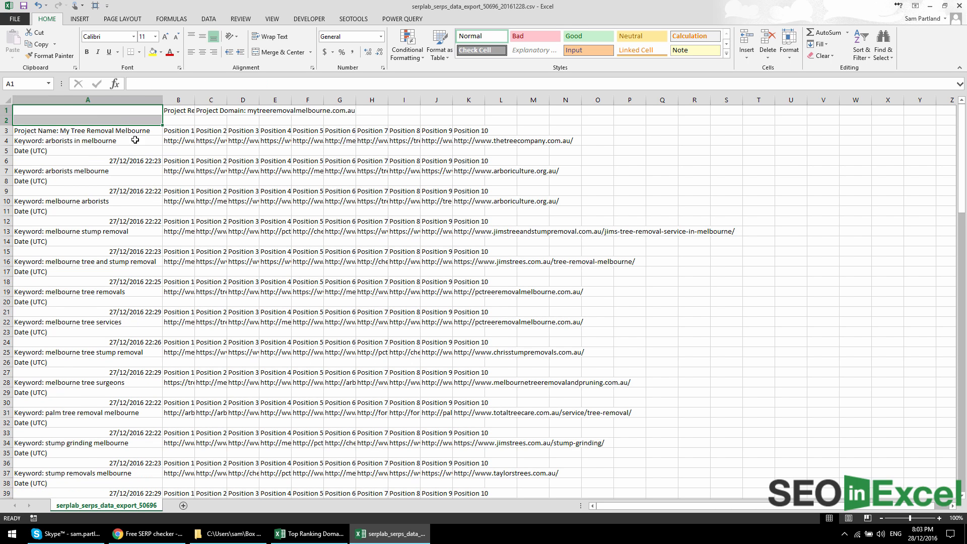
drag(114, 140, 182, 141)
click(264, 140)
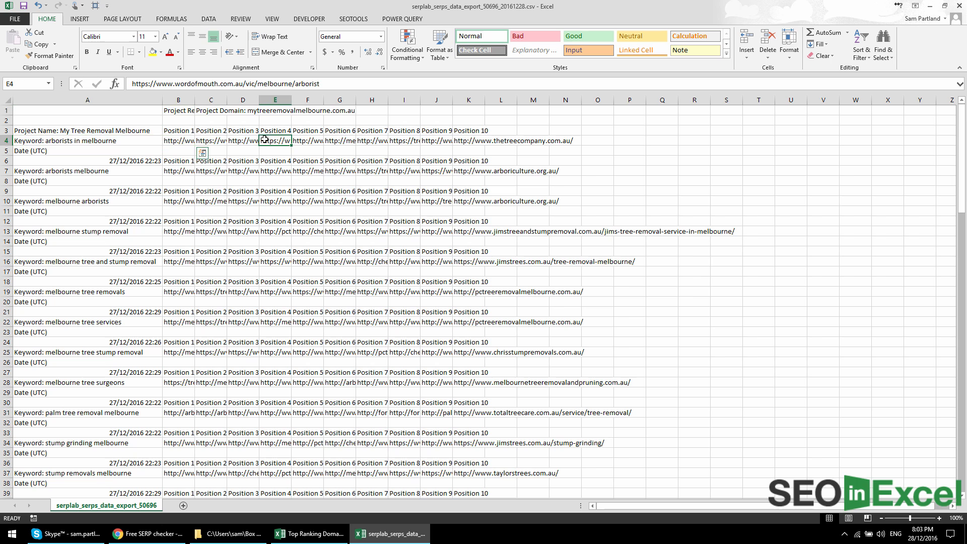
- Sort the data in columns A to K in ascending order by column A
drag(107, 96, 469, 100)
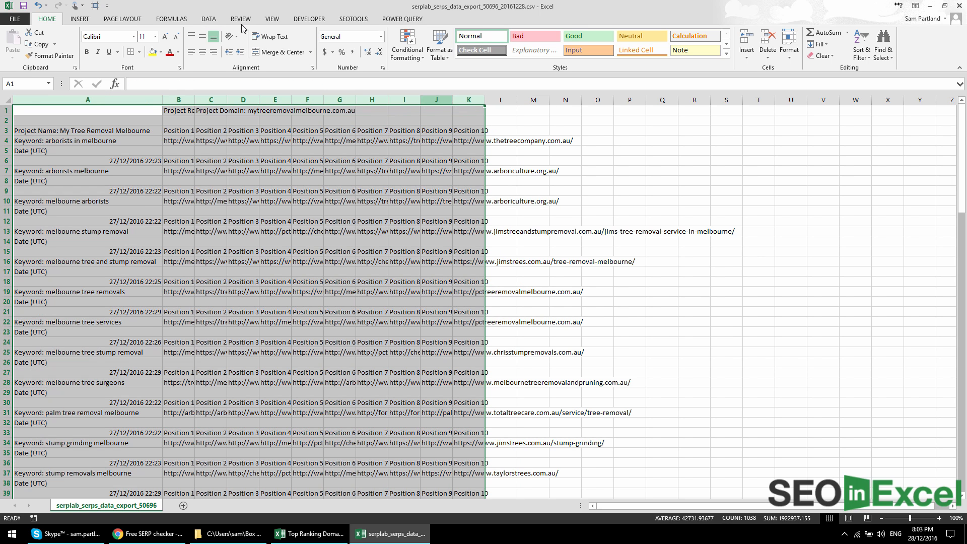
click(204, 20)
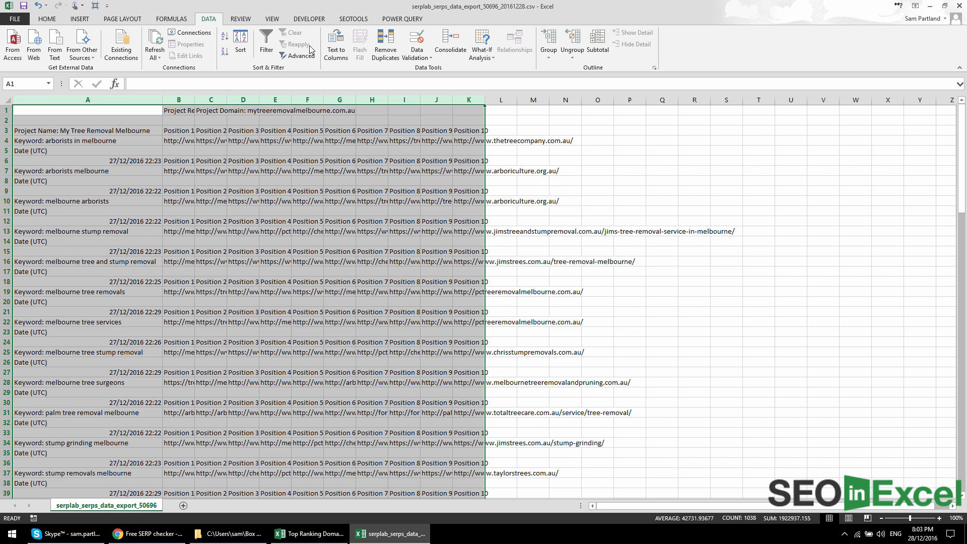
click(225, 40)
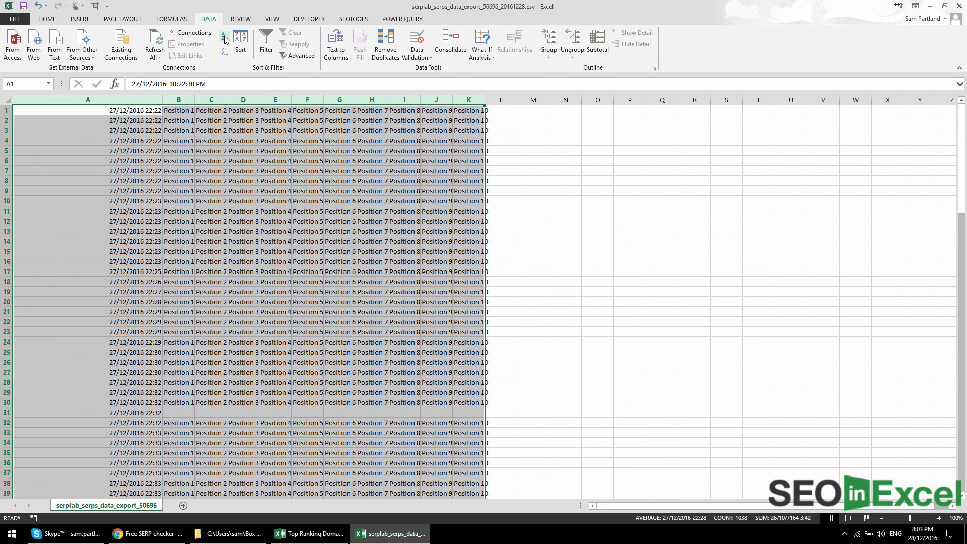
- Select the sorted keyword cells A91:A135 to check how many keywords there are
scroll(173, 257, down, 20)
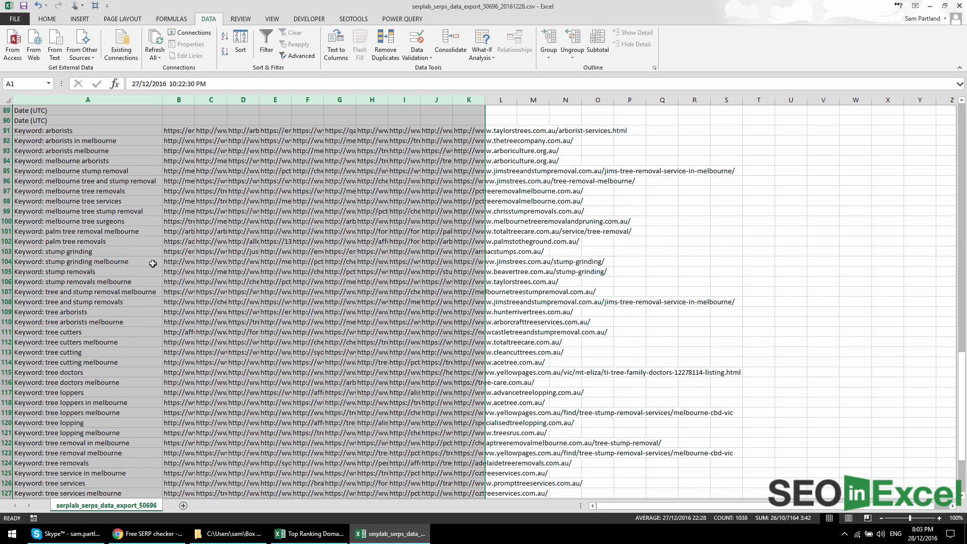
click(117, 132)
scroll(103, 264, down, 8)
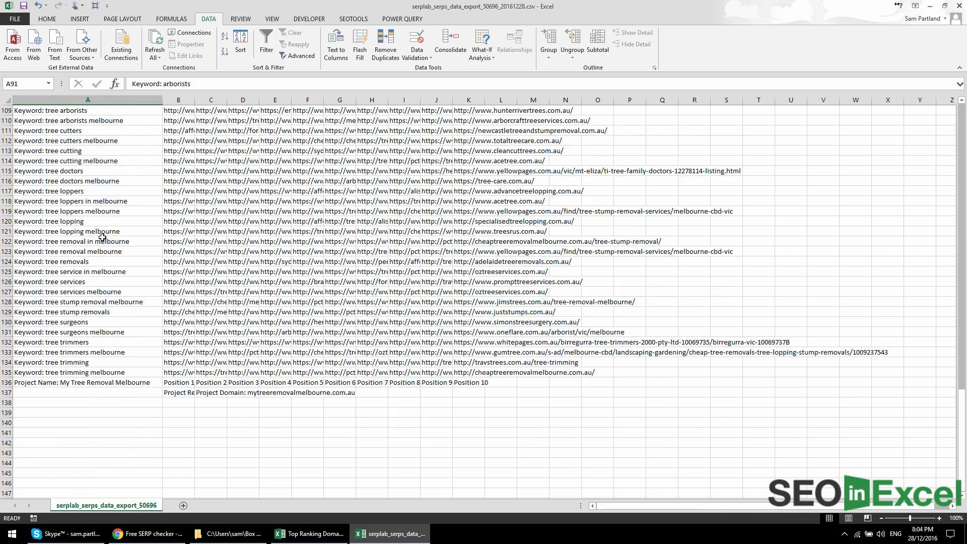
shift+click(81, 333)
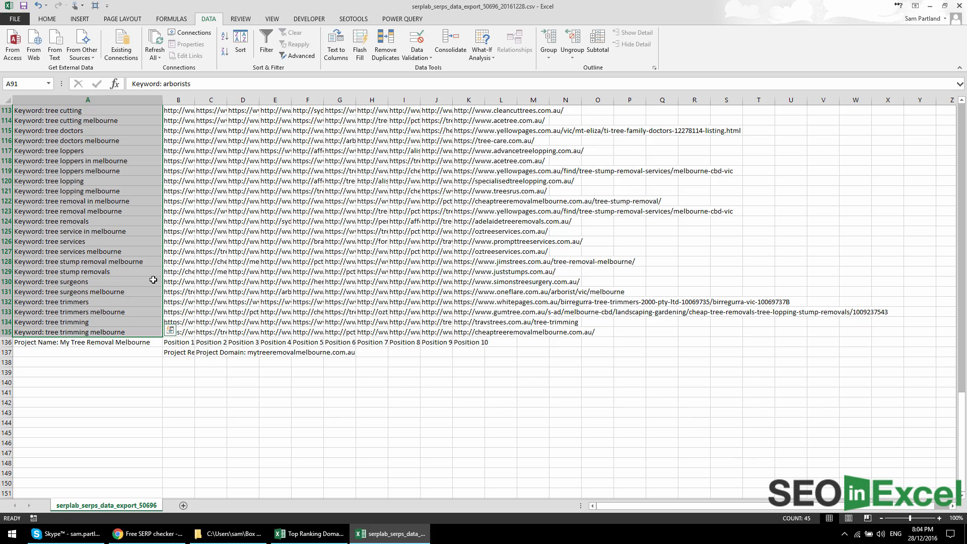
- Delete rows 1 to 90, which hold the dates and Date (UTC) labels above the keyword rows
scroll(79, 208, up, 9)
scroll(80, 208, up, 4)
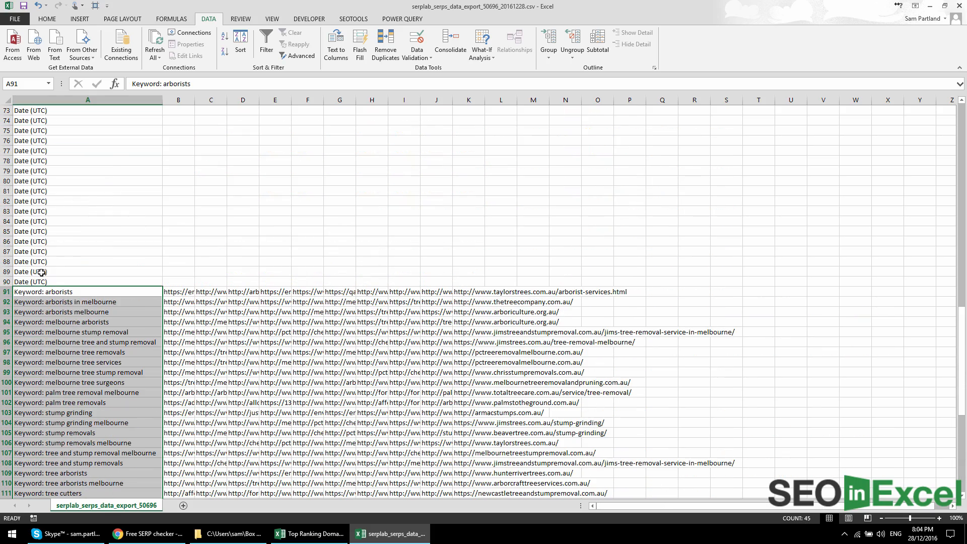
drag(6, 280, 14, 9)
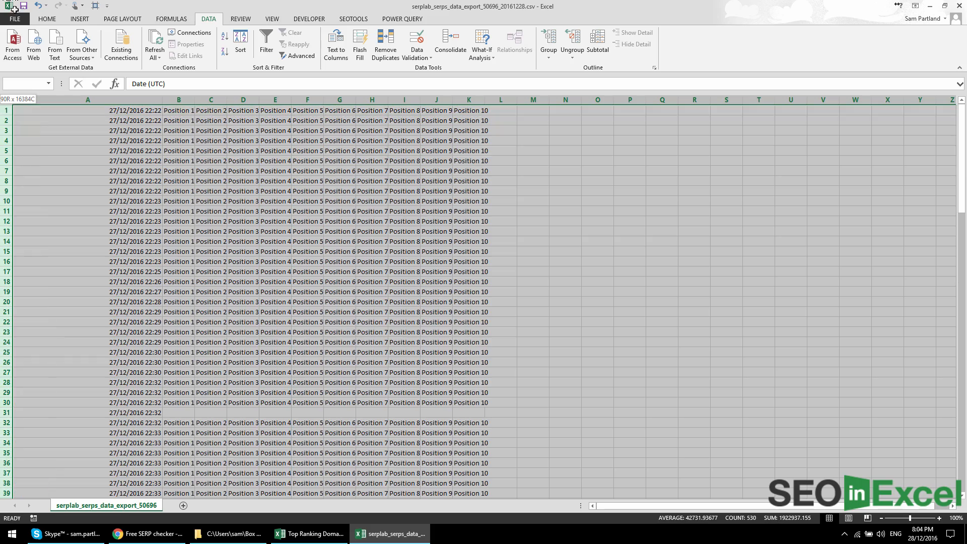
right_click(6, 131)
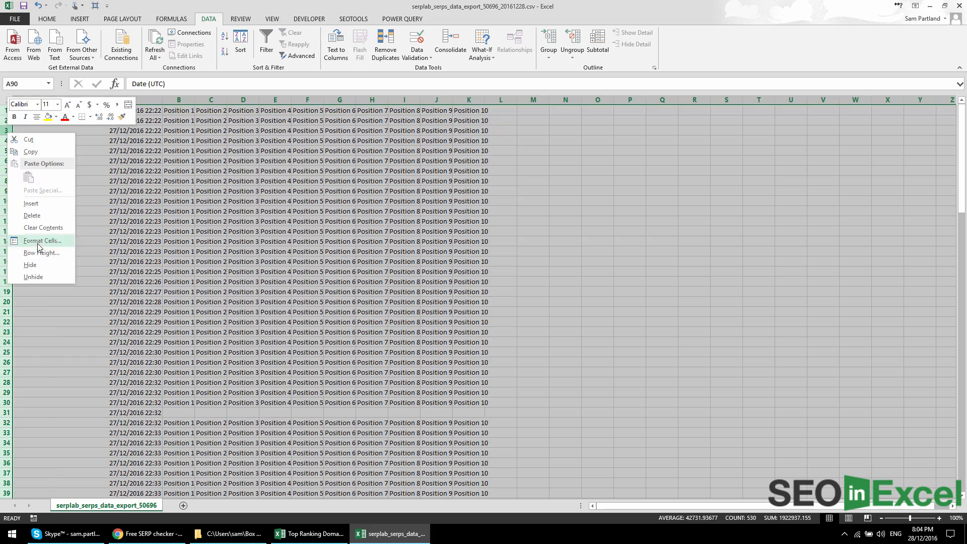
click(32, 215)
- Delete rows 46 and 47, which hold the leftover project name, position headings and project domain
scroll(102, 173, down, 11)
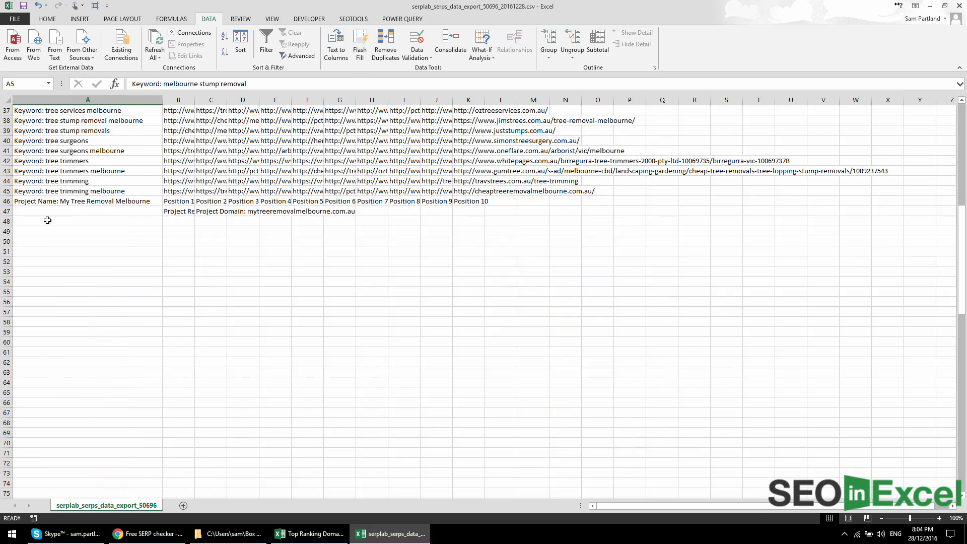
drag(5, 201, 5, 207)
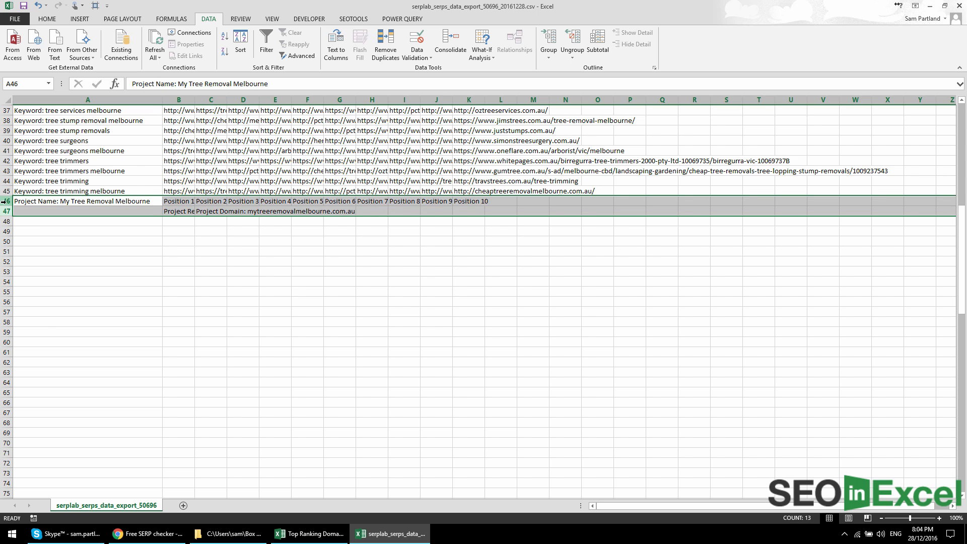
right_click(6, 203)
click(28, 286)
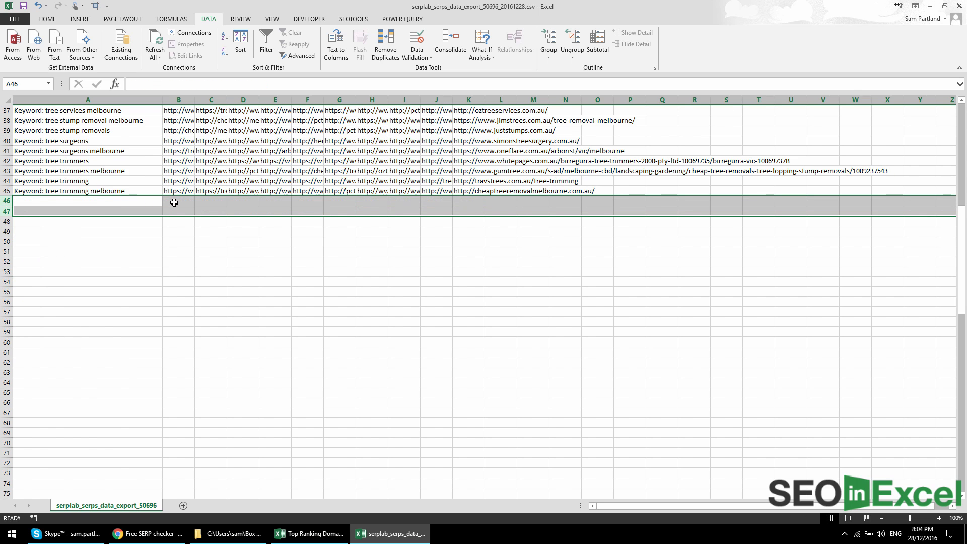
- Replace every "keyword:" prefix in column A with nothing so only the keyword text is left
scroll(151, 202, up, 12)
click(80, 99)
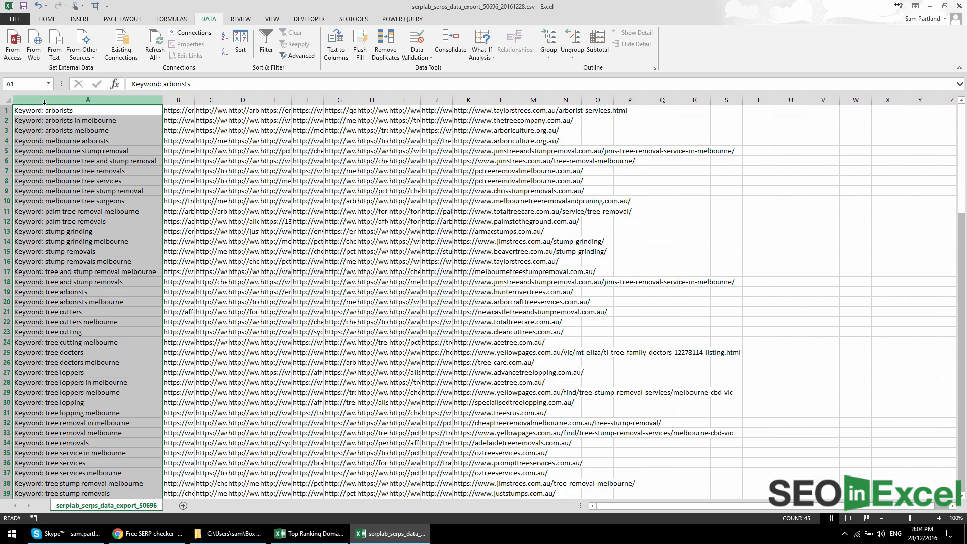
key(ctrl+f)
click(267, 275)
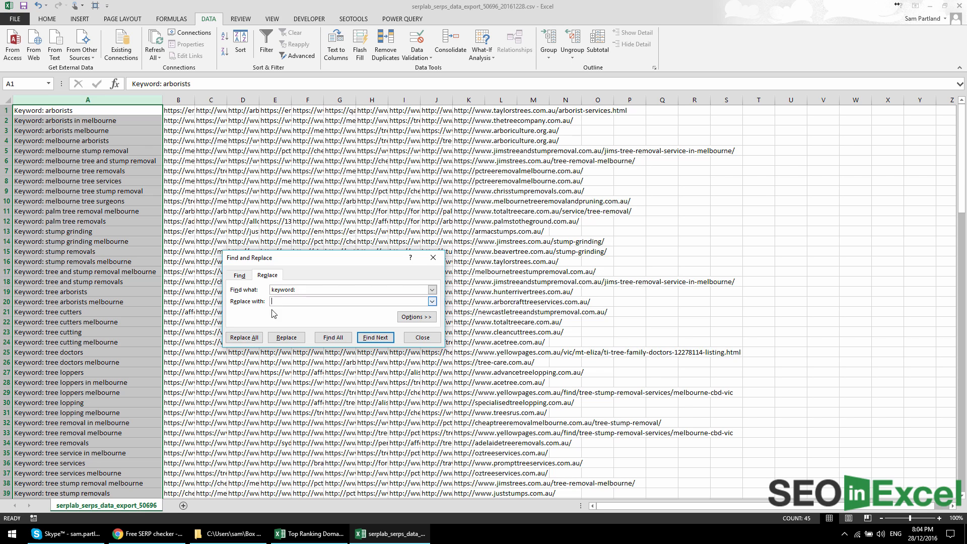
click(245, 337)
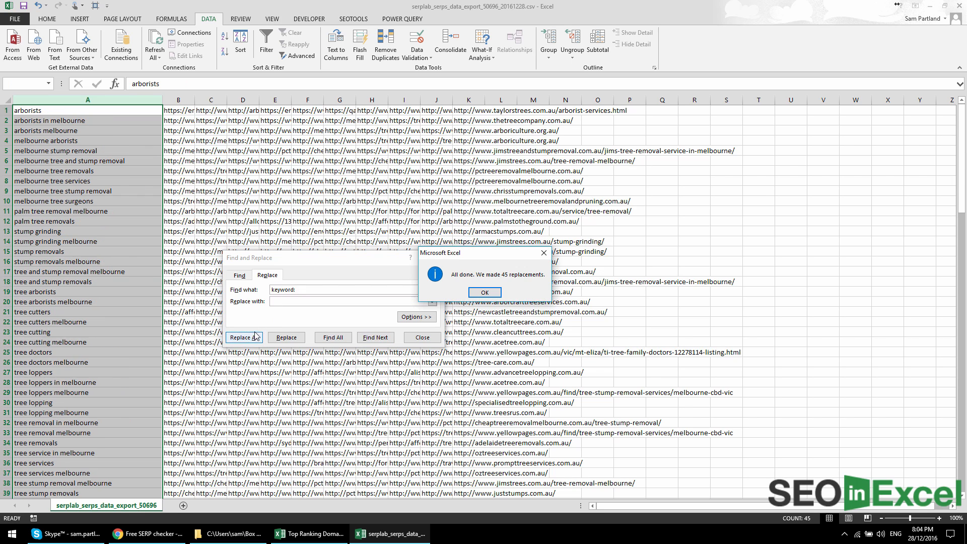
click(484, 292)
click(422, 338)
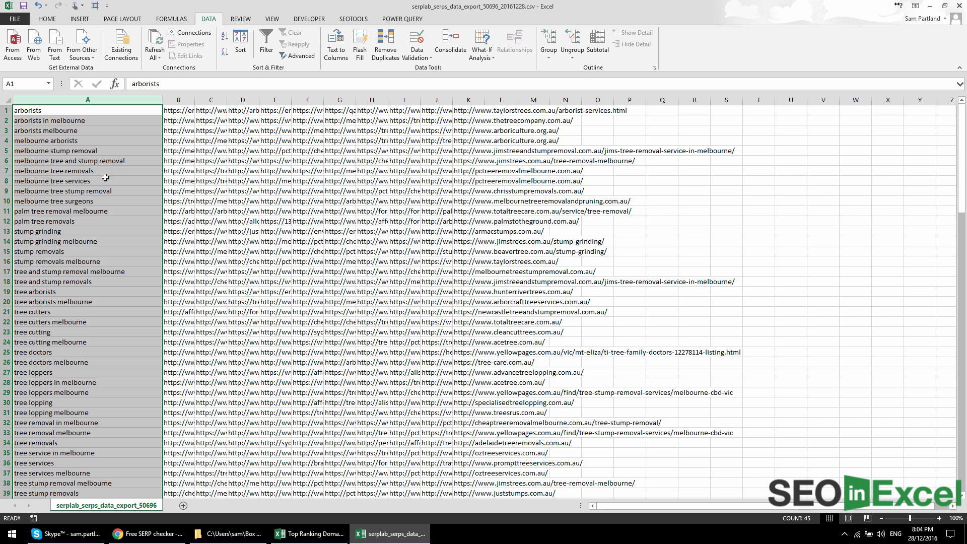
- Check the ranking URLs for the first keyword in cells B1 to F1
click(98, 160)
click(176, 111)
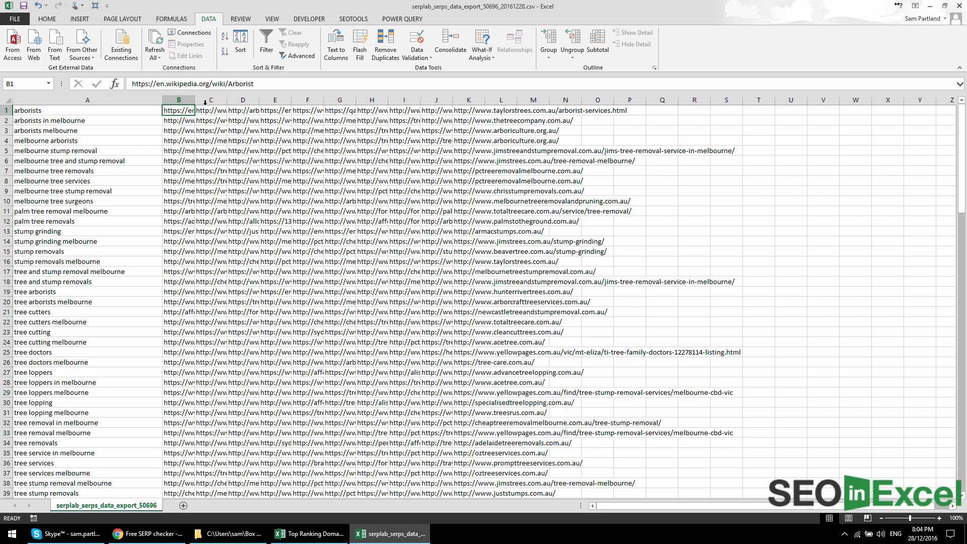
click(216, 109)
click(244, 109)
click(280, 109)
click(302, 110)
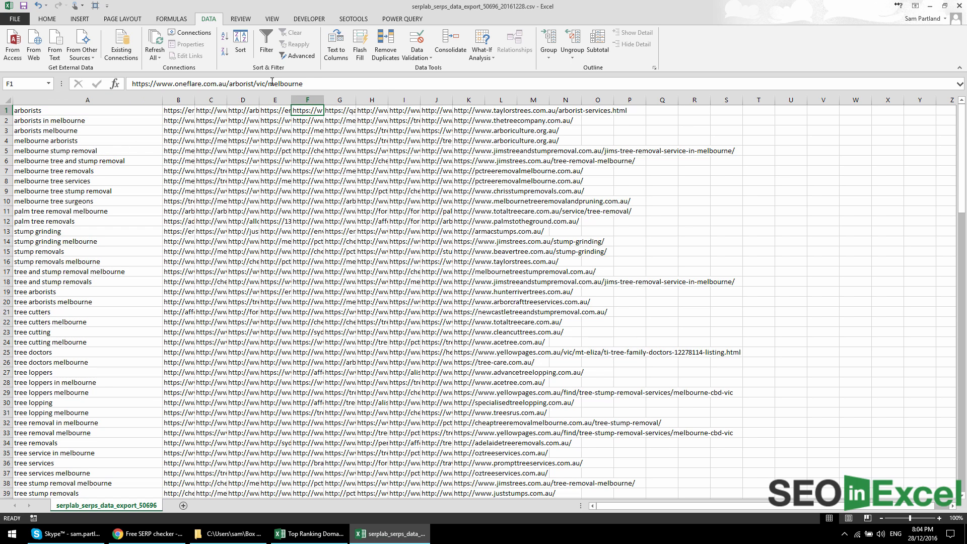
- Insert a blank column before the first URL column B and fill it with the ranking position 1 for every keyword row
click(178, 100)
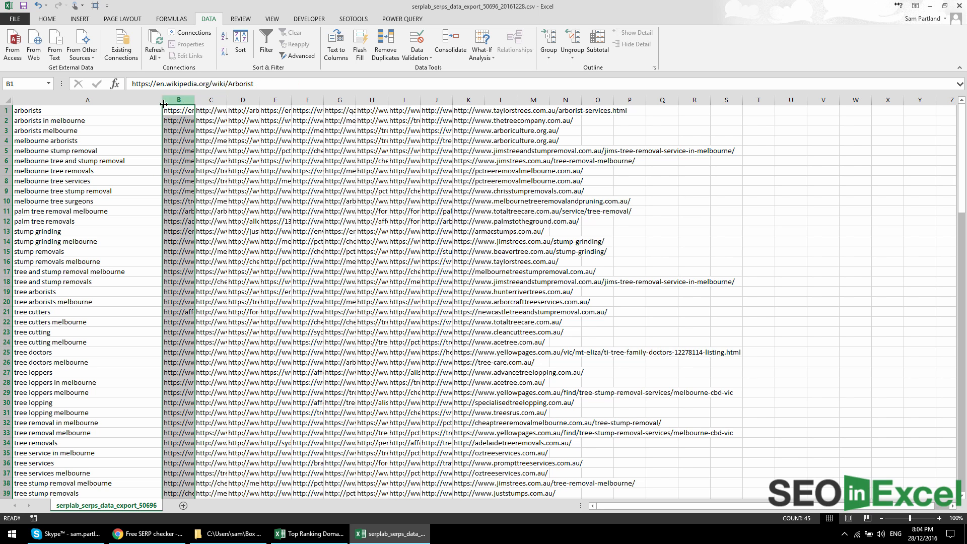
right_click(181, 100)
click(214, 168)
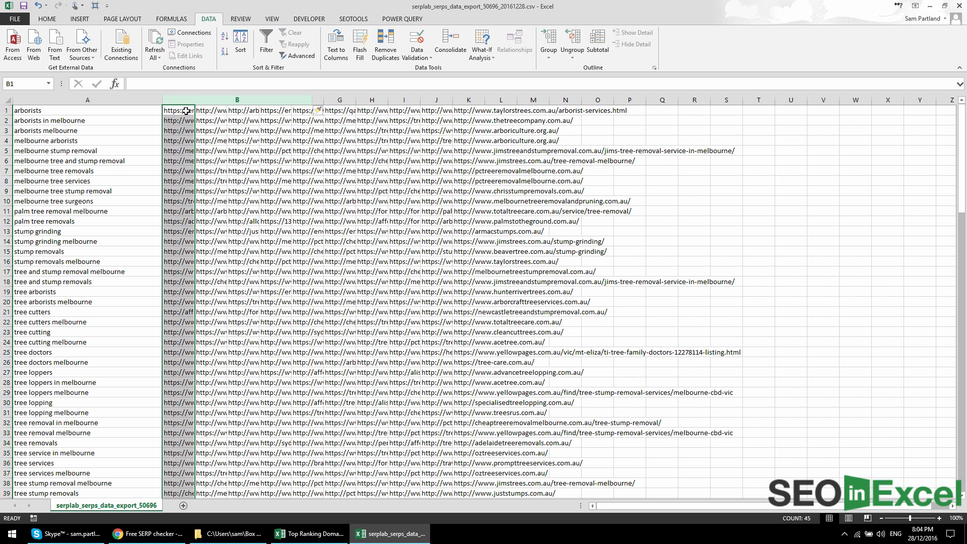
click(228, 111)
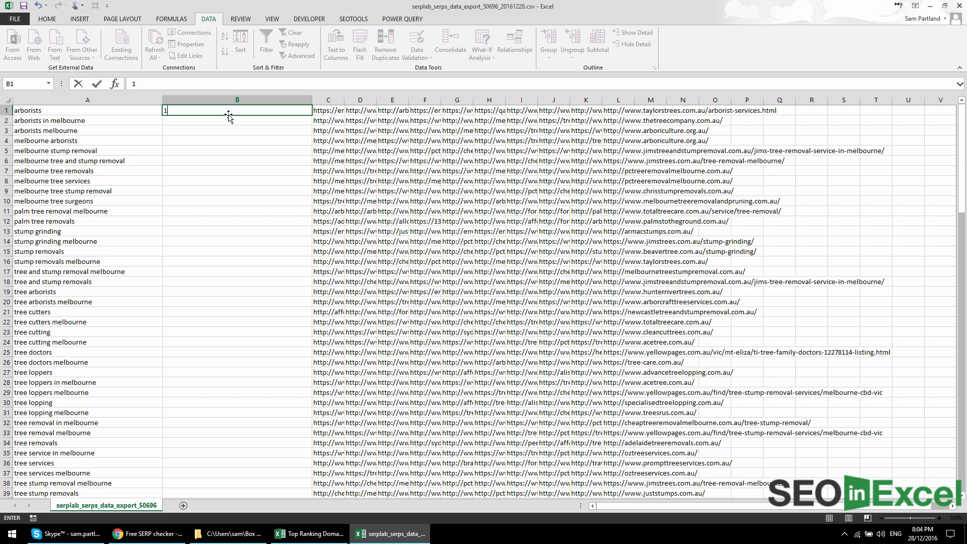
text(1)
key(ctrl+Return)
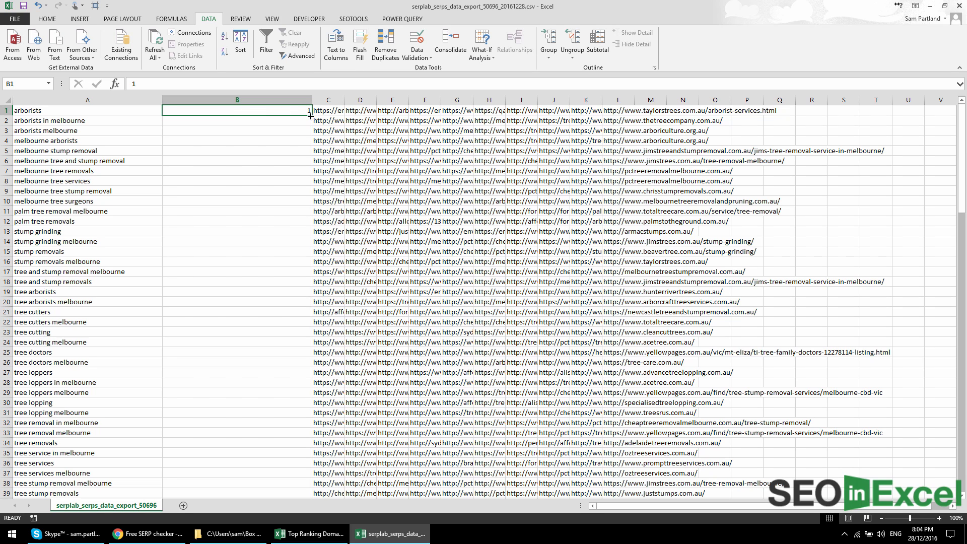
double_click(310, 116)
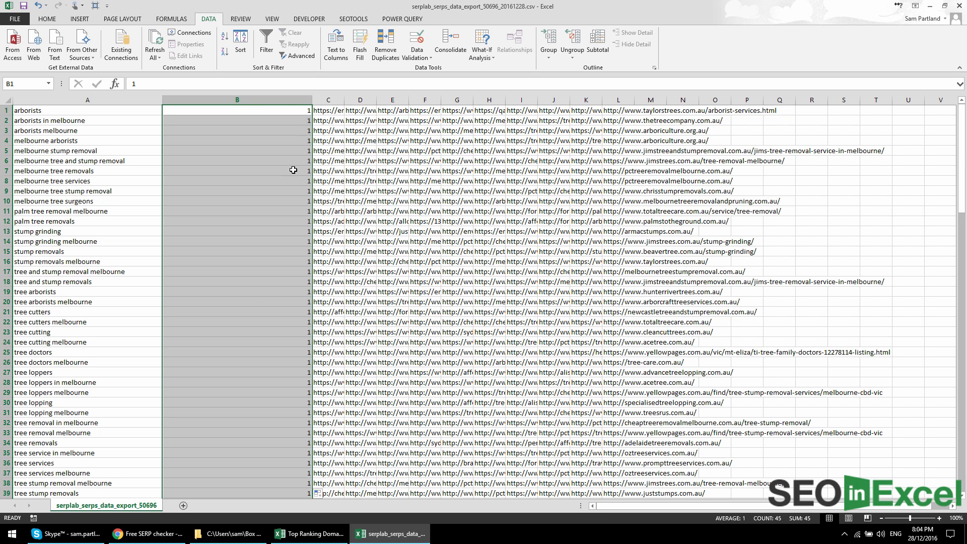
- Narrow the new position column B
drag(312, 100, 204, 102)
click(141, 109)
click(183, 108)
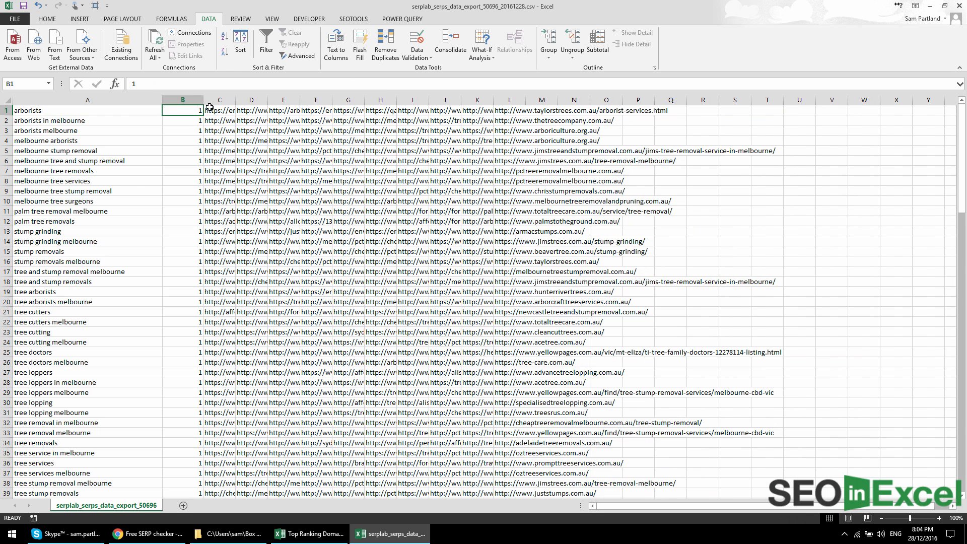
- Insert a blank column before each of the remaining URL columns D to L, keeping the new columns separate
click(210, 107)
click(226, 100)
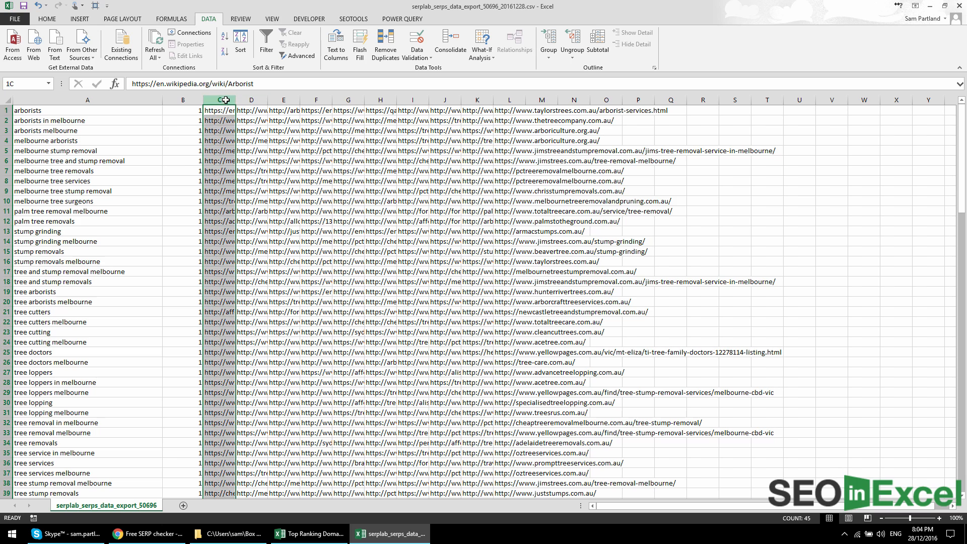
click(251, 100)
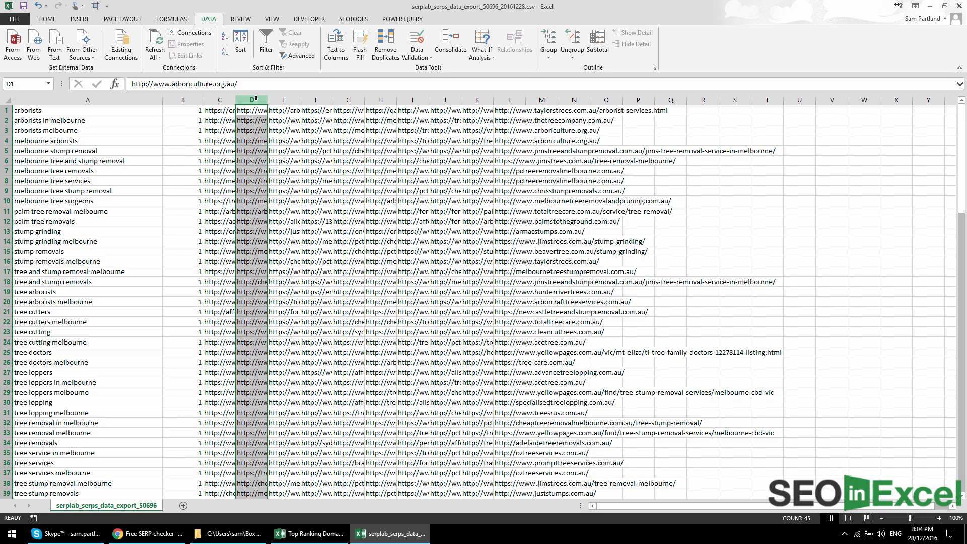
ctrl+click(284, 100)
ctrl+click(316, 99)
ctrl+click(348, 100)
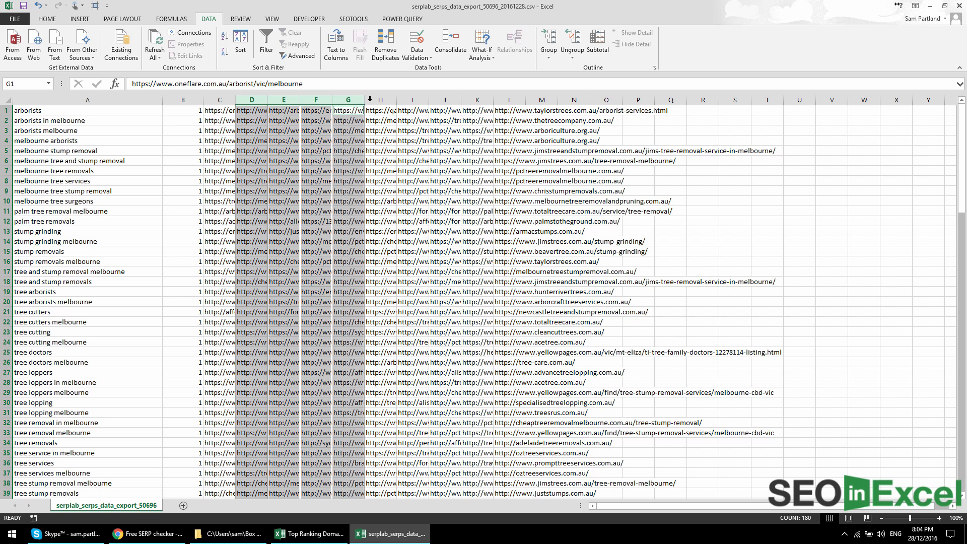
ctrl+click(378, 100)
ctrl+click(411, 99)
ctrl+click(443, 100)
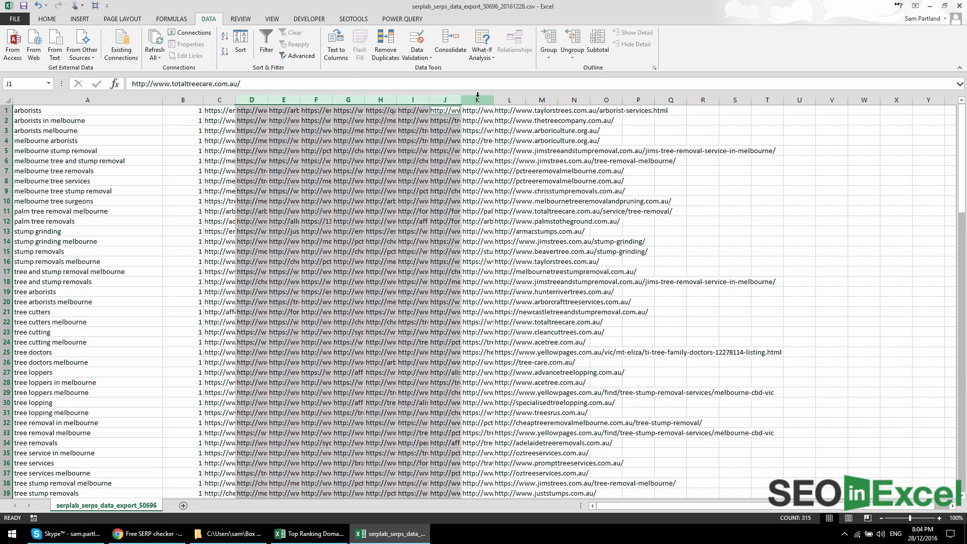
ctrl+click(477, 99)
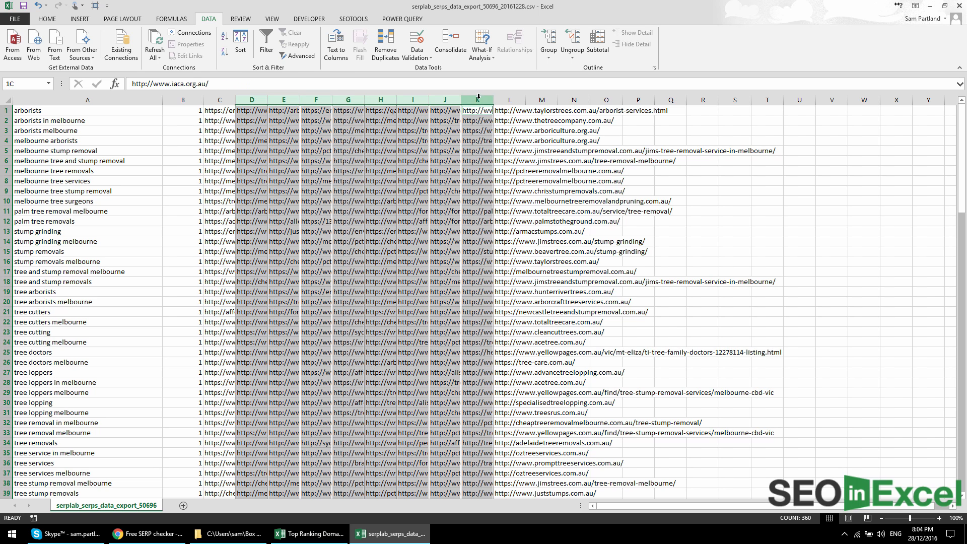
right_click(509, 99)
click(545, 170)
click(376, 138)
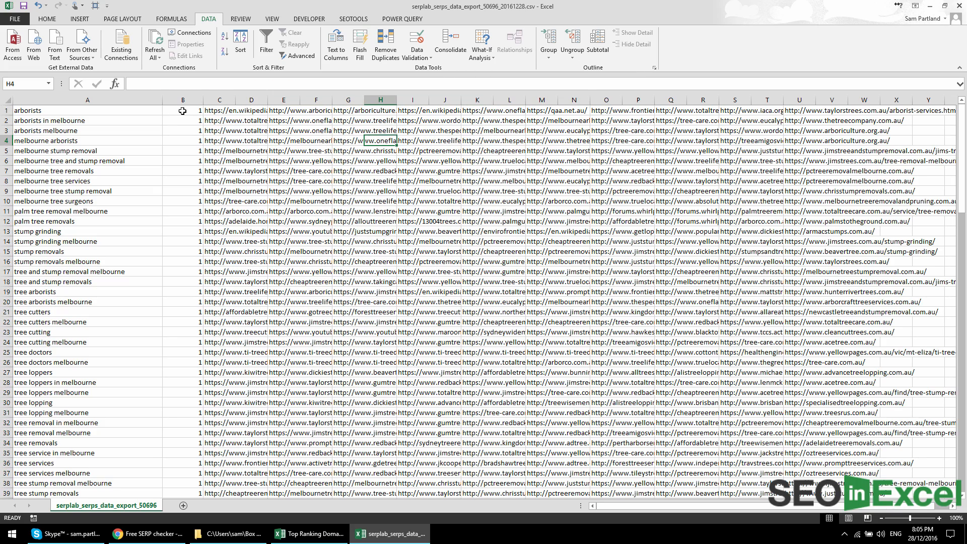
- Enter the ranking positions 2 to 10 in row 1 of the blank columns D, F, H, J, L, N, P, R and T
click(250, 110)
click(322, 108)
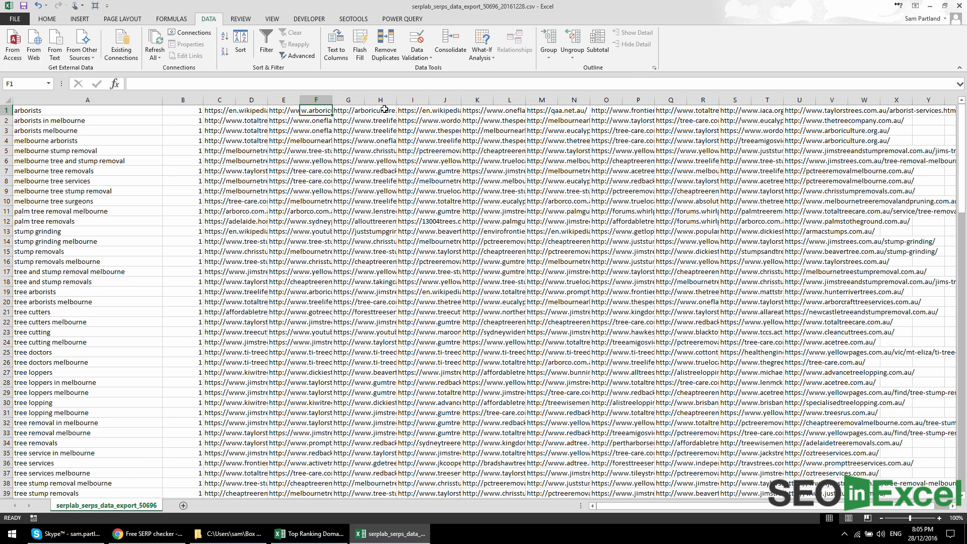
click(247, 110)
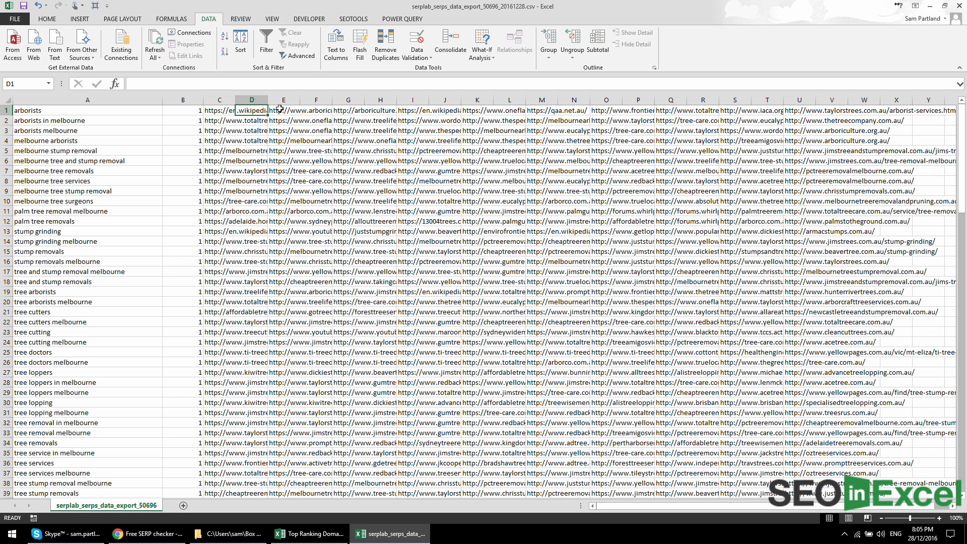
text(2)
key(Return)
click(319, 113)
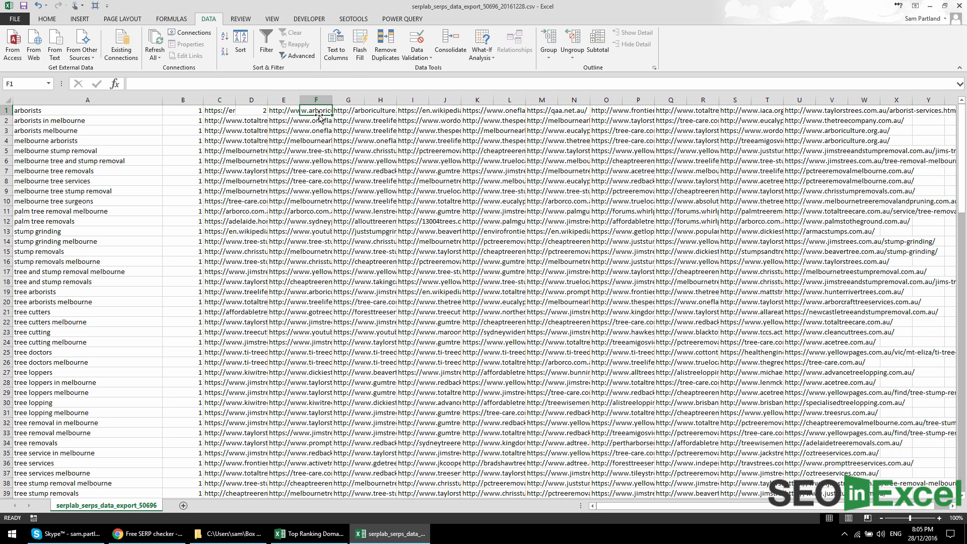
text(3)
click(380, 110)
text(4)
click(444, 111)
text(5)
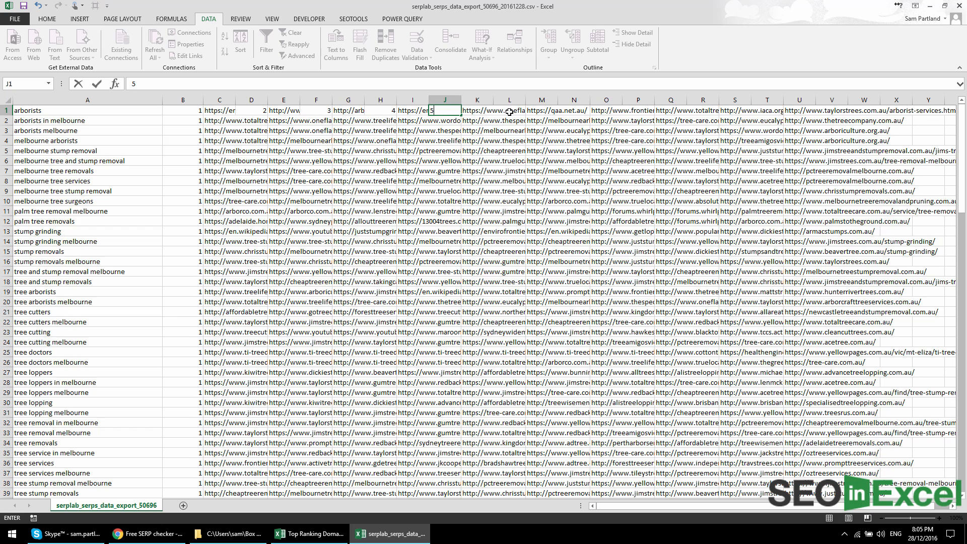
click(509, 112)
text(6)
click(574, 111)
text(7)
click(639, 111)
text(8)
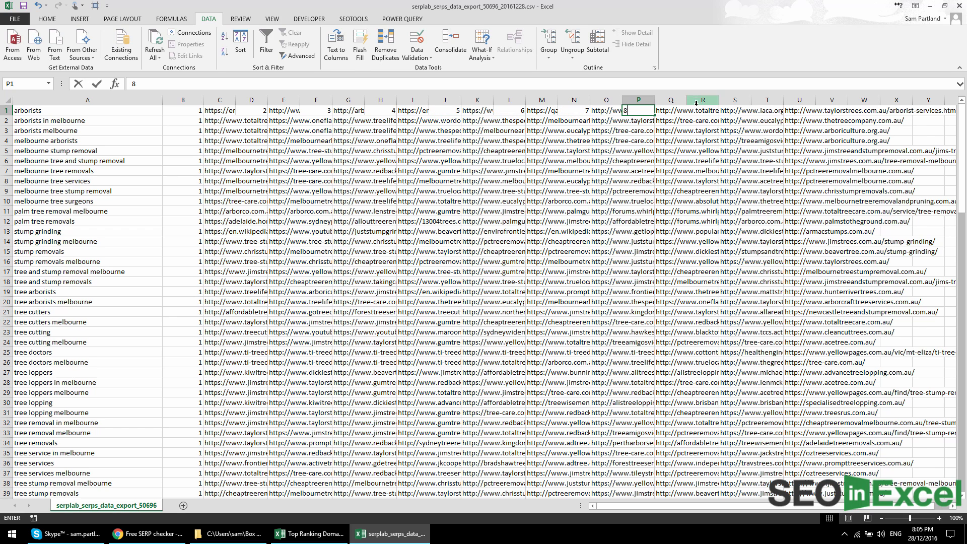
click(701, 112)
text(9)
click(769, 110)
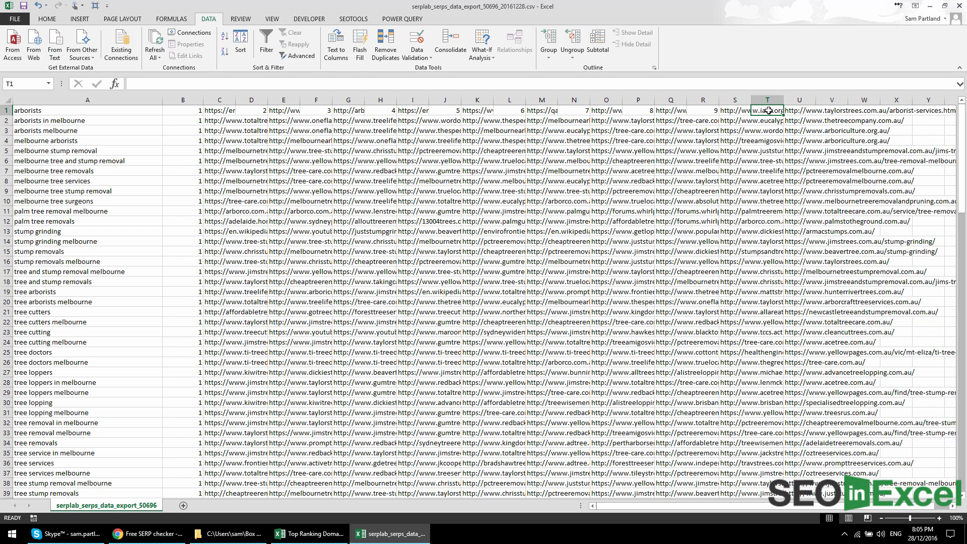
text(10)
key(Return)
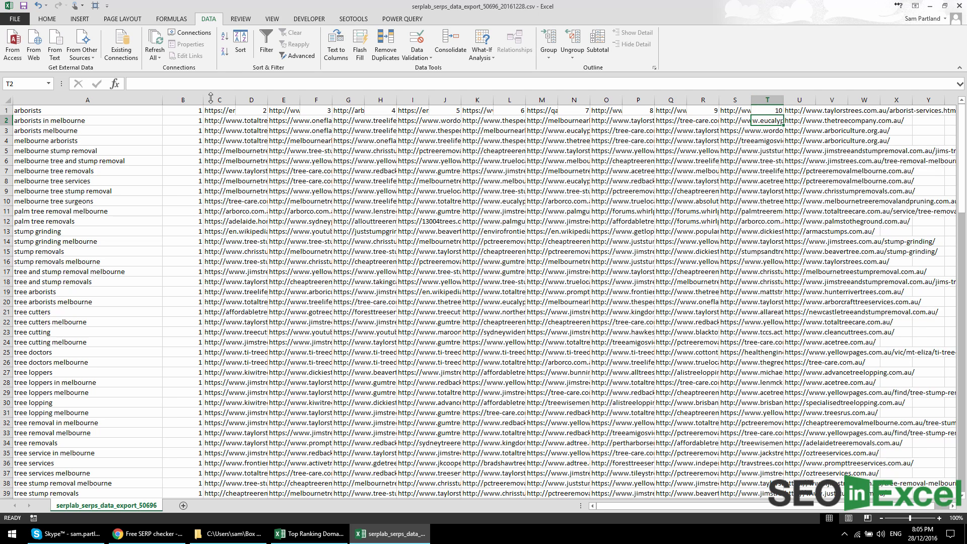
- Fill the positions 2 to 10 in row 1 down their columns D to T through row 45, the last keyword
click(257, 112)
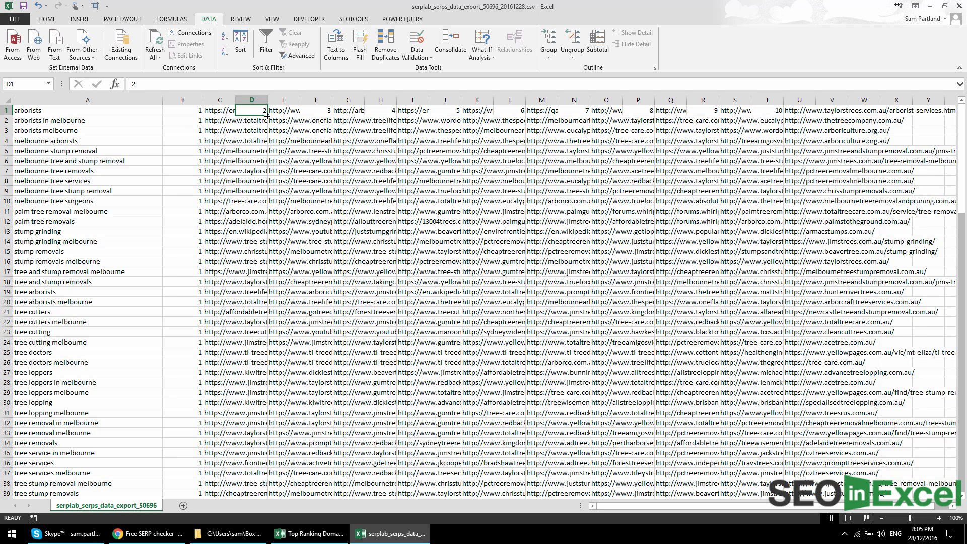
double_click(267, 116)
click(326, 111)
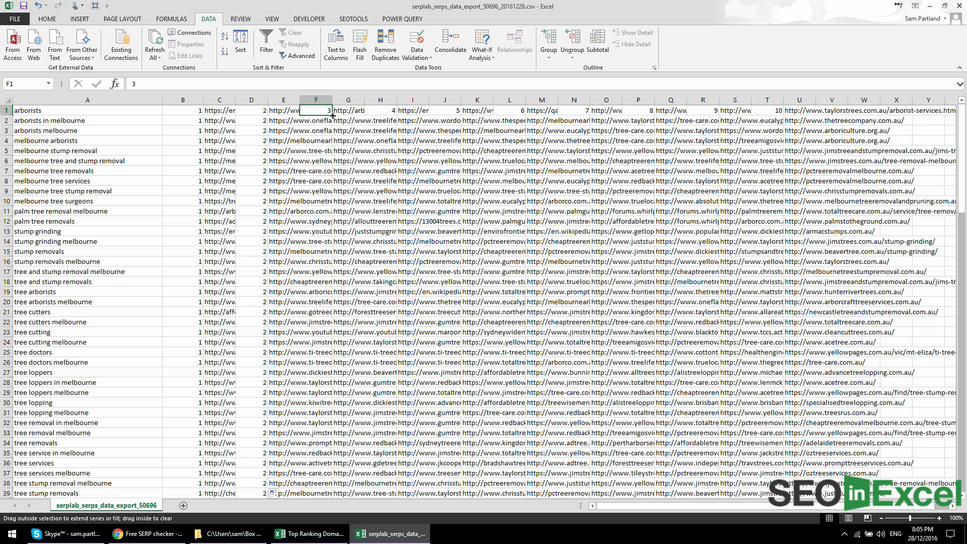
double_click(332, 116)
click(395, 113)
double_click(399, 115)
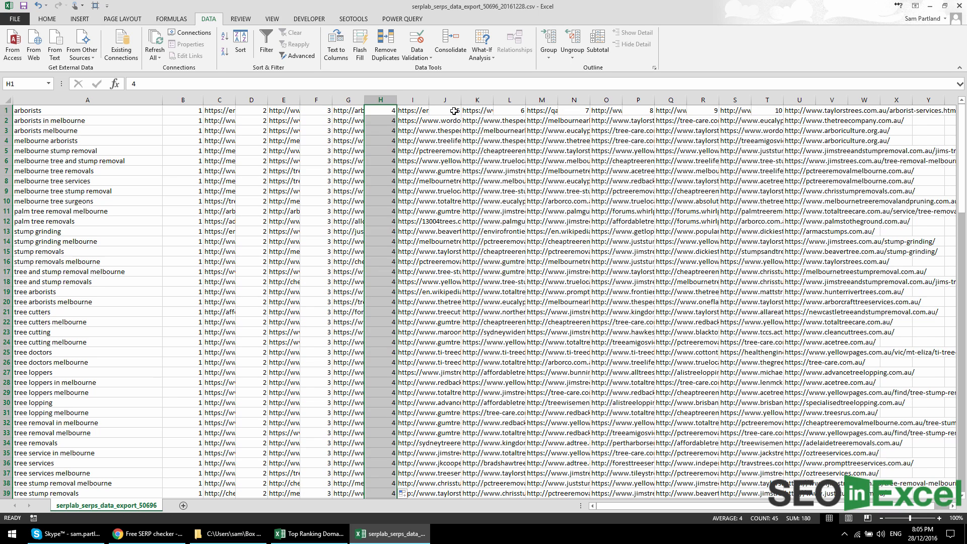
click(455, 112)
double_click(462, 115)
click(505, 112)
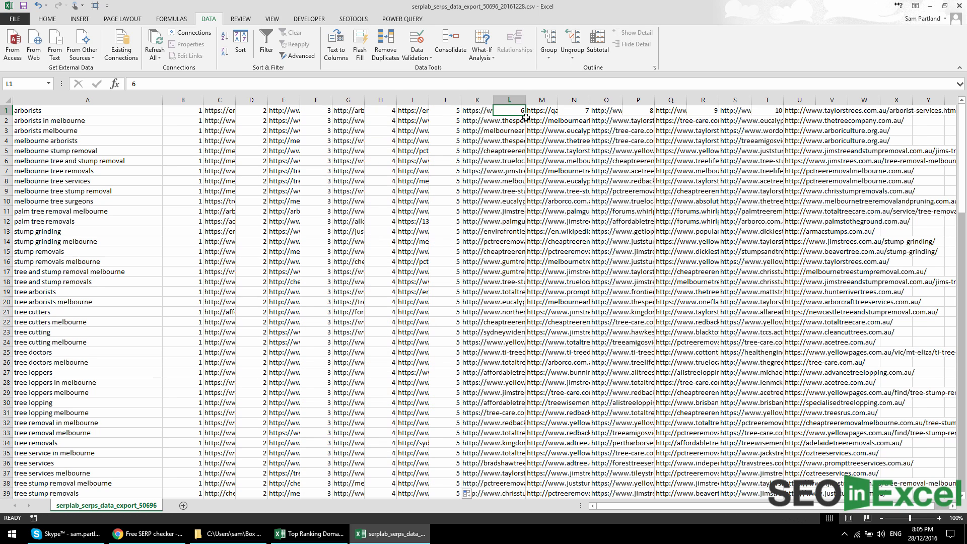
double_click(525, 116)
click(586, 109)
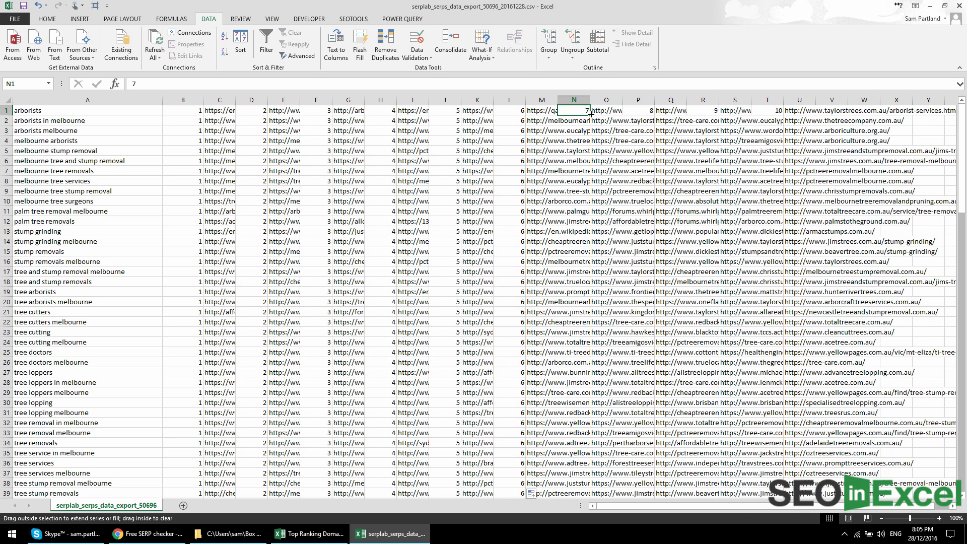
double_click(590, 116)
click(639, 110)
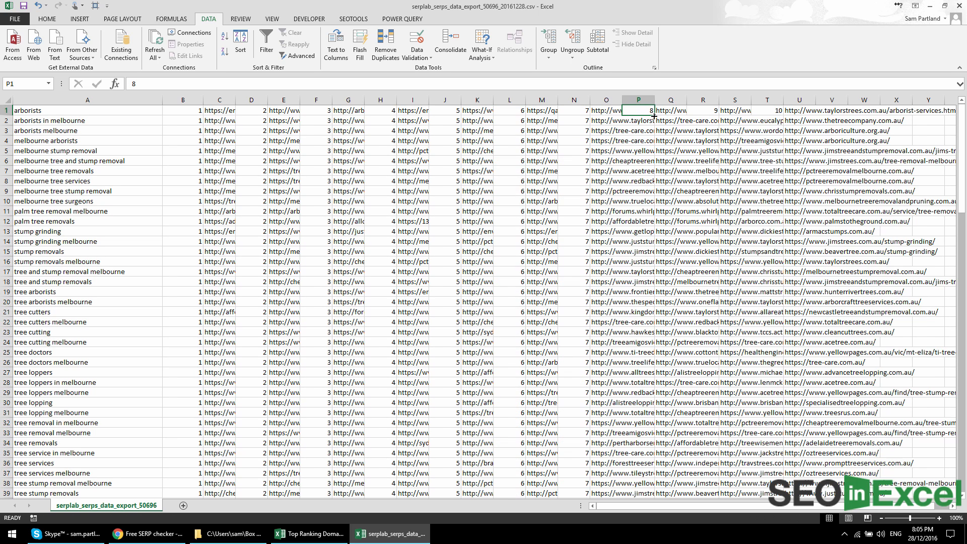
double_click(653, 116)
click(715, 110)
double_click(718, 115)
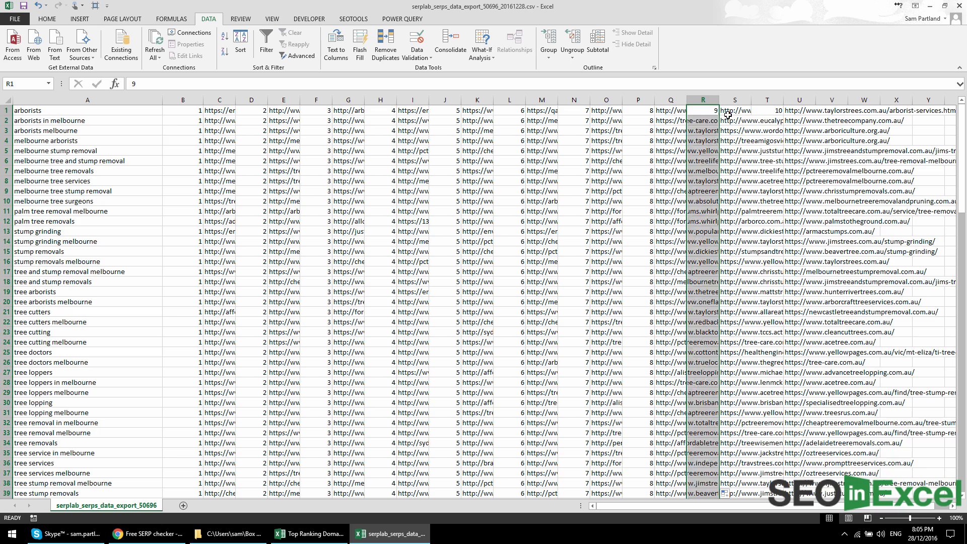
click(766, 110)
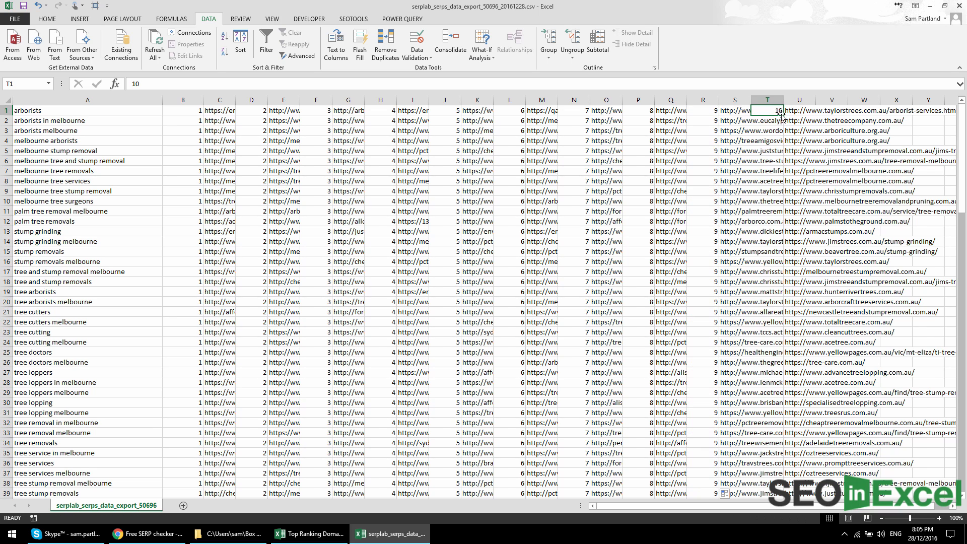
double_click(784, 115)
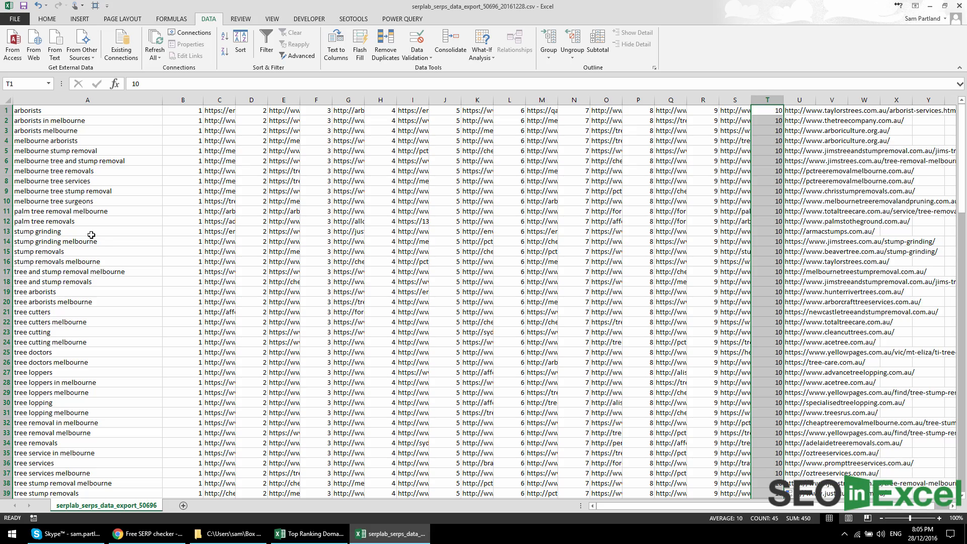
scroll(182, 242, down, 12)
scroll(181, 241, up, 12)
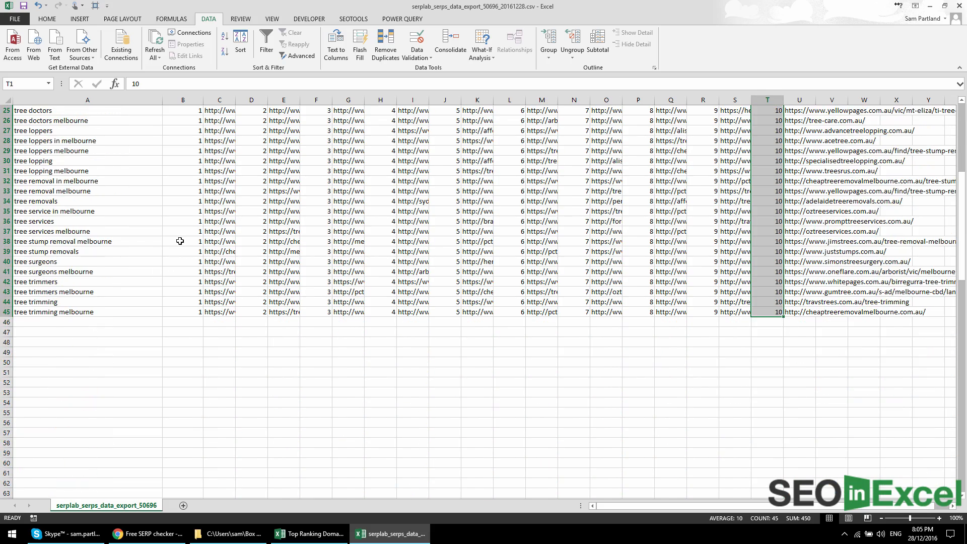
- Examine how the keywords, ranking positions and URLs line up across row 1 of the SERPs export
click(154, 247)
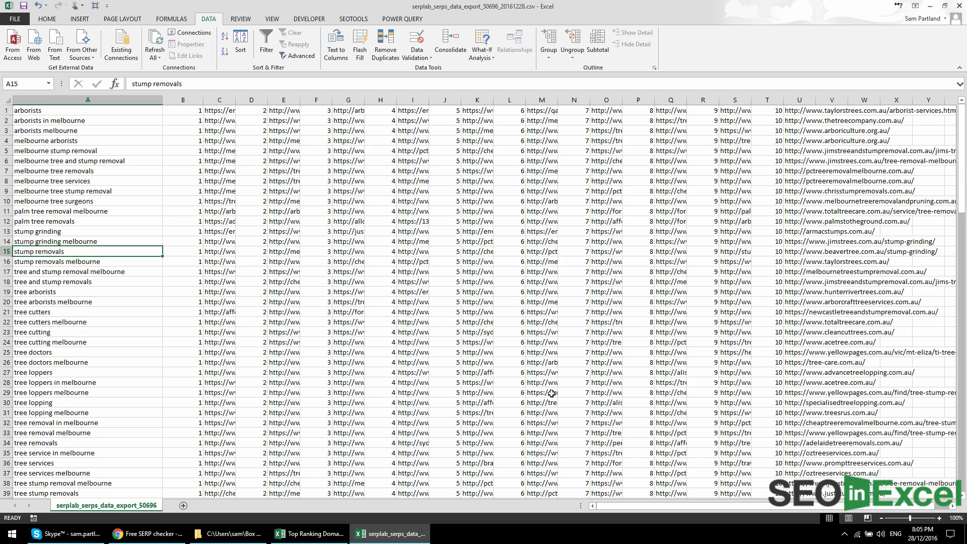
click(130, 112)
click(177, 115)
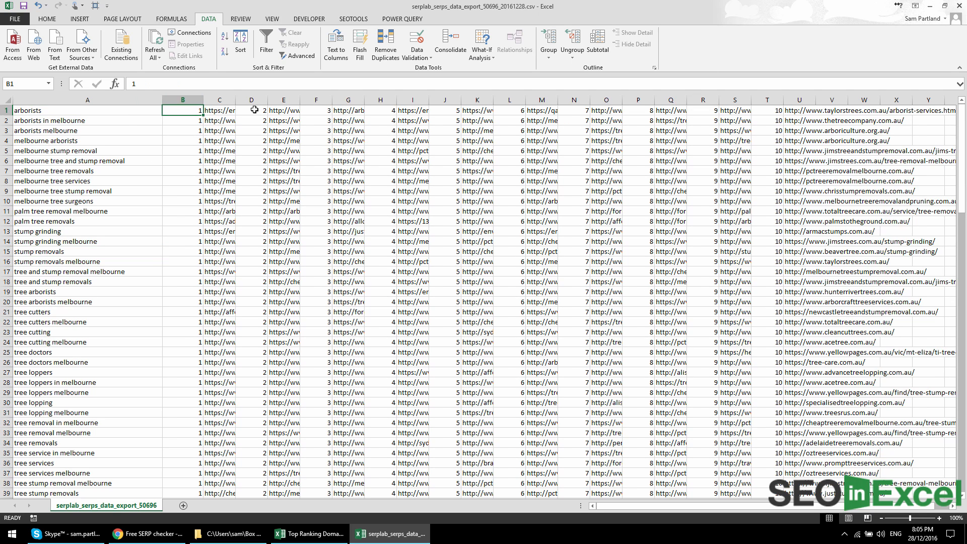
click(216, 112)
click(251, 112)
click(298, 110)
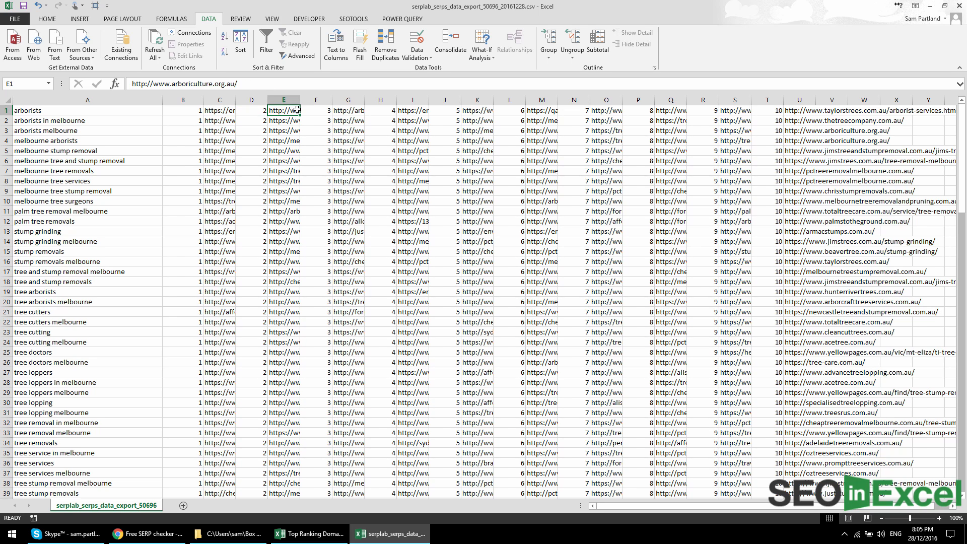
click(105, 162)
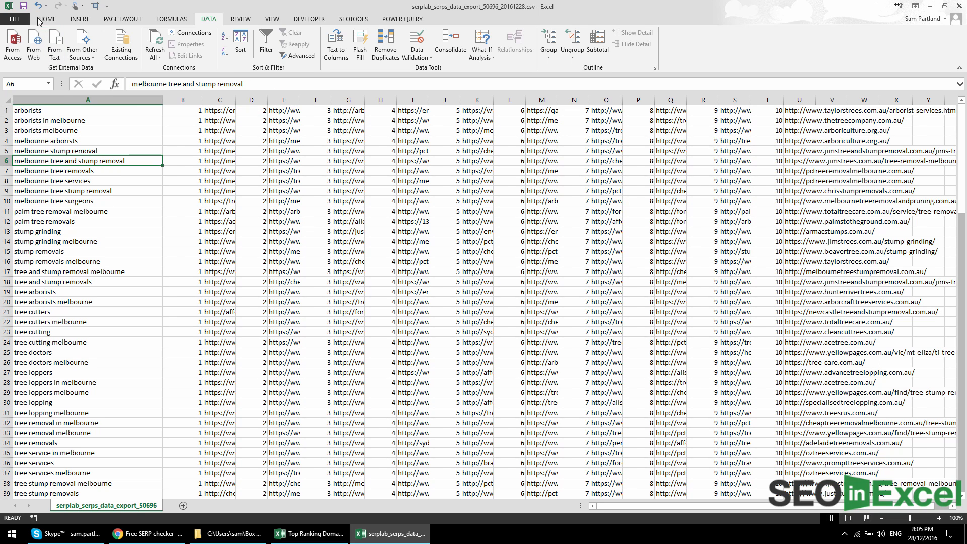
- Switch to the Top Ranking Domains workbook and examine the Keyword RAW sheet's keyword, search volume and category columns, then return to SERPs Raw
click(314, 533)
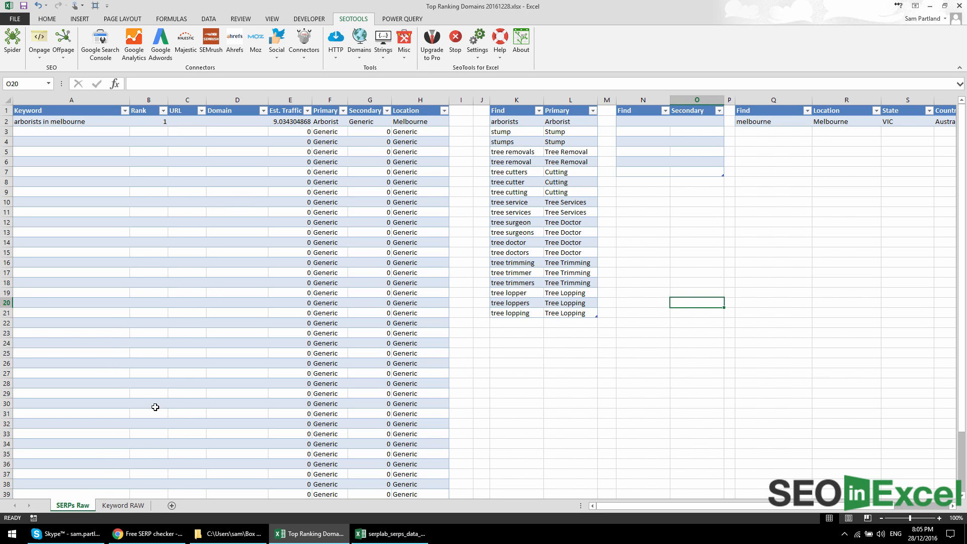
click(123, 505)
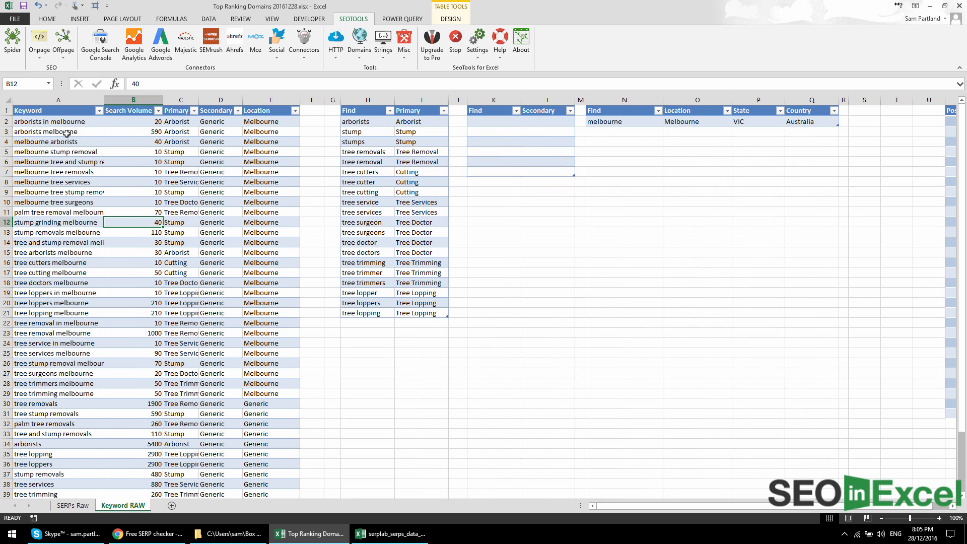
click(70, 123)
click(127, 122)
click(177, 122)
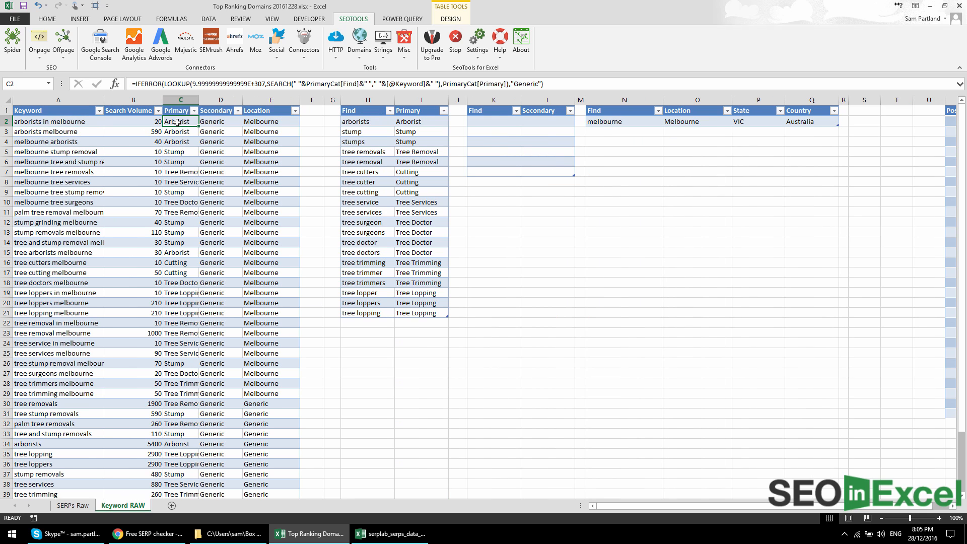
drag(177, 123, 271, 123)
click(271, 222)
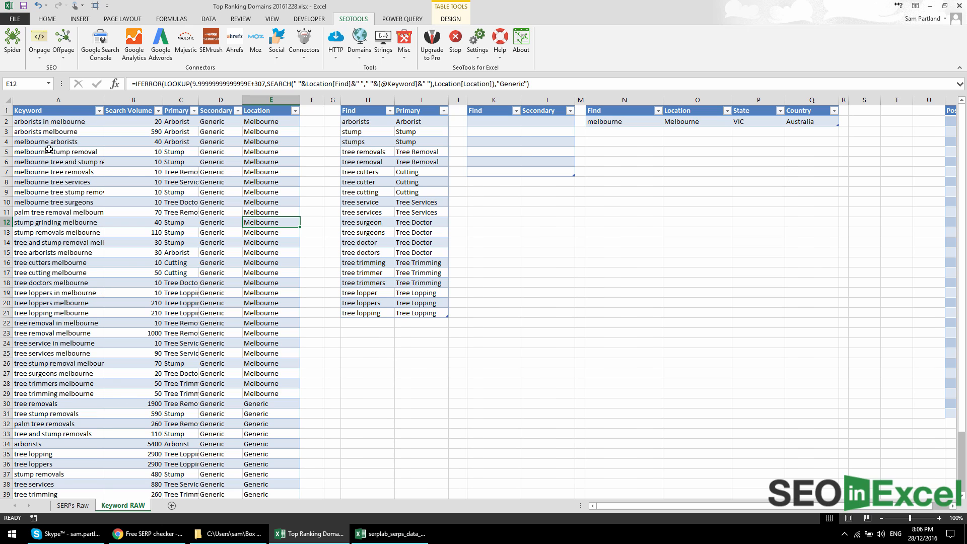
click(73, 505)
click(75, 122)
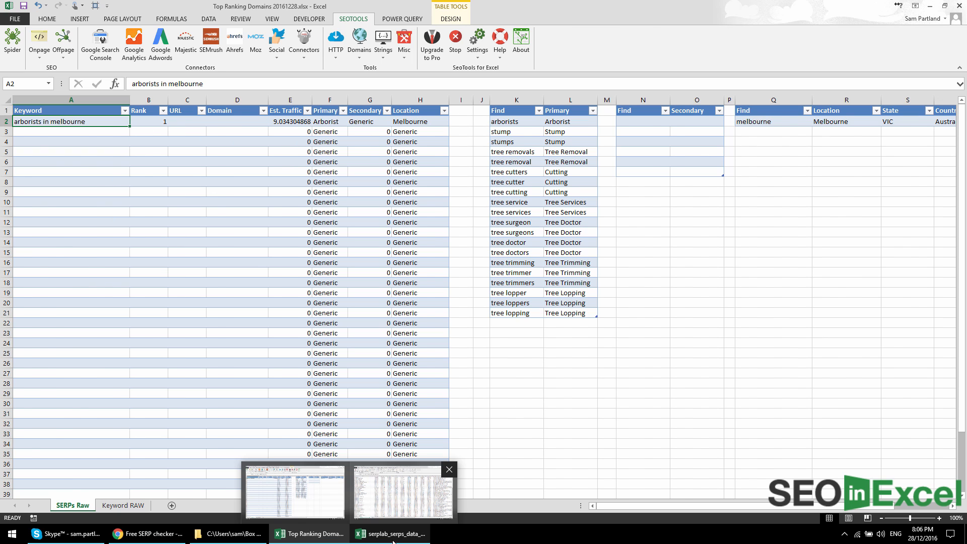
- Switch back to the SERPs export and check the first keyword with its position and URL in columns A to C
click(393, 541)
click(107, 109)
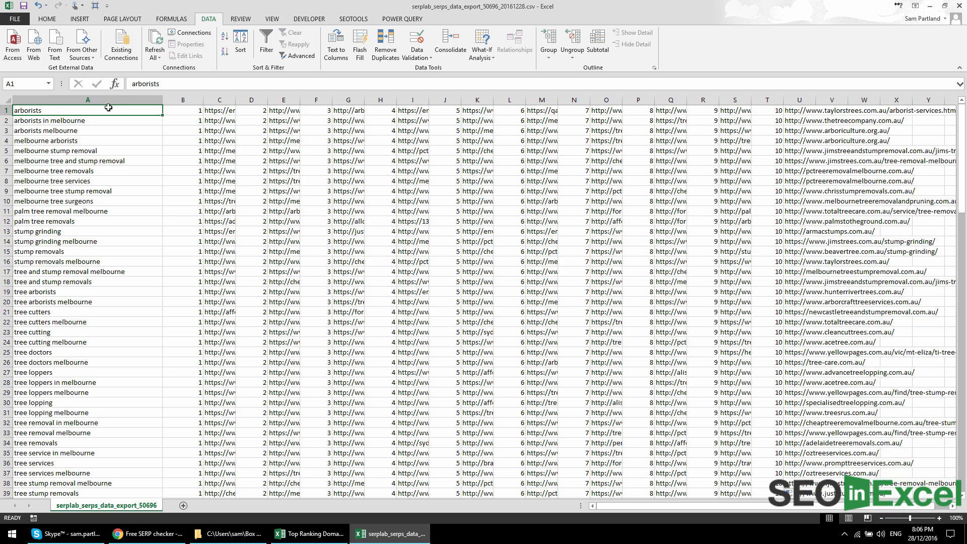
key(ctrl+shift+Down)
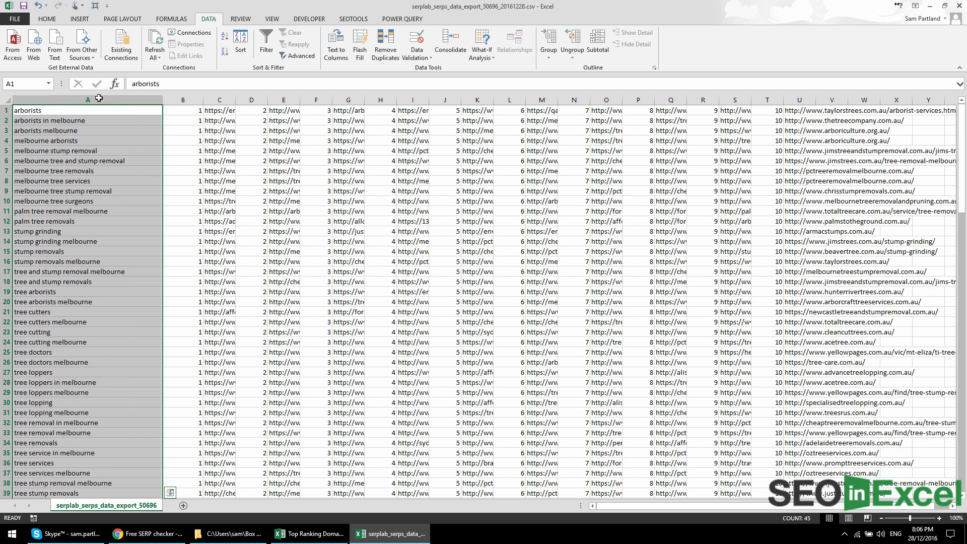
key(ctrl+q)
drag(101, 108, 222, 111)
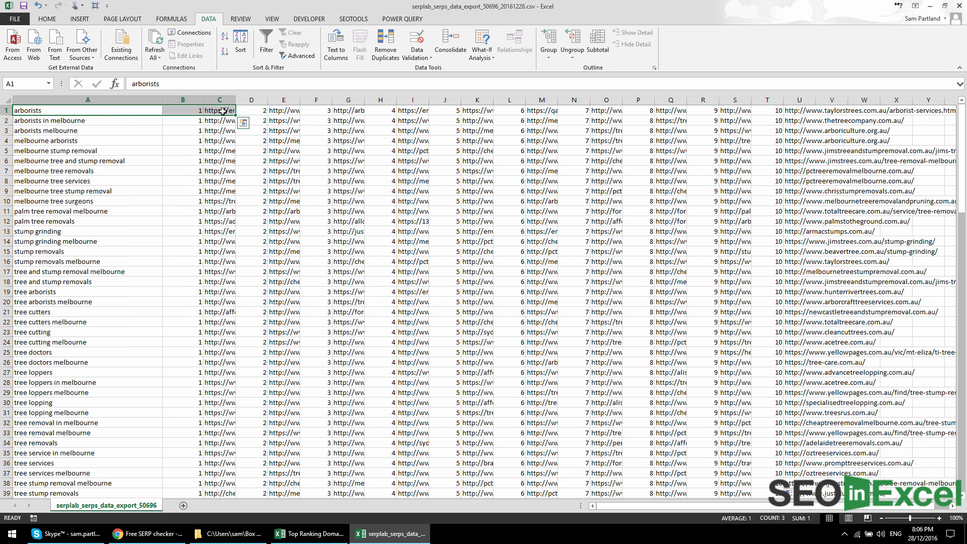
click(119, 100)
click(183, 110)
click(223, 108)
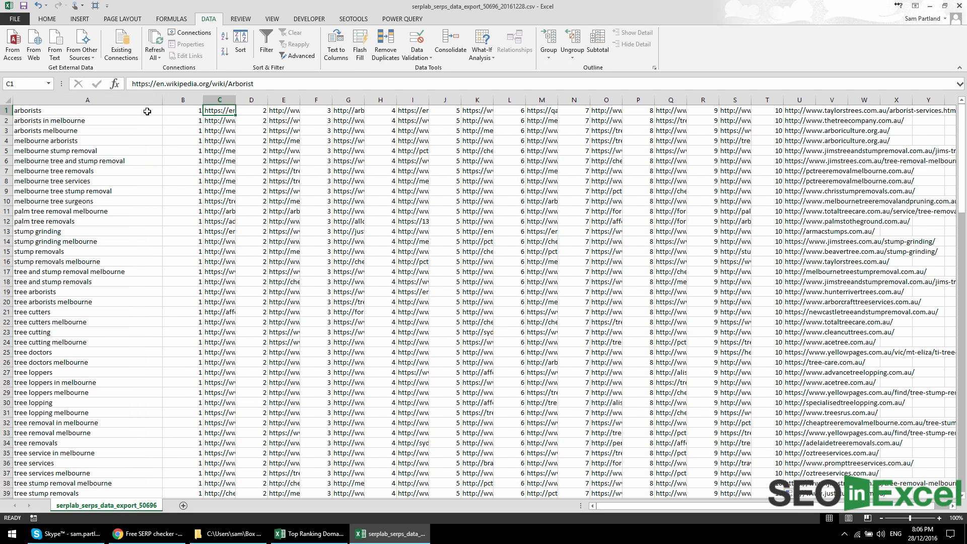
- Copy the keywords with position 1 and their URLs, A1:C45, into the SERPs Raw table of Top Ranking Domains, starting at A2
click(145, 111)
key(shift+Right)
key(shift+Right)
key(ctrl+shift+Down)
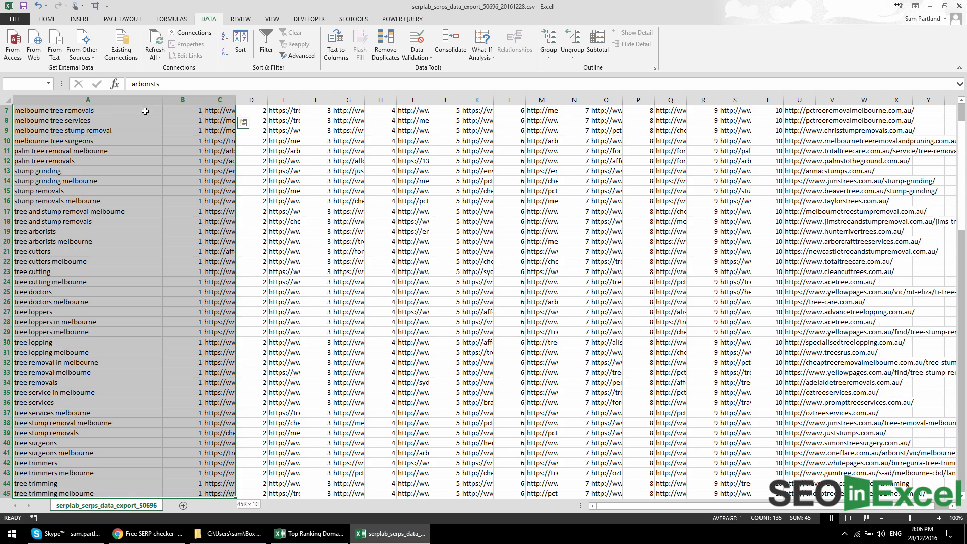
key(ctrl+c)
key(alt+Tab)
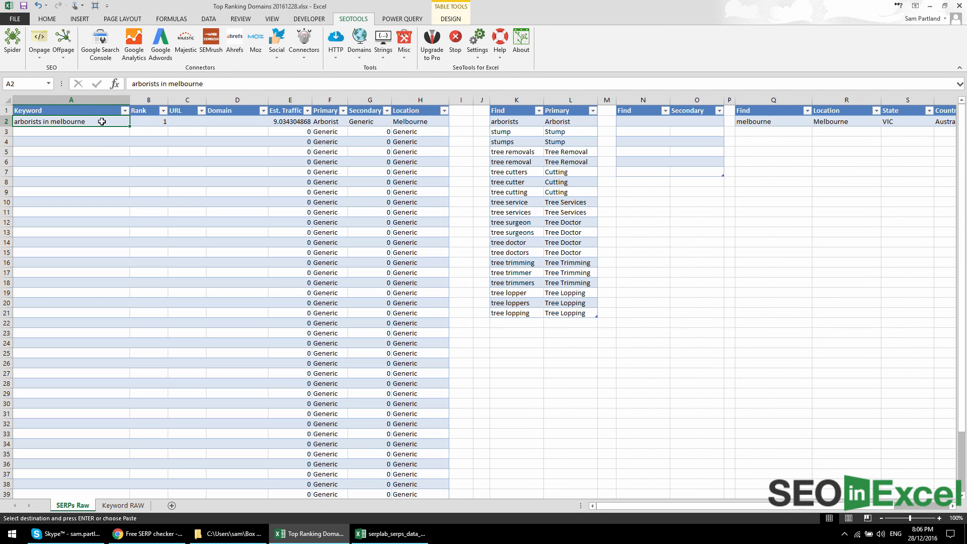
right_click(101, 122)
click(140, 170)
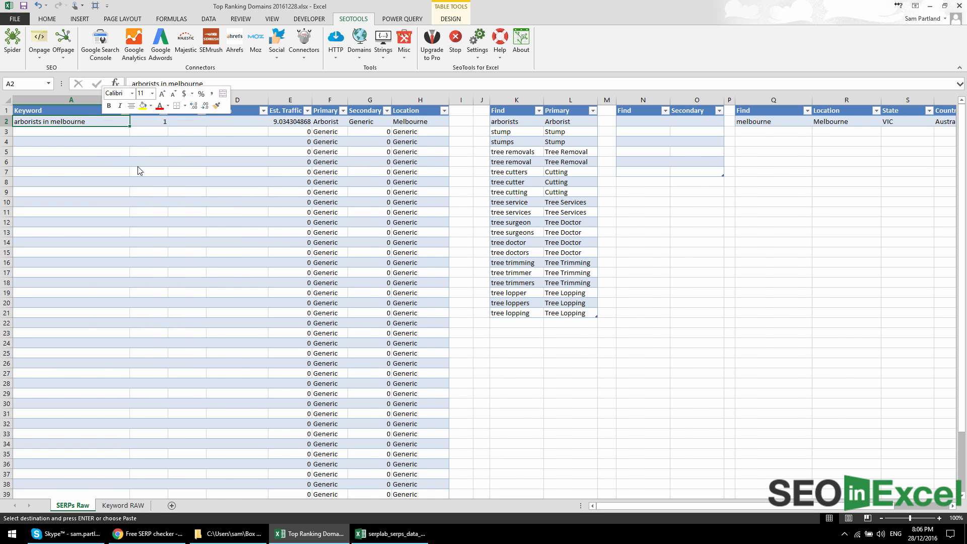
click(185, 150)
- Adjust the URL column of SERPs Raw to a moderate width and check the pasted rows down to the table's end
double_click(207, 102)
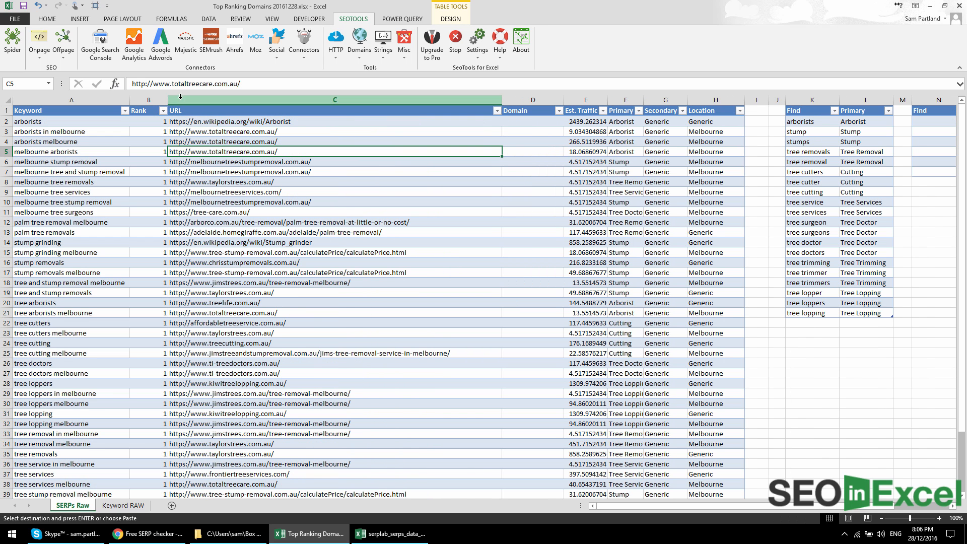
drag(352, 101, 297, 102)
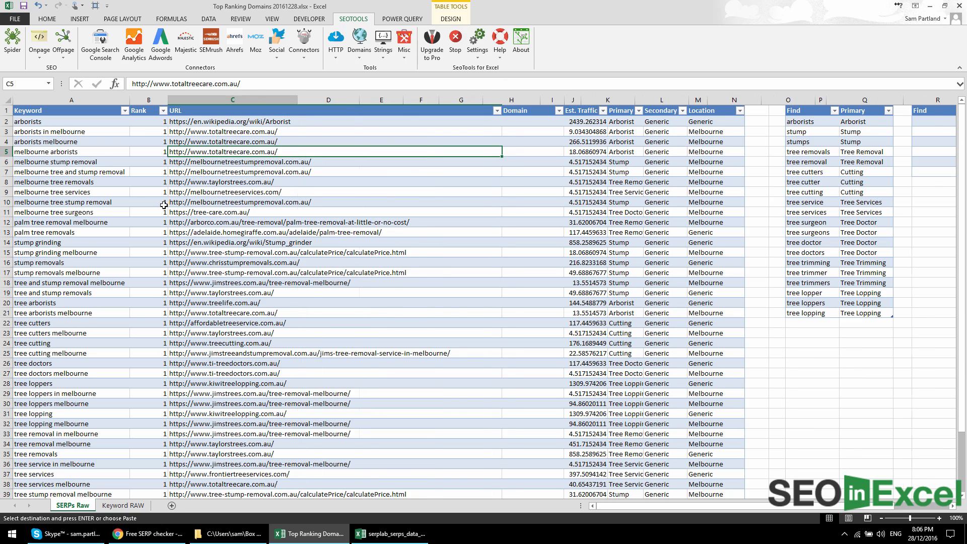
click(164, 204)
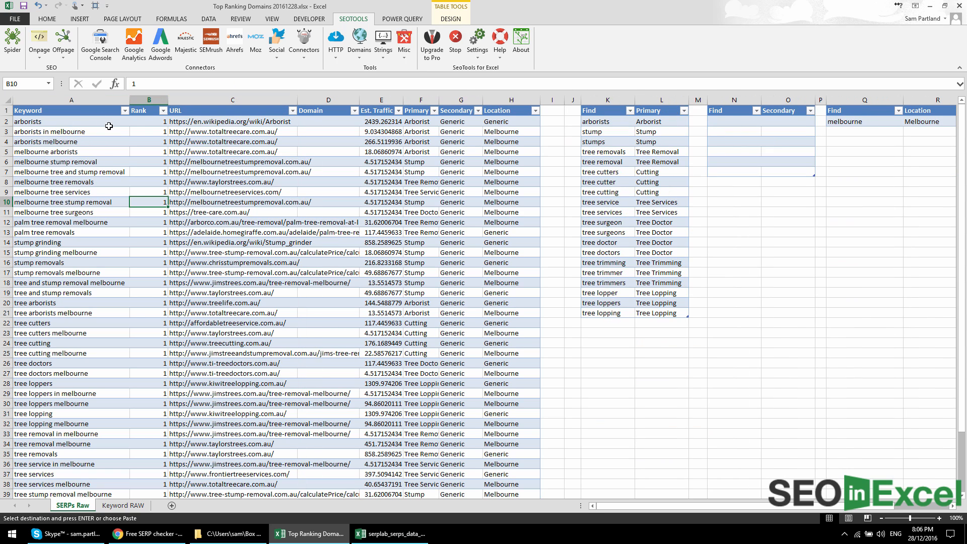
click(135, 122)
scroll(91, 245, down, 7)
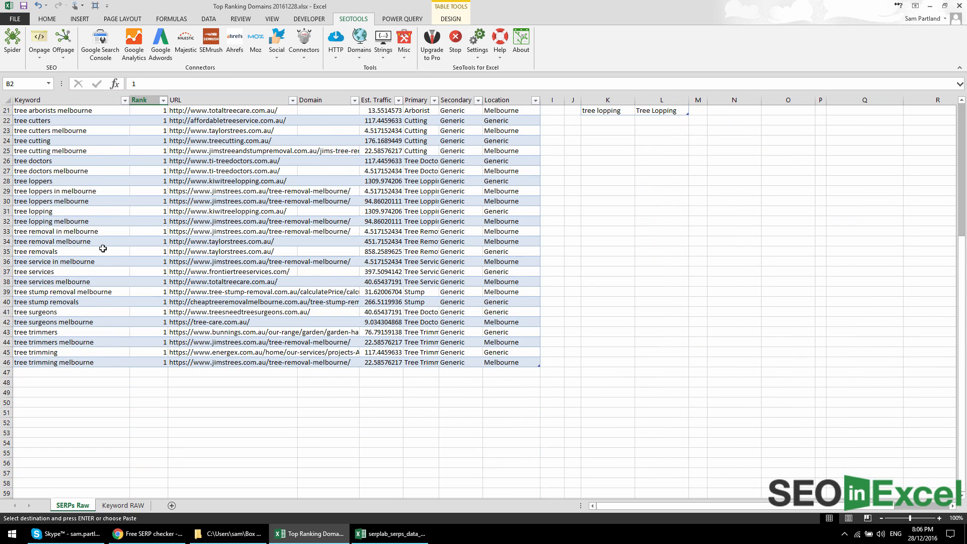
- Delete the position 1 and URL columns B and C from the SERPs export
click(390, 533)
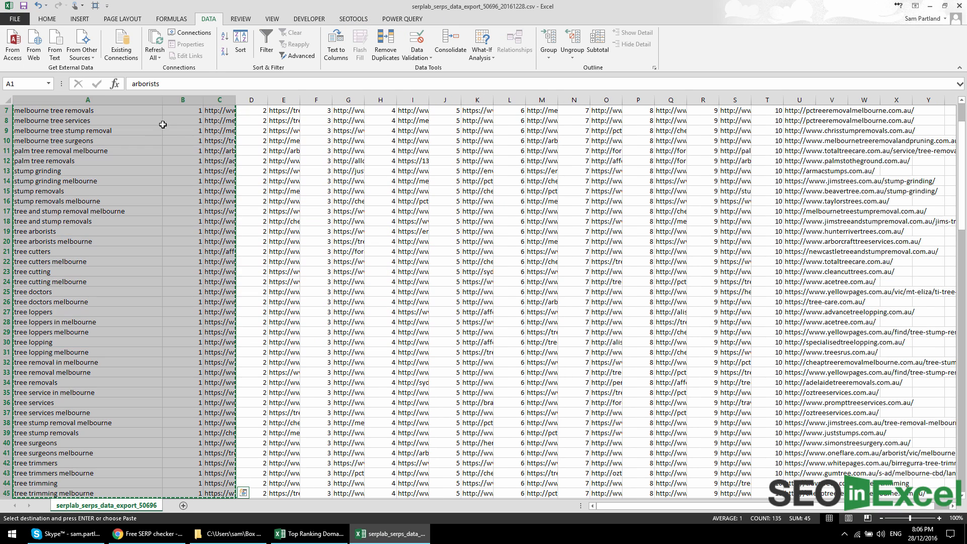
drag(176, 103, 221, 99)
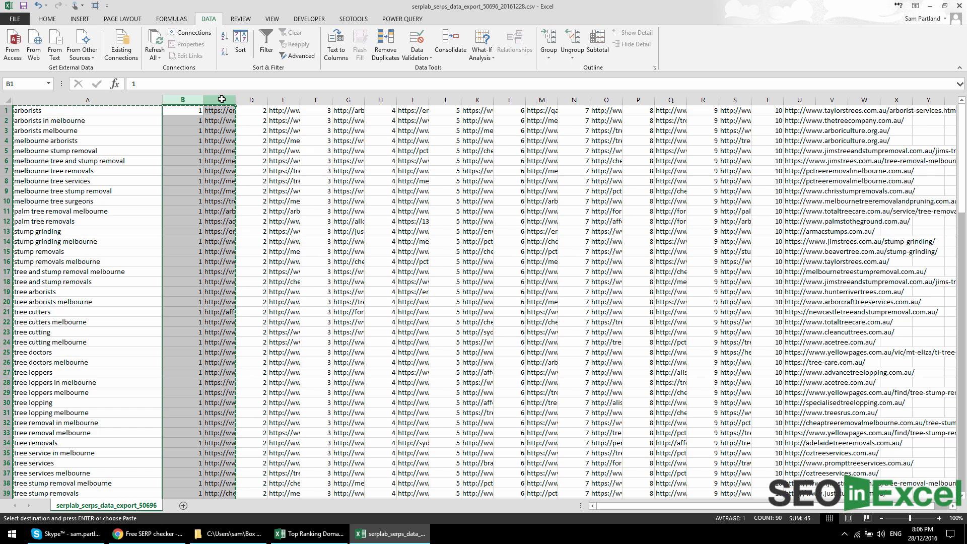
right_click(221, 99)
click(258, 187)
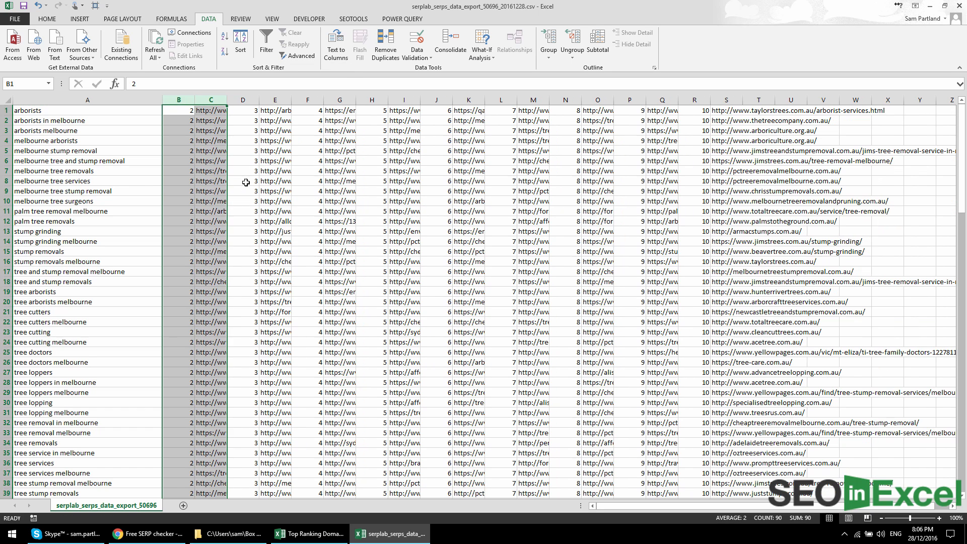
click(199, 151)
- Copy the keywords with position 2 and their URLs, A1:C45, and paste them into SERPs Raw starting at A47
drag(88, 112, 207, 116)
key(ctrl+shift+Down)
key(ctrl+c)
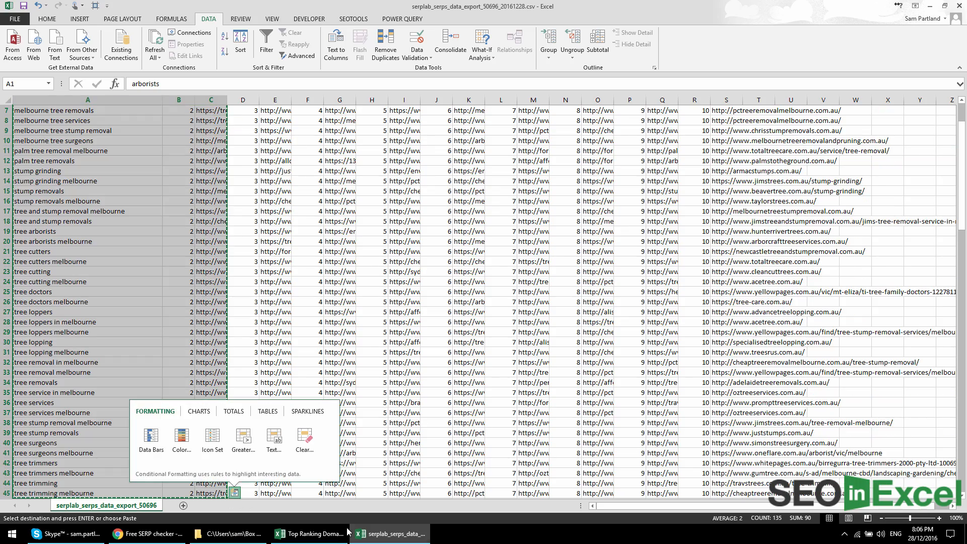
click(336, 532)
click(35, 375)
key(ctrl+v)
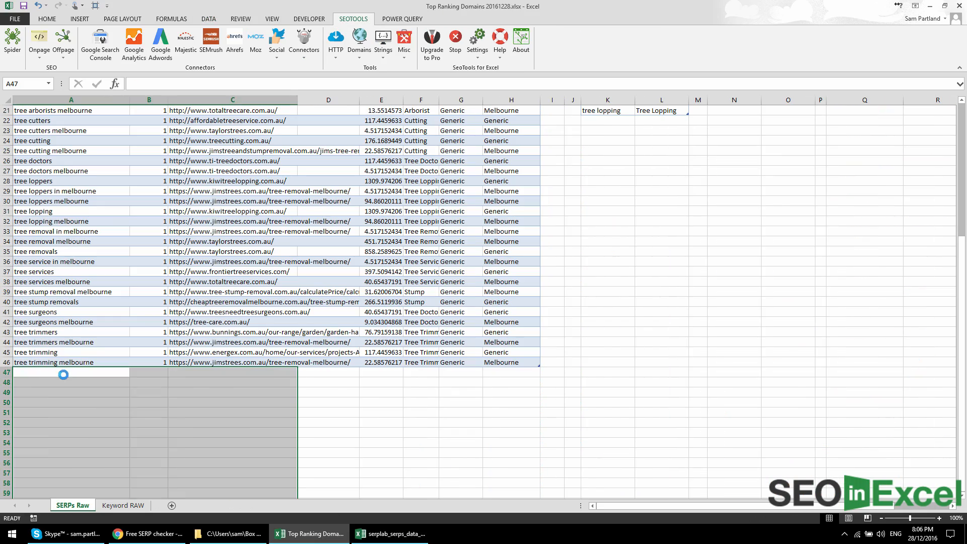
- Delete the position 2 and URL columns B and C from the SERPs export
click(390, 533)
click(110, 200)
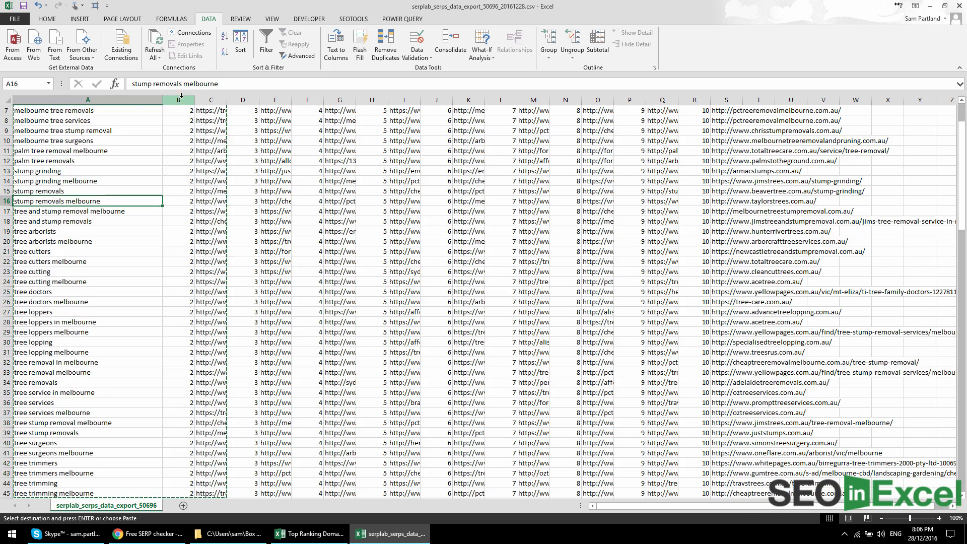
drag(180, 100, 204, 101)
right_click(204, 101)
click(231, 178)
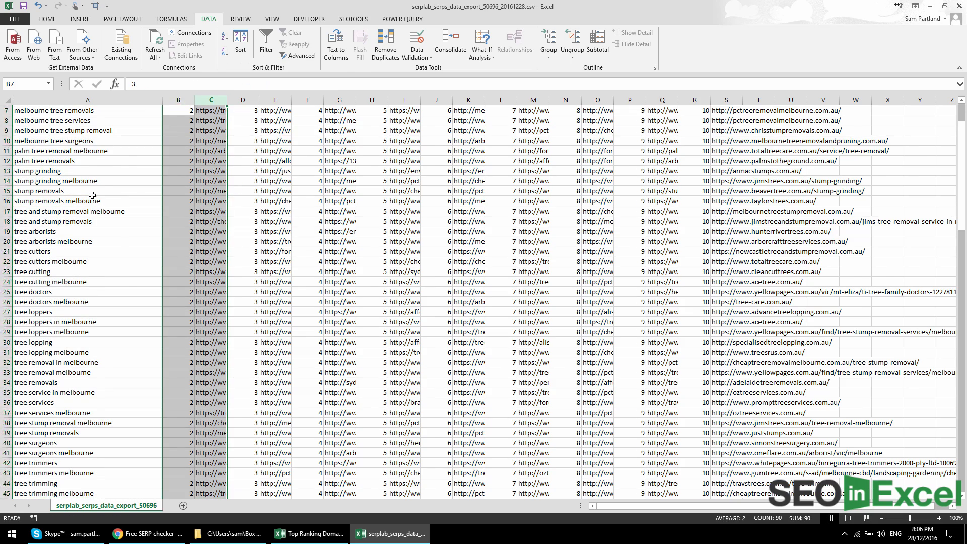
- Copy the keywords with position 3 and their URLs, A1:C45, and paste them into SERPs Raw starting at A92
click(96, 111)
key(shift+Right)
key(shift+Right)
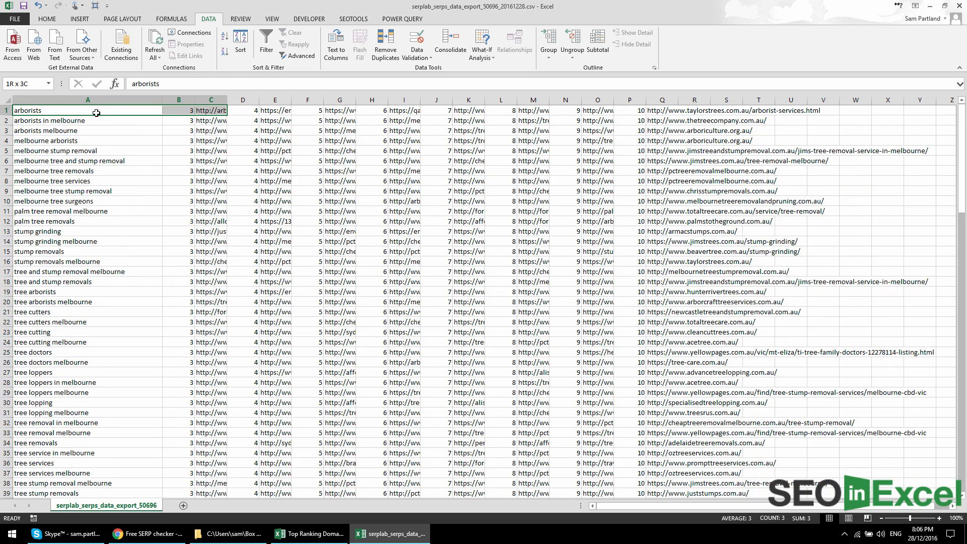
key(ctrl+shift+Down)
key(ctrl+c)
click(309, 533)
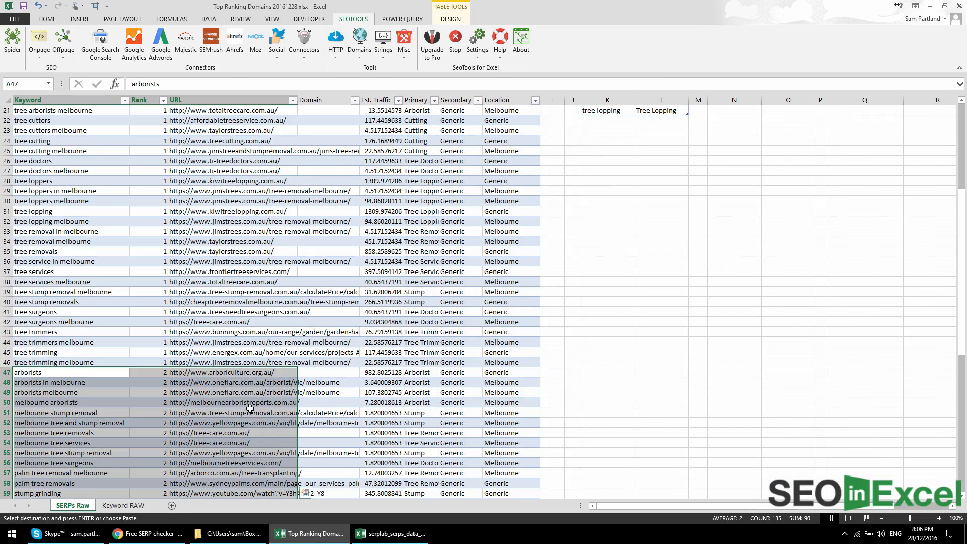
scroll(150, 376, down, 15)
click(69, 342)
key(ctrl+v)
- Go to the end of the position 3 rows in SERPs Raw and select the first empty cell below them, A137
scroll(119, 338, down, 8)
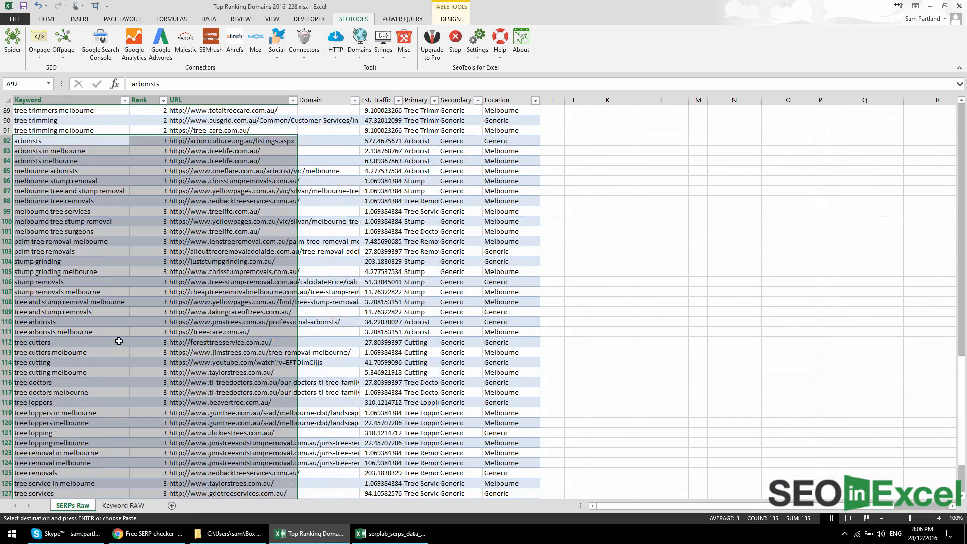
click(75, 371)
key(ctrl+shift+Down)
scroll(78, 371, down, 5)
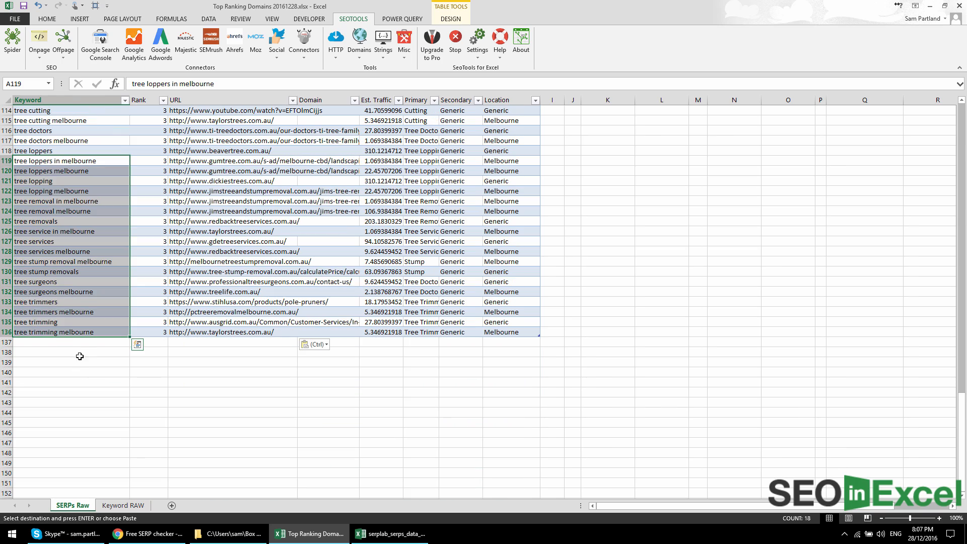
click(81, 343)
- Delete the position 3 and URL columns B and C from the SERPs export
click(390, 533)
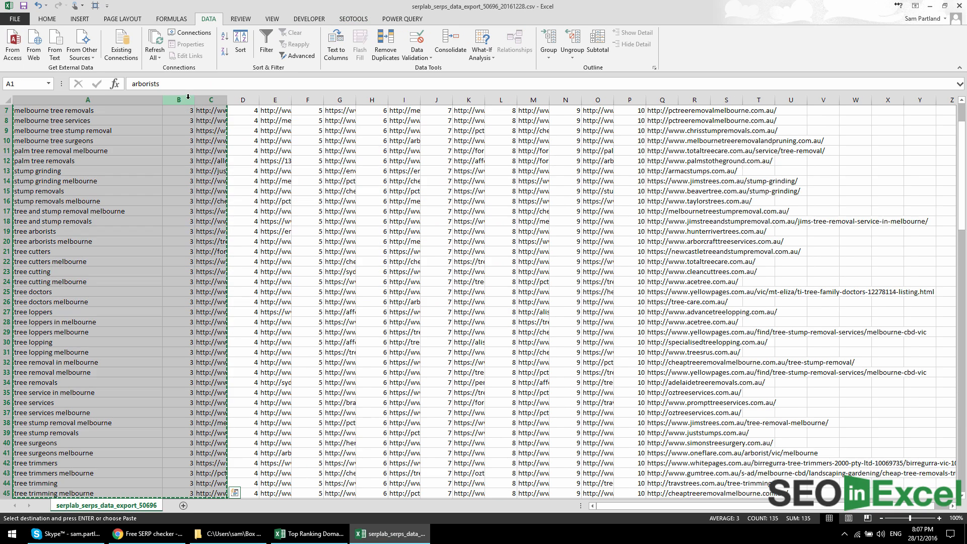
drag(188, 97, 203, 99)
right_click(203, 100)
click(241, 184)
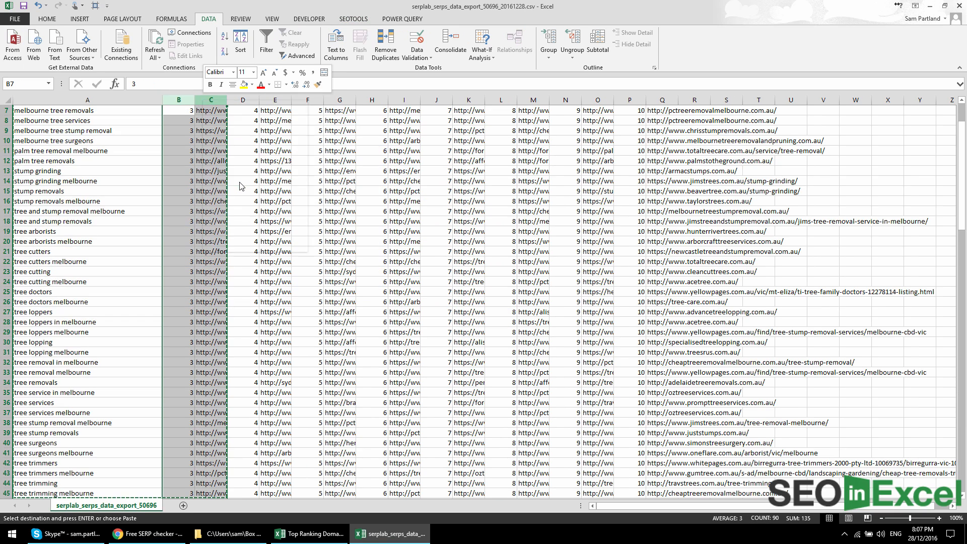
- Copy the keywords with position 4 and their URLs, A1:C45, and paste them into SERPs Raw starting at A137
scroll(189, 146, up, 2)
drag(142, 110, 222, 113)
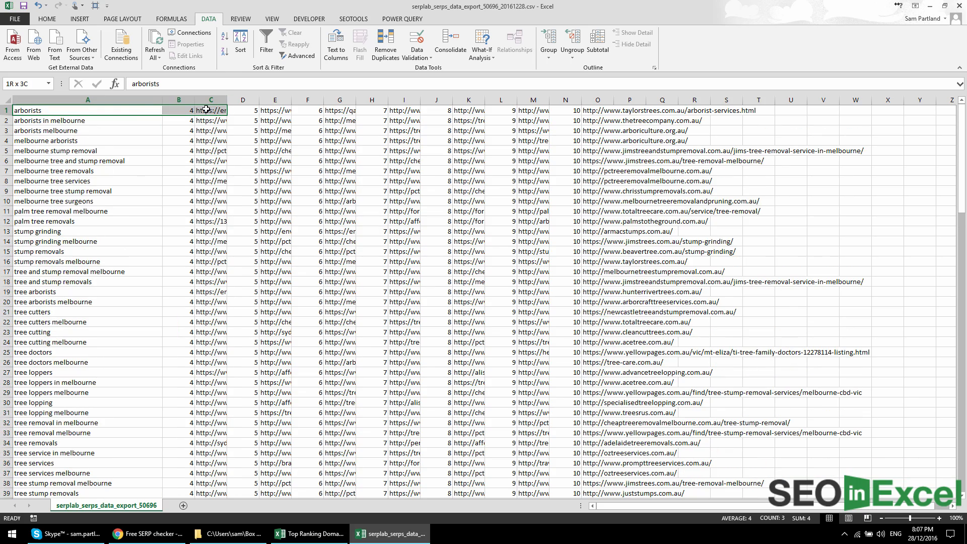
key(ctrl+shift+Down)
key(ctrl+c)
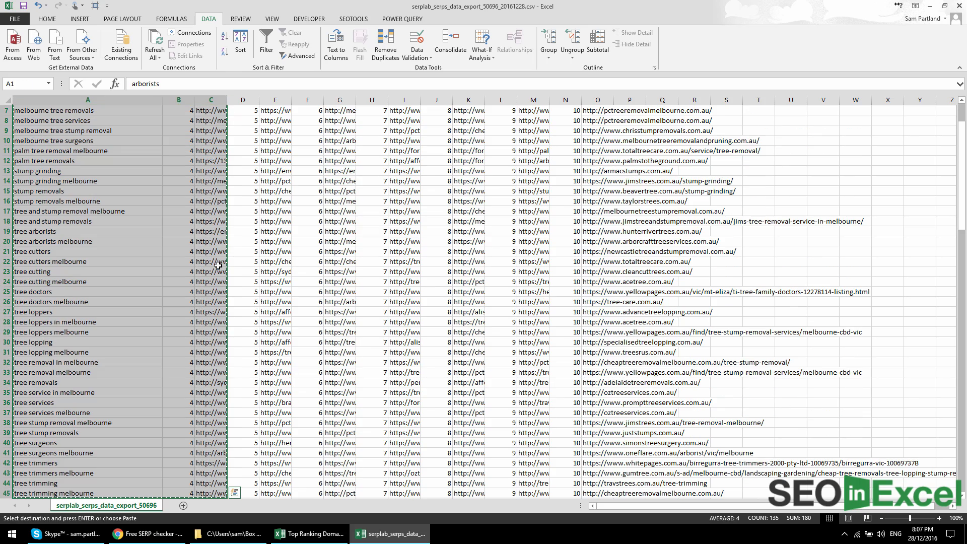
click(290, 531)
key(ctrl+v)
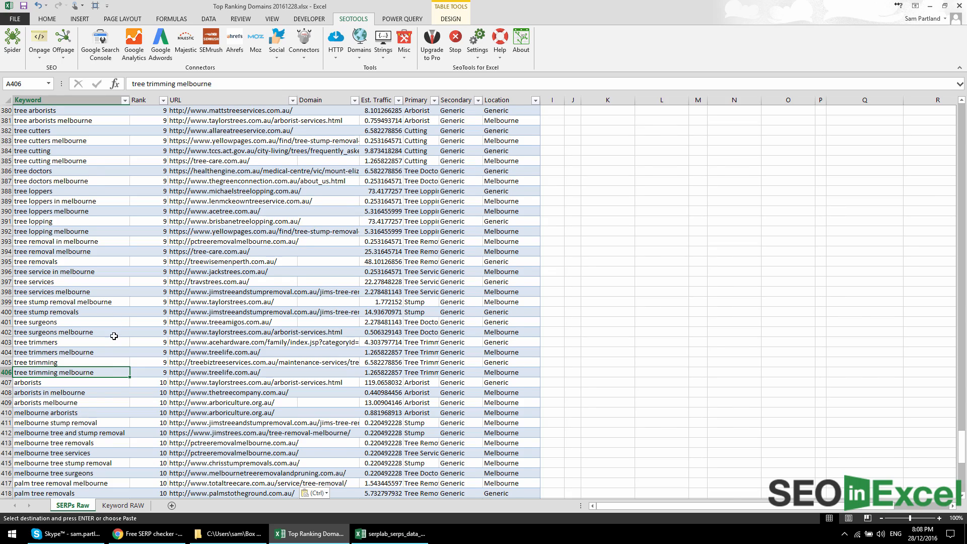
- Check the stacked keyword, rank and URL rows for positions 1 to 10 in SERPs Raw, from row 2 to the table's end
scroll(114, 336, down, 5)
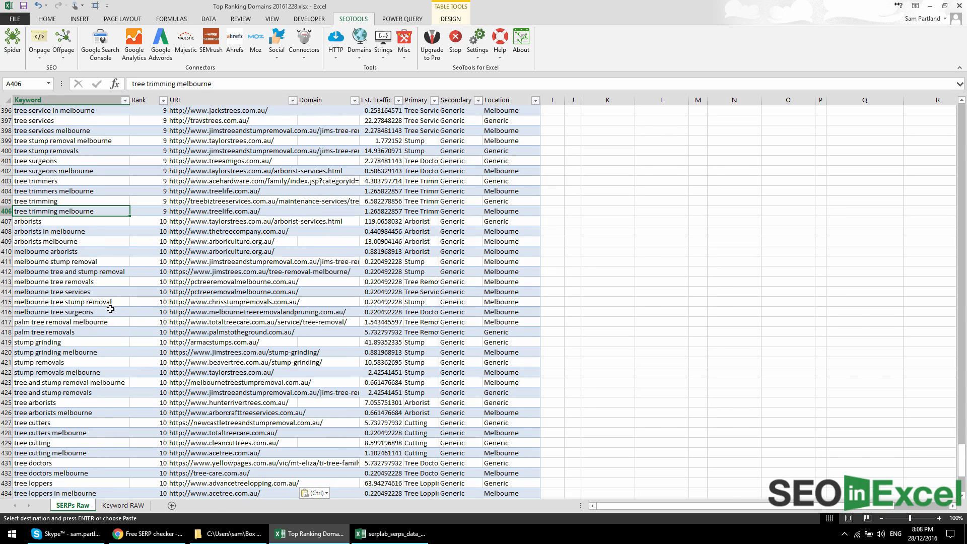
scroll(108, 307, up, 20)
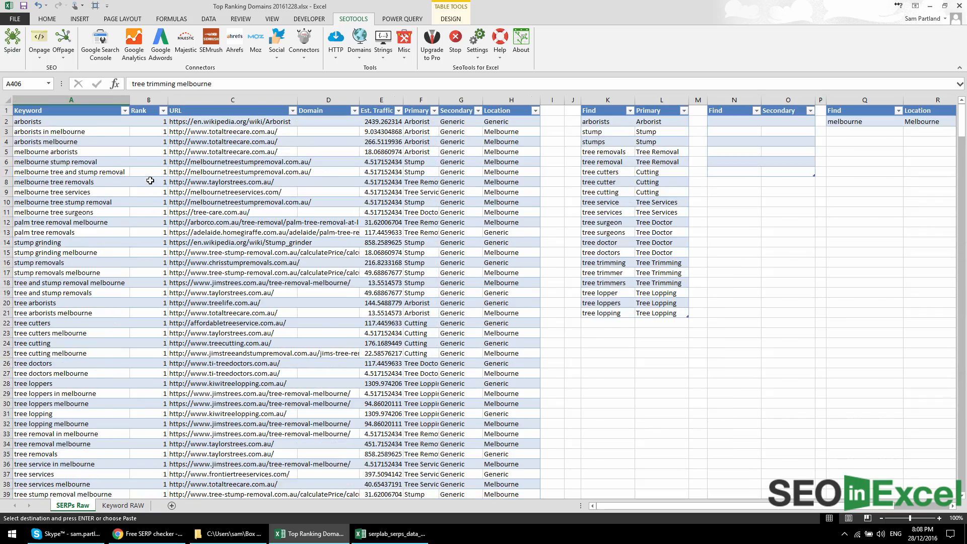
scroll(149, 186, down, 20)
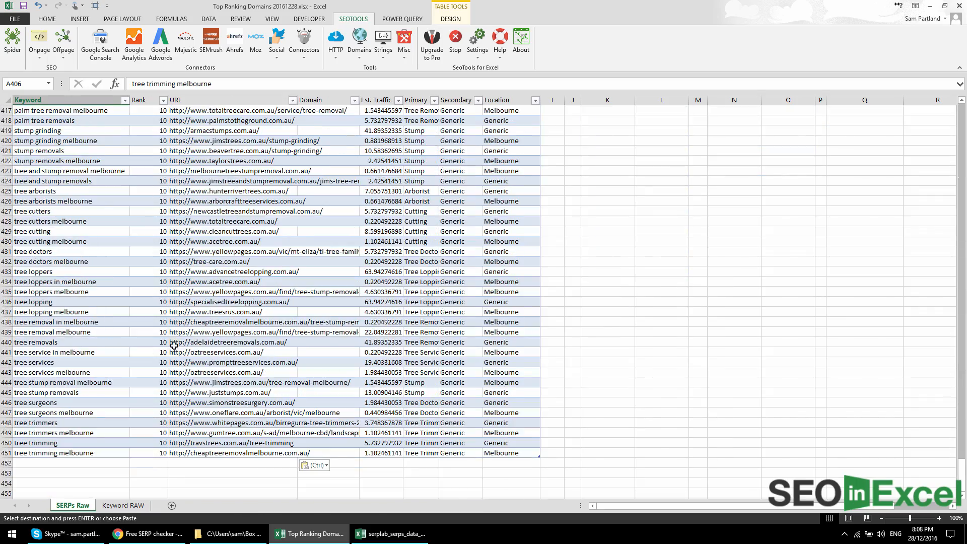
scroll(174, 346, up, 20)
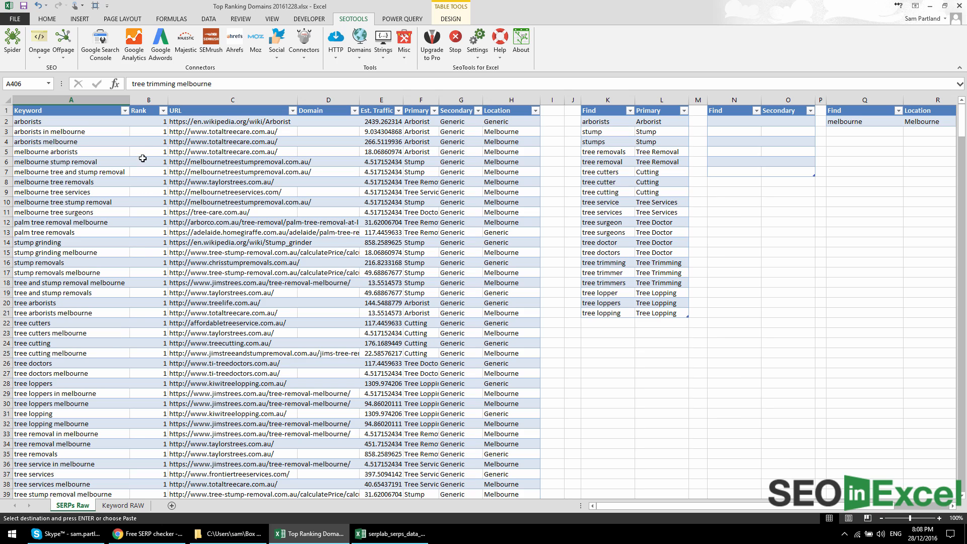
click(93, 121)
click(179, 121)
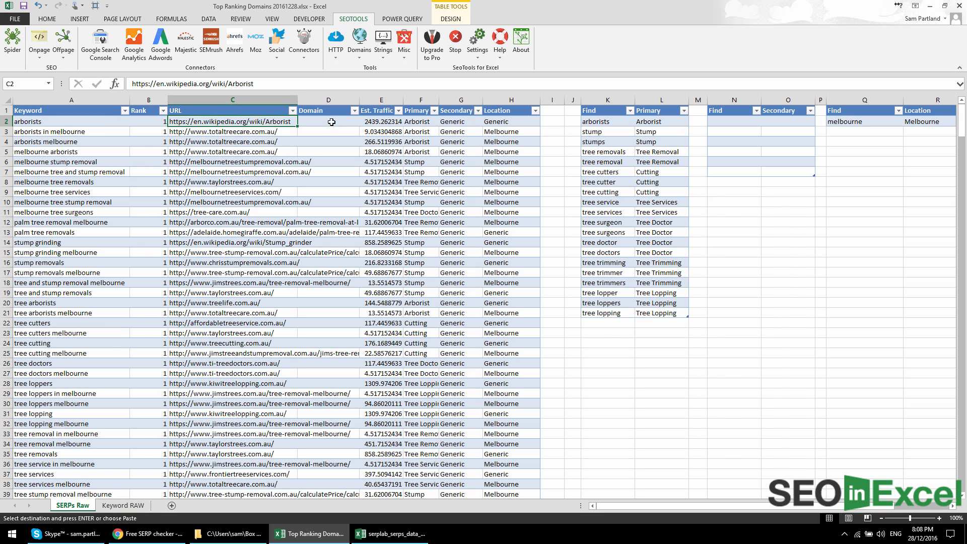
click(332, 122)
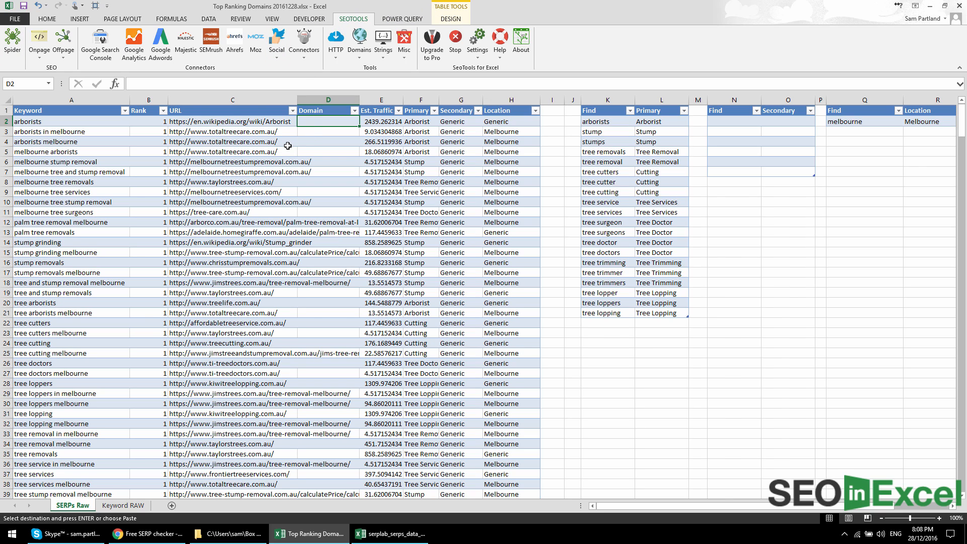
text(=url)
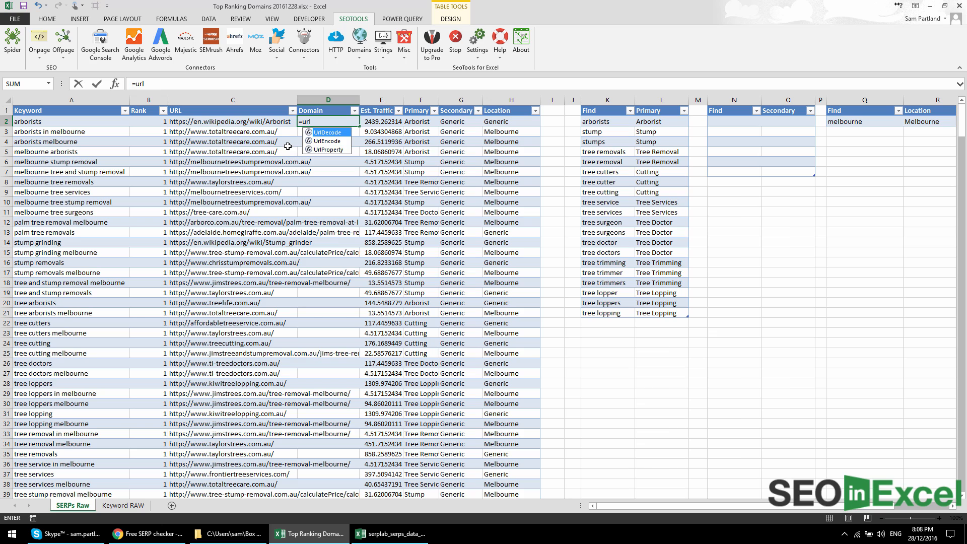
key(Down)
key(Down)
key(Tab)
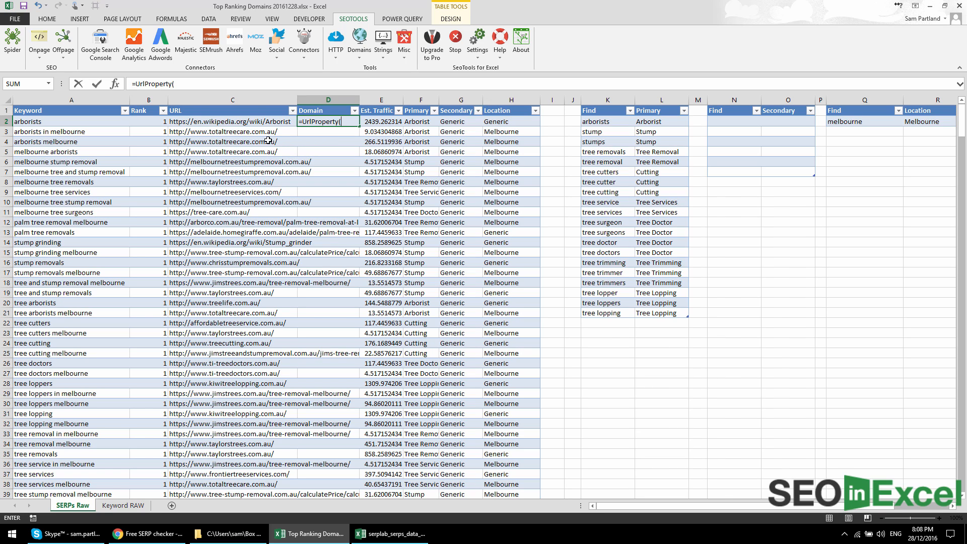
click(231, 123)
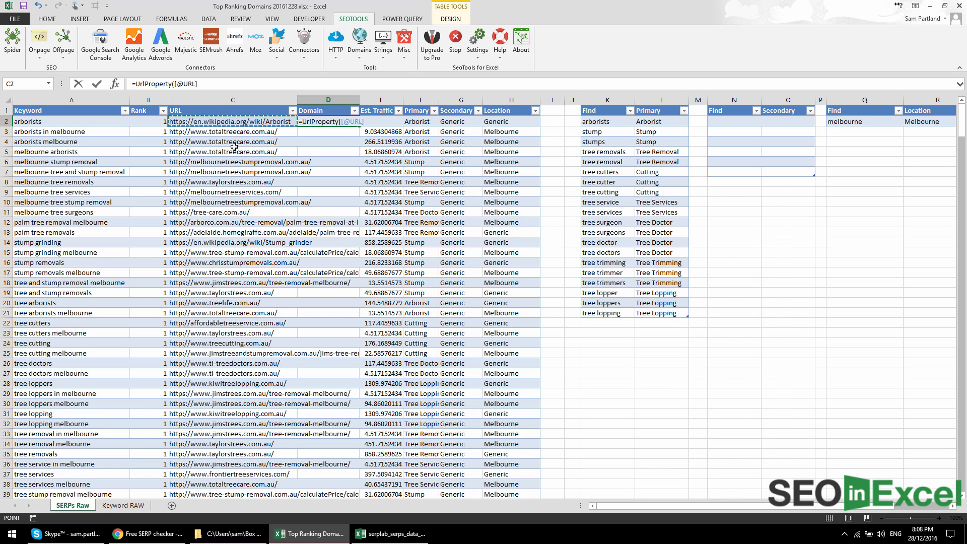
text(,""doma)
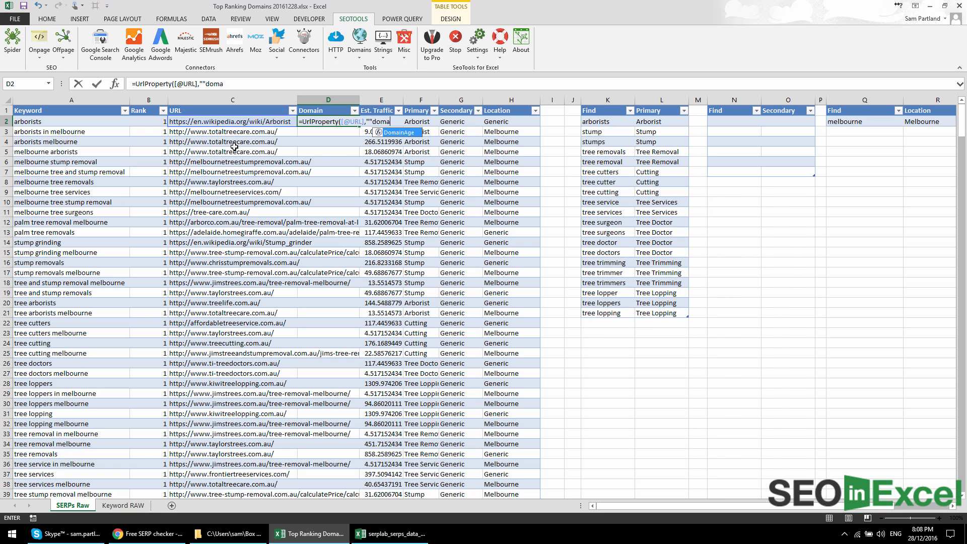
key(BackSpace)
key(BackSpace)
key(BackSpace)
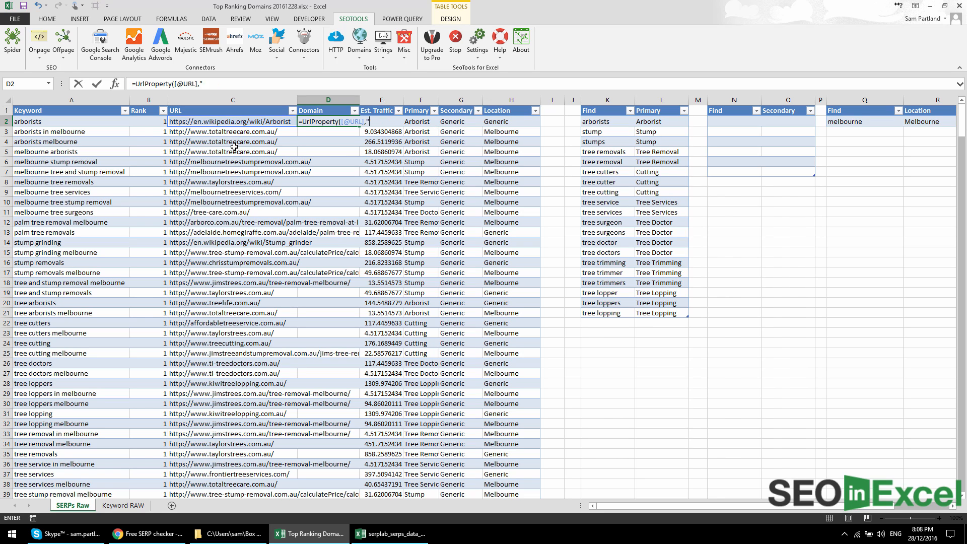
text(domain")
key(Return)
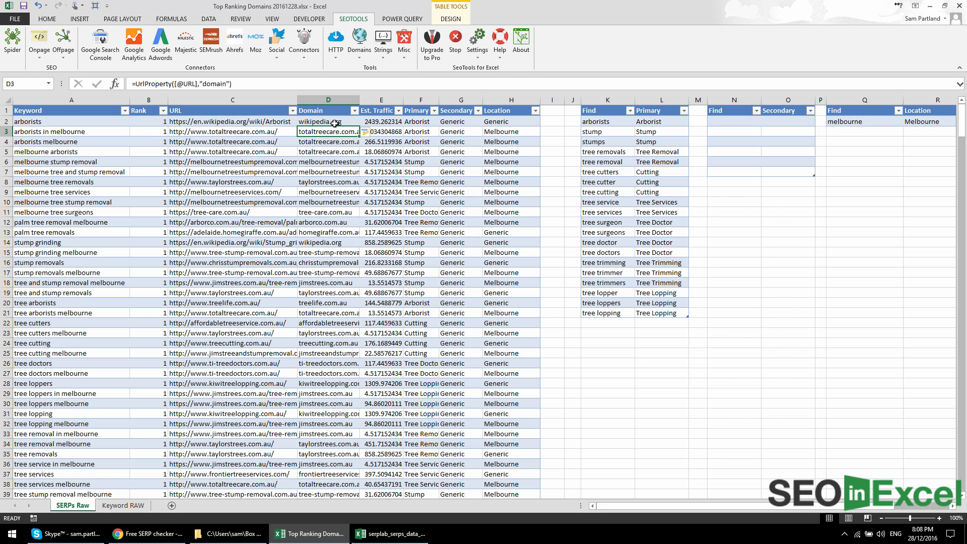
click(334, 123)
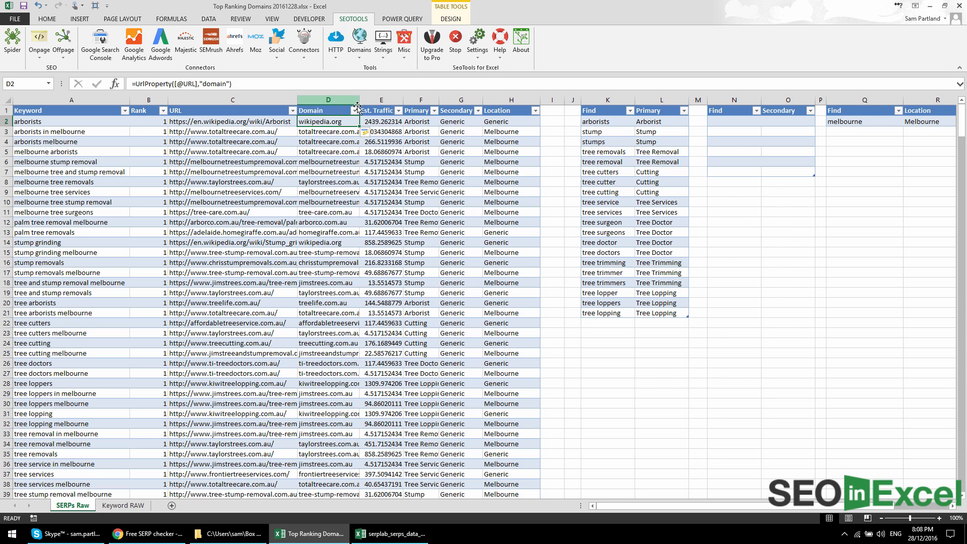
double_click(358, 102)
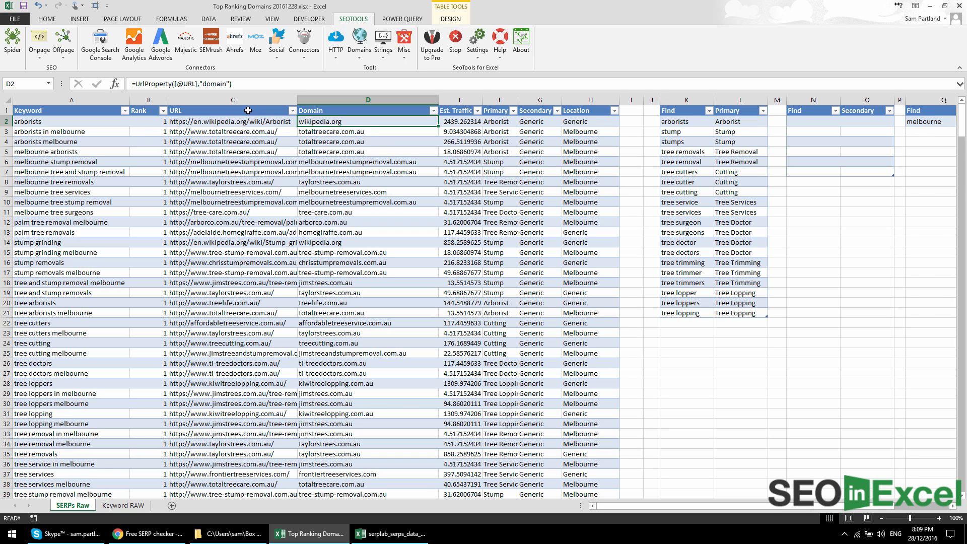
- Replace the Domain column's formulas from D2 down with their plain values by copying and pasting them in place
click(355, 139)
click(361, 124)
key(ctrl+shift+Down)
key(ctrl+c)
key(ctrl+v)
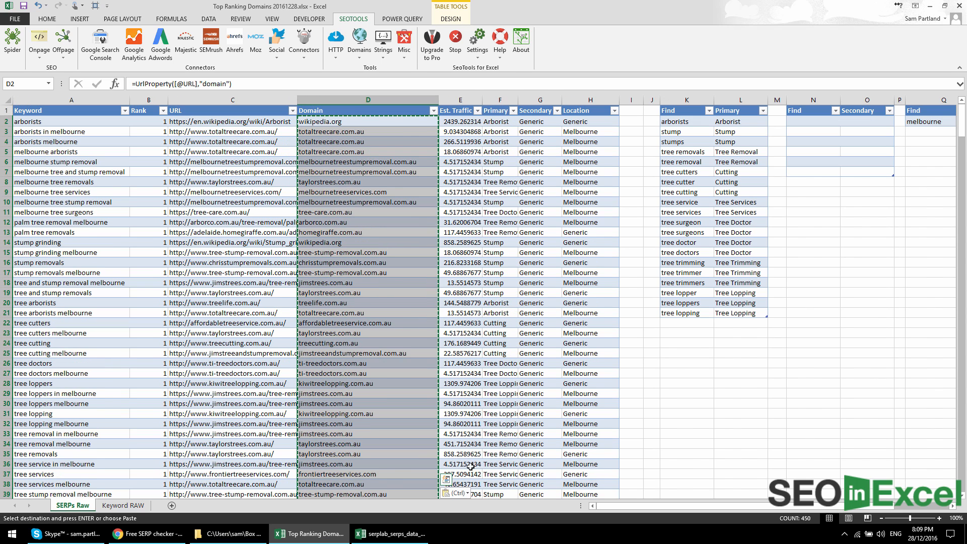
click(450, 496)
click(448, 452)
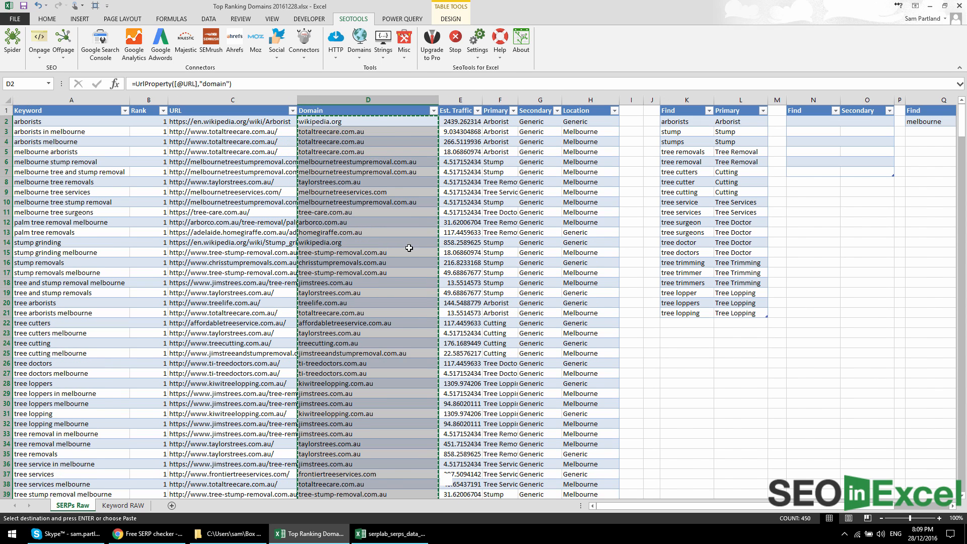
click(370, 123)
click(349, 150)
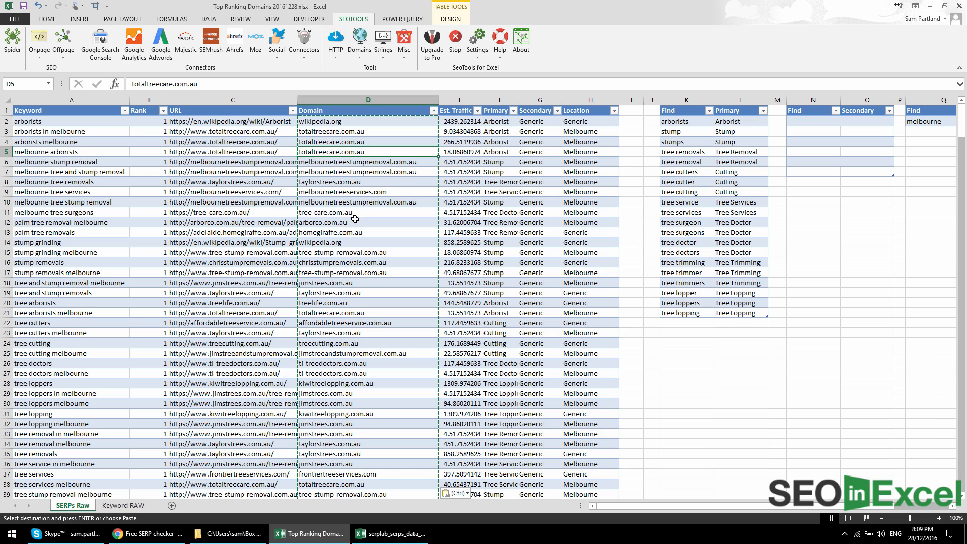
click(355, 220)
click(372, 125)
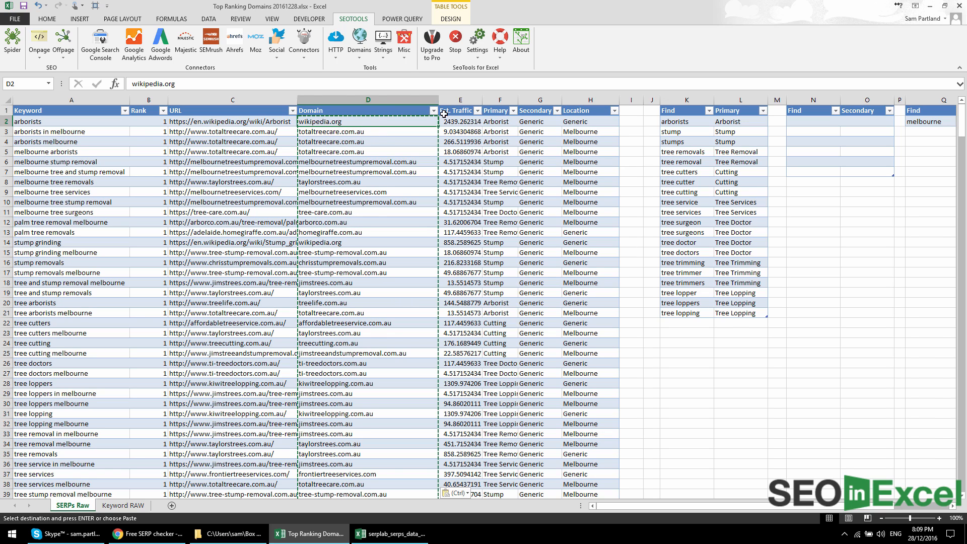
- Examine the Est. Traffic formula in E2 with its inputs: the rank, the search volumes on Keyword RAW and the Position/CTR table
click(454, 121)
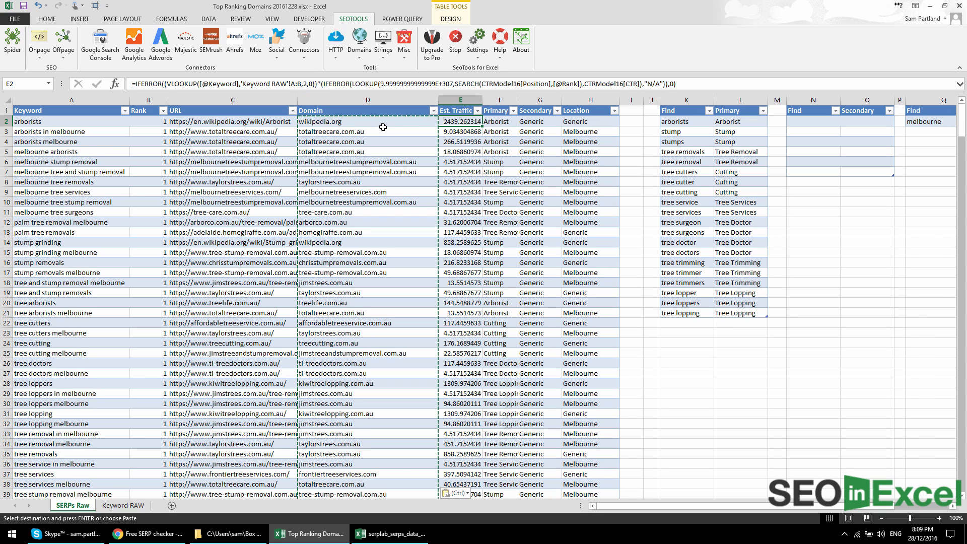
click(148, 123)
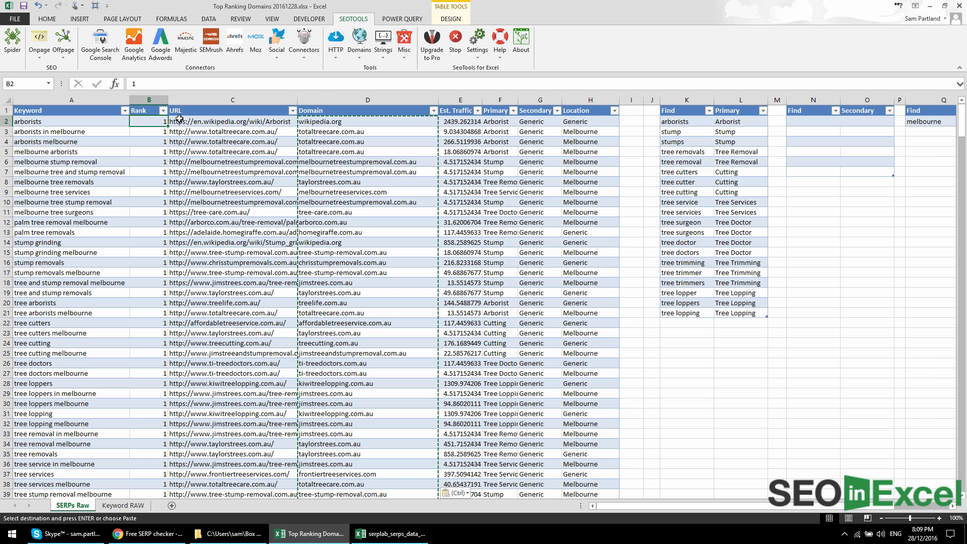
click(453, 126)
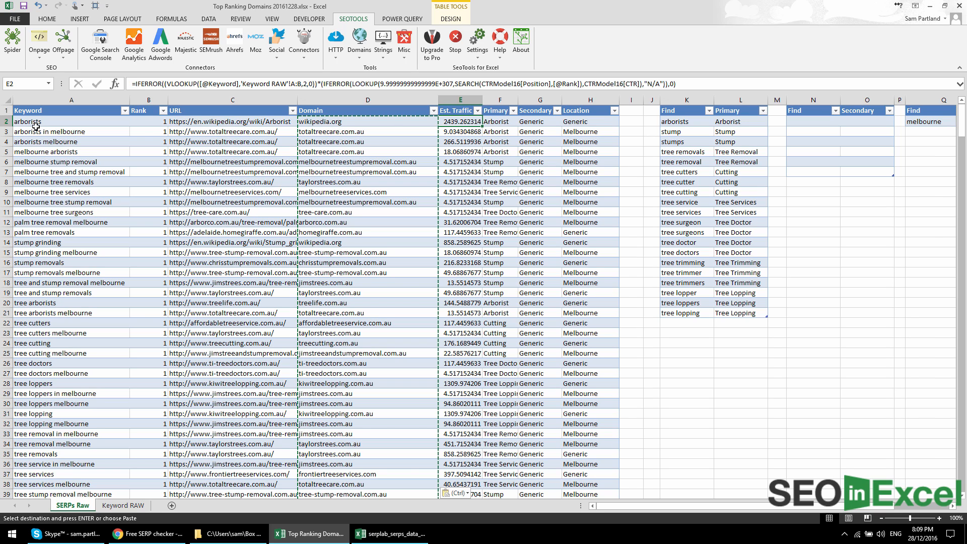
click(35, 126)
click(456, 122)
click(123, 505)
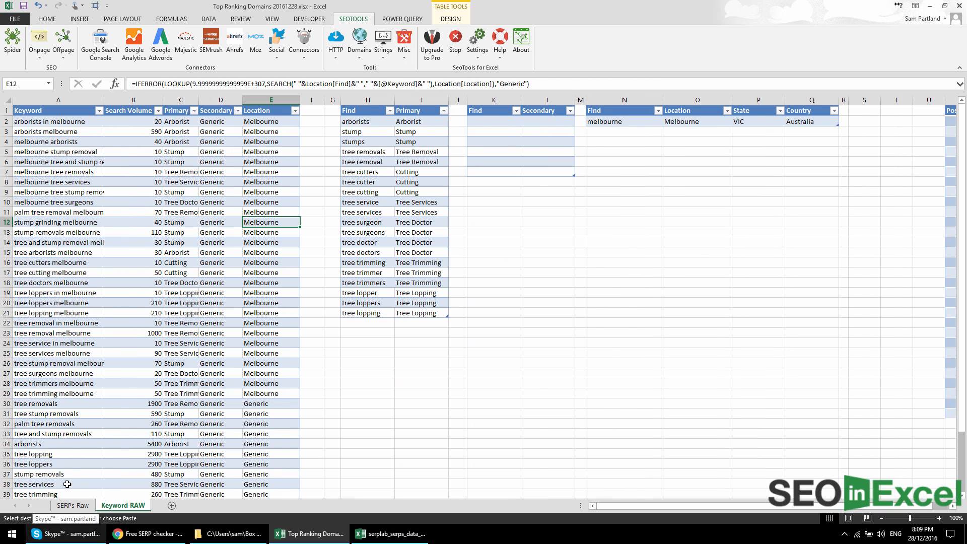
click(73, 505)
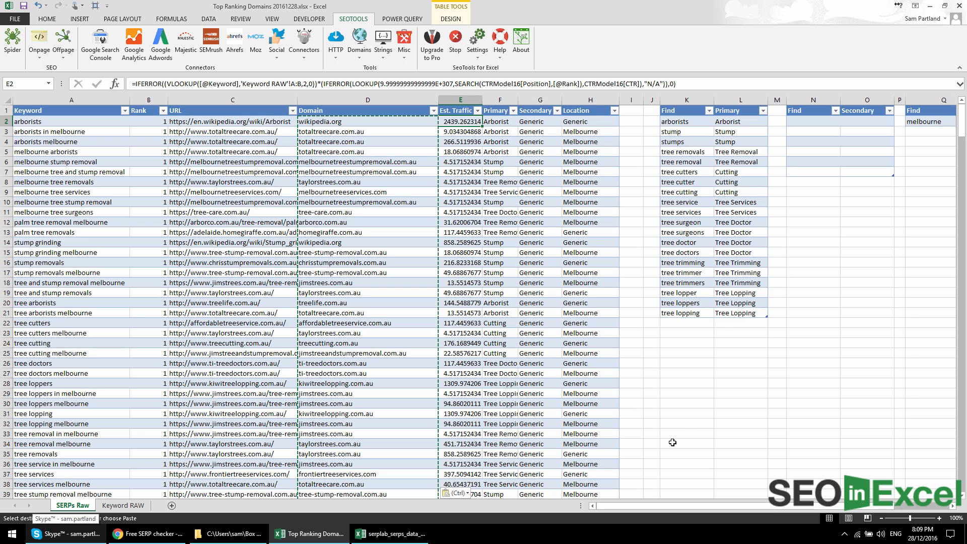
click(951, 507)
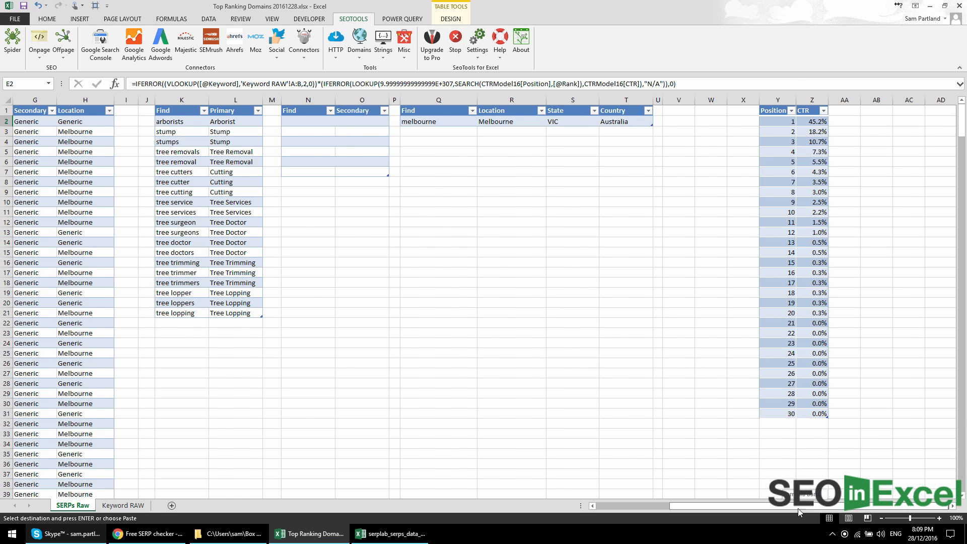
scroll(805, 508, left, 3)
click(219, 162)
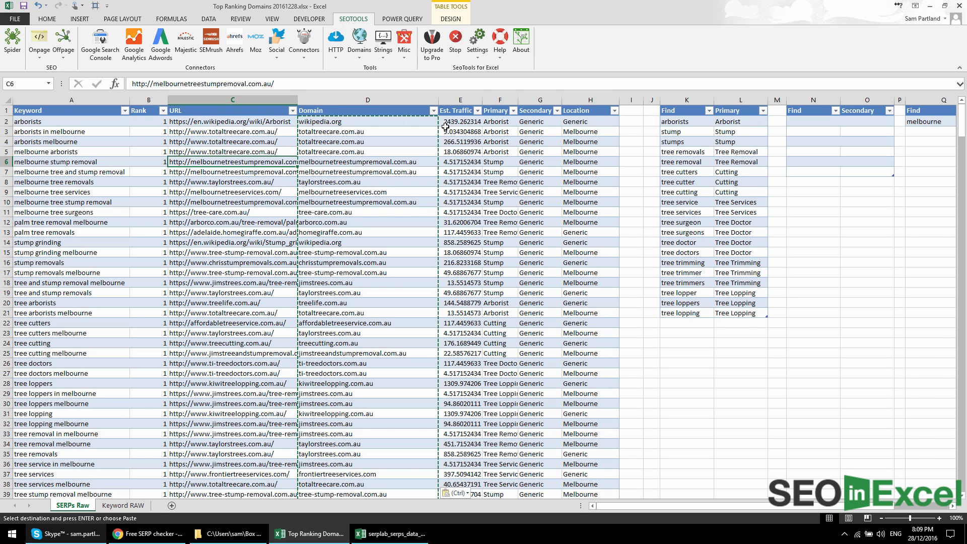
- Add a new worksheet, place it before SERPs Raw and rename it Top Domains
click(172, 506)
click(172, 507)
click(111, 505)
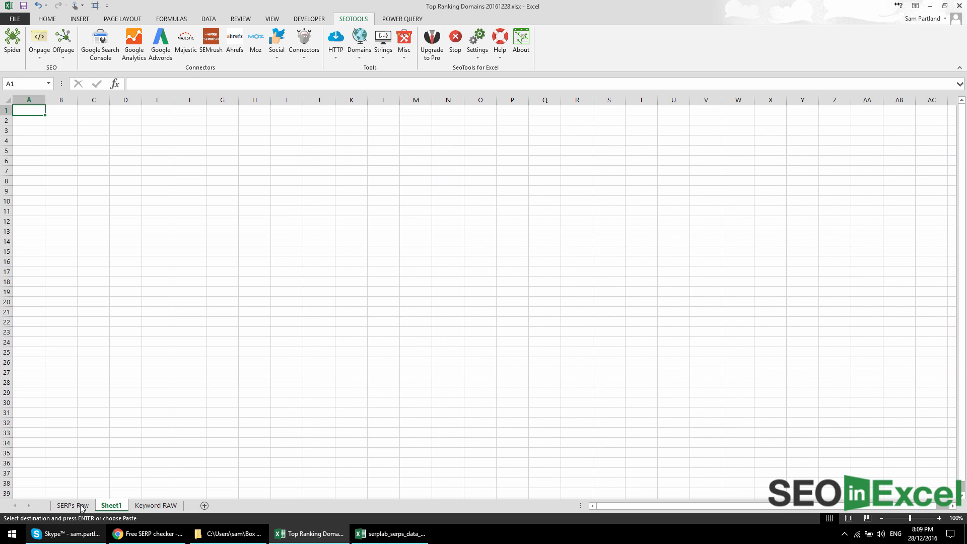
drag(81, 506, 60, 503)
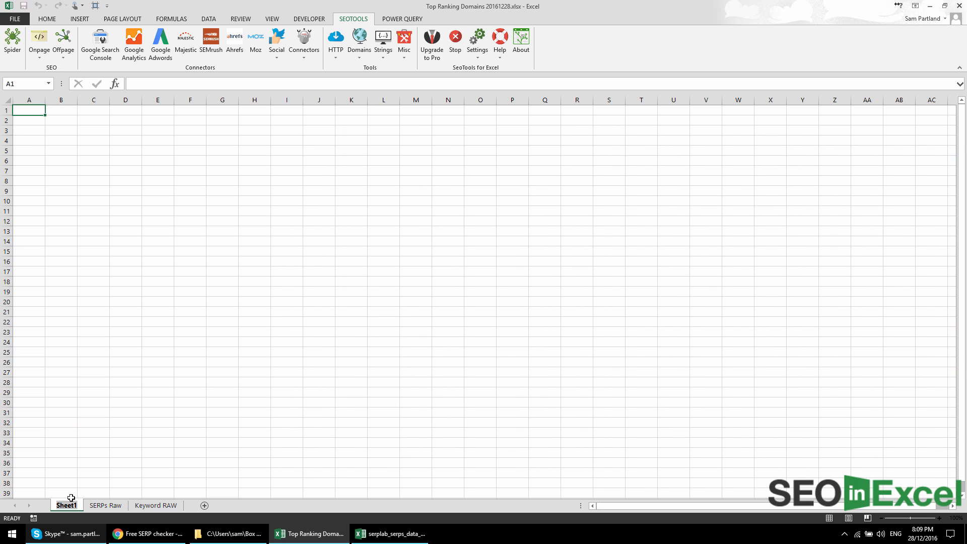
double_click(71, 499)
text(Top R)
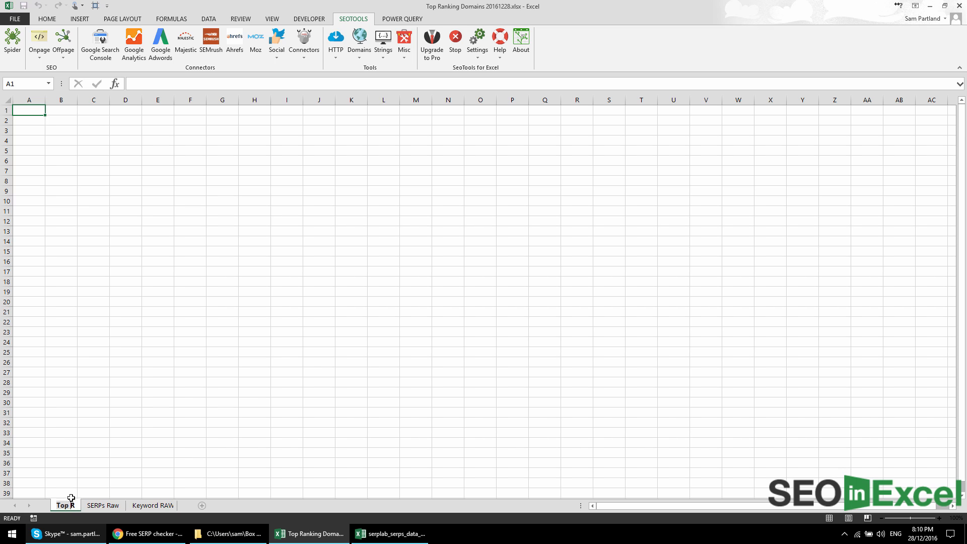
text(anking Domains)
key(Return)
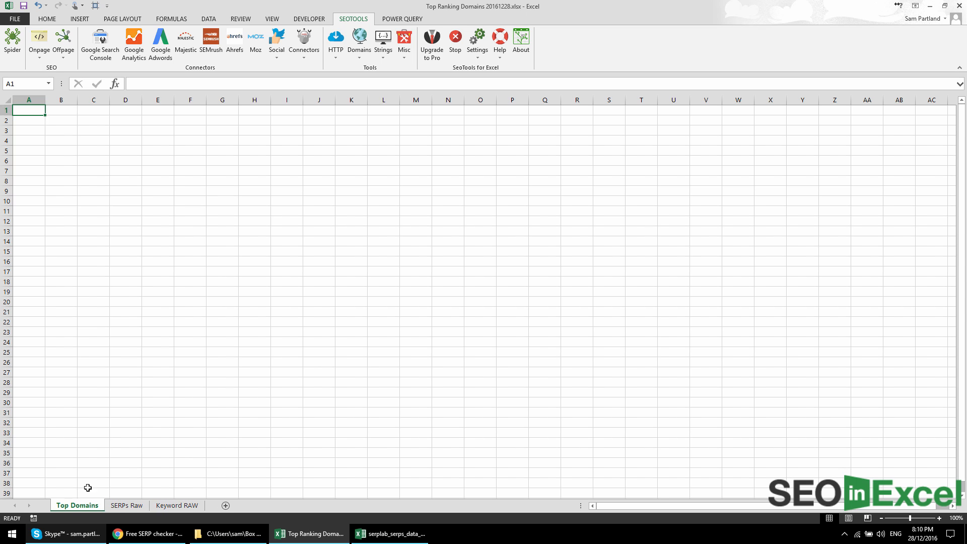
- Create a PivotTable from the SERPs Raw table RAW_12 on the existing Top Domains worksheet, starting at cell P5
click(133, 507)
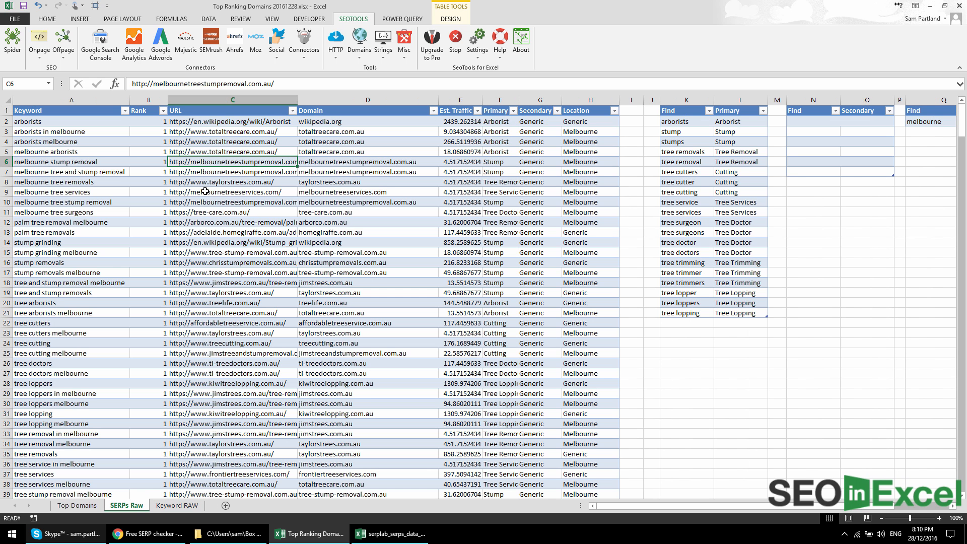
click(80, 19)
click(17, 42)
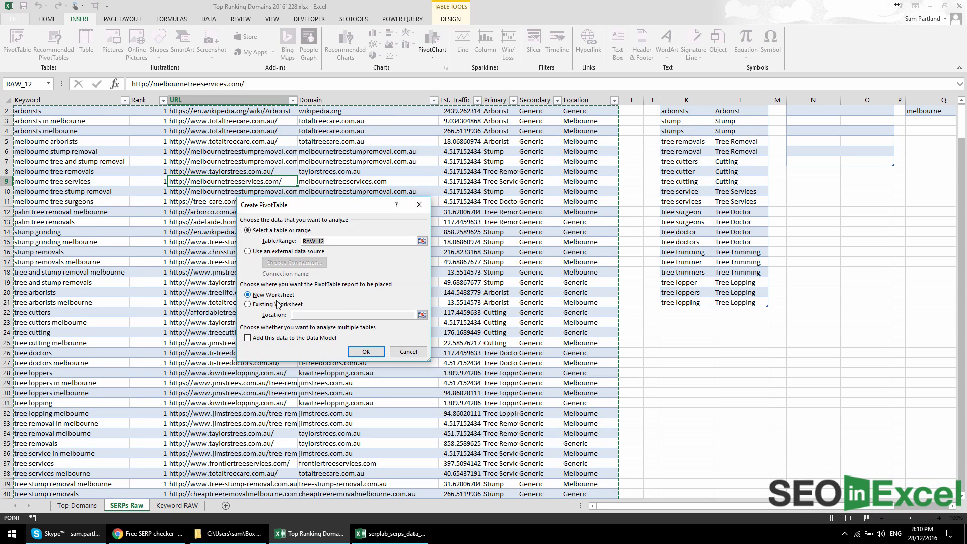
click(277, 304)
click(77, 505)
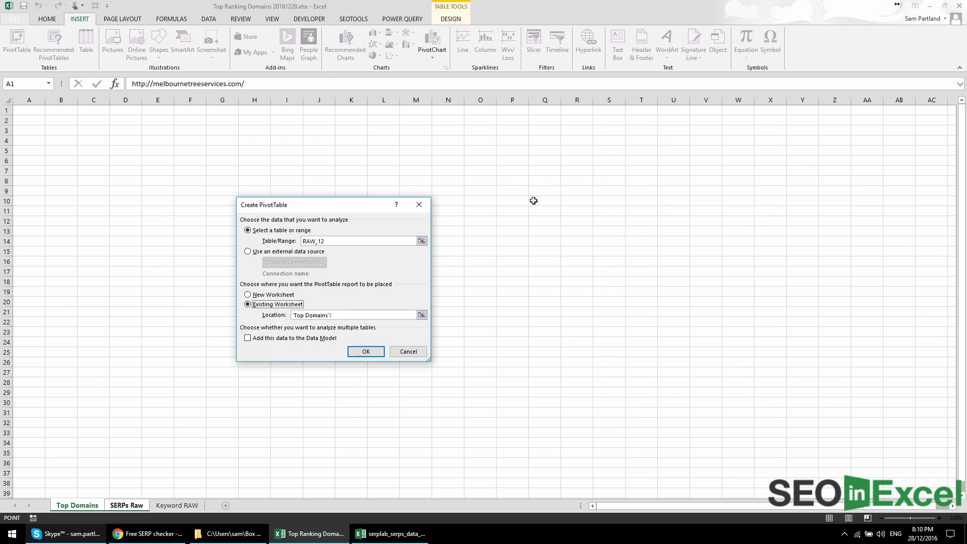
click(518, 155)
click(366, 351)
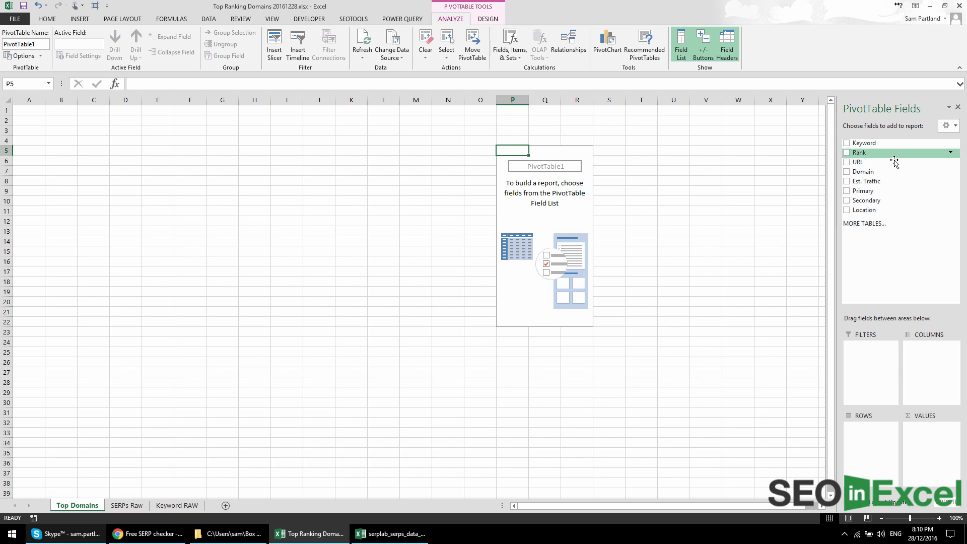
- Set Domain as the PivotTable's rows and Est. Traffic as its summed values, sorted from largest to smallest
drag(881, 180, 861, 460)
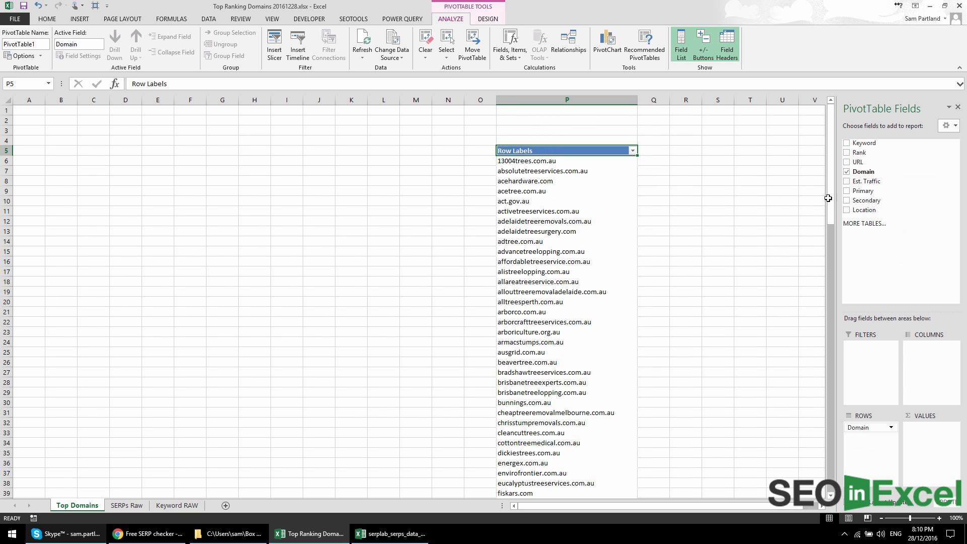
drag(871, 181, 936, 435)
mouse_move(676, 199)
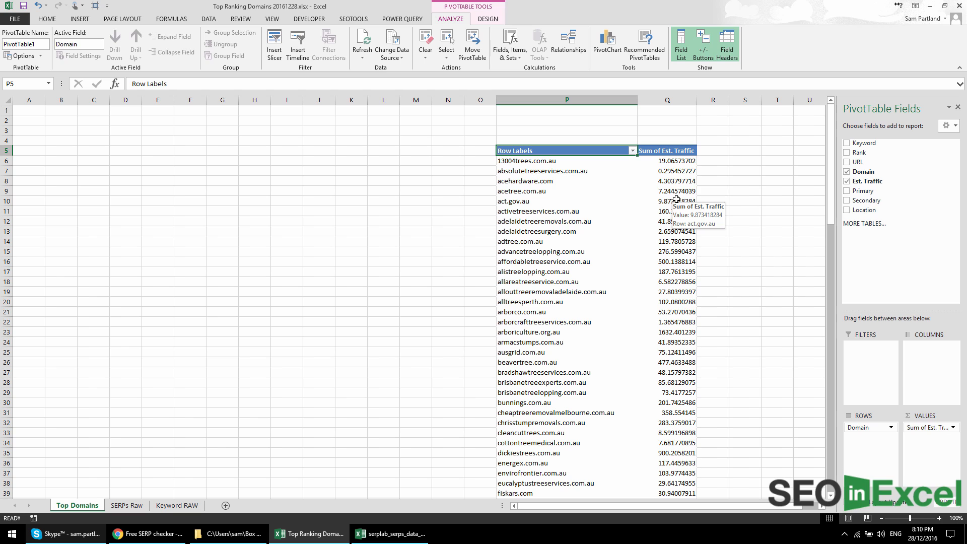
right_click(676, 198)
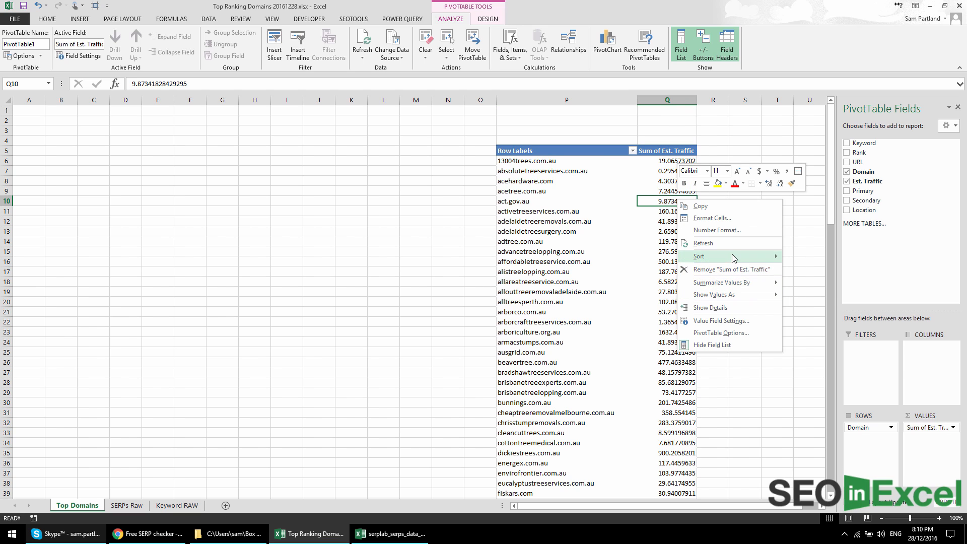
mouse_move(734, 258)
click(810, 271)
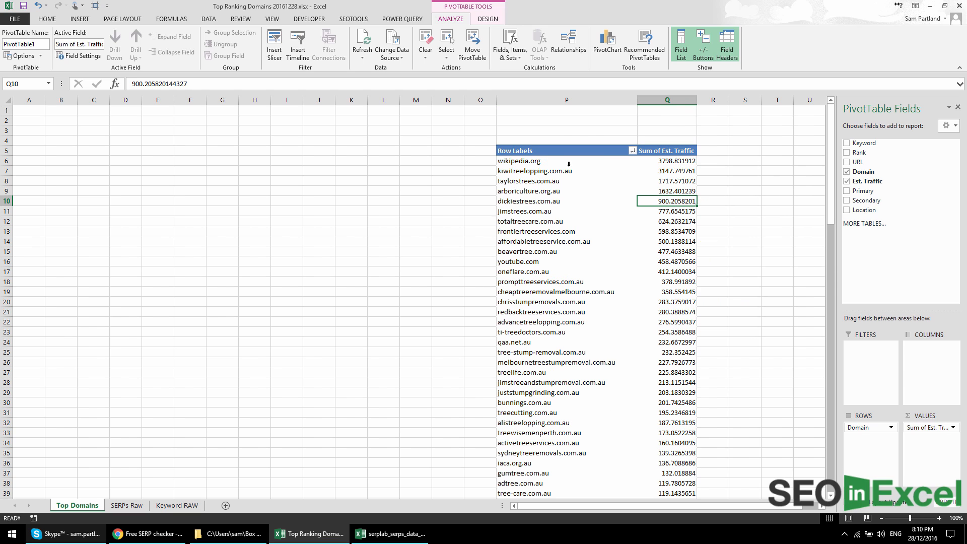
- Filter the PivotTable's domains to the top 25 items by Sum of Est. Traffic
click(632, 152)
mouse_move(586, 224)
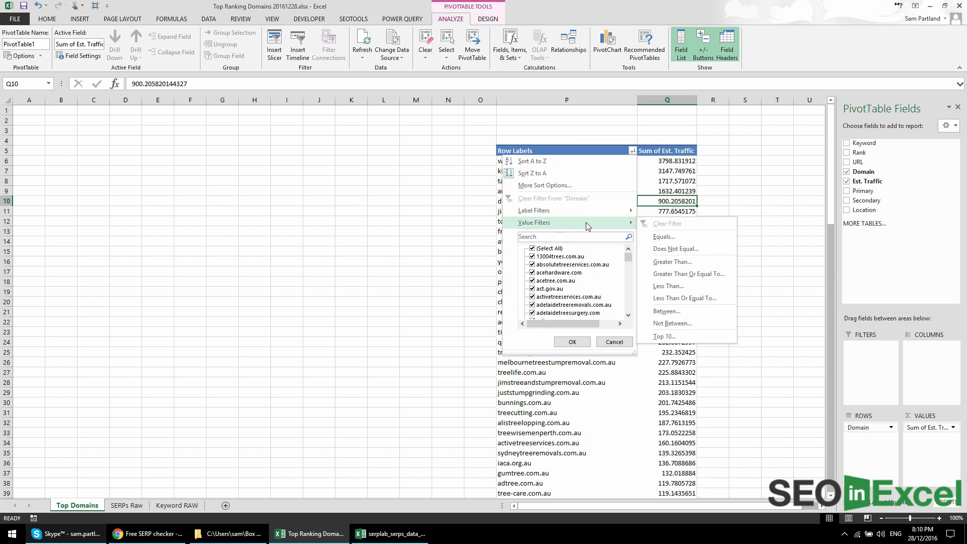
click(664, 336)
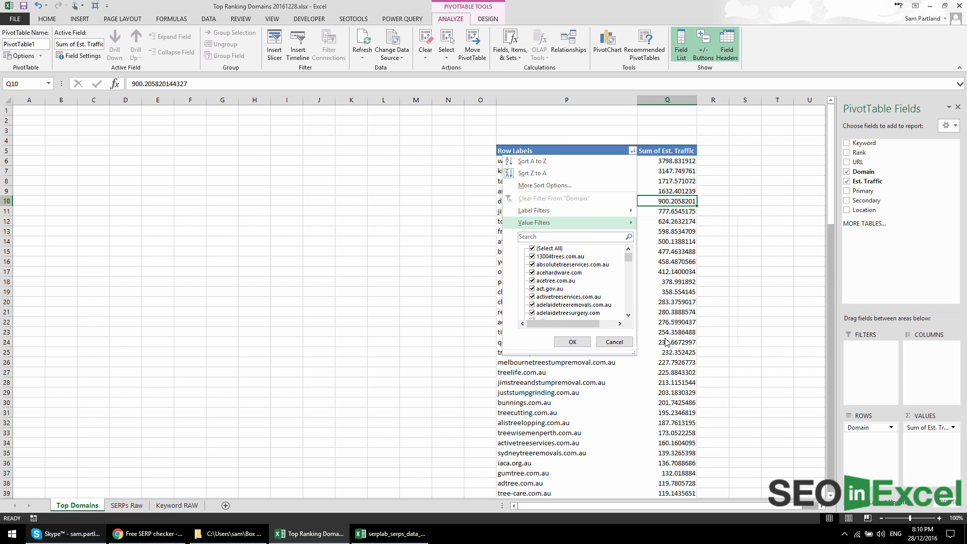
click(295, 283)
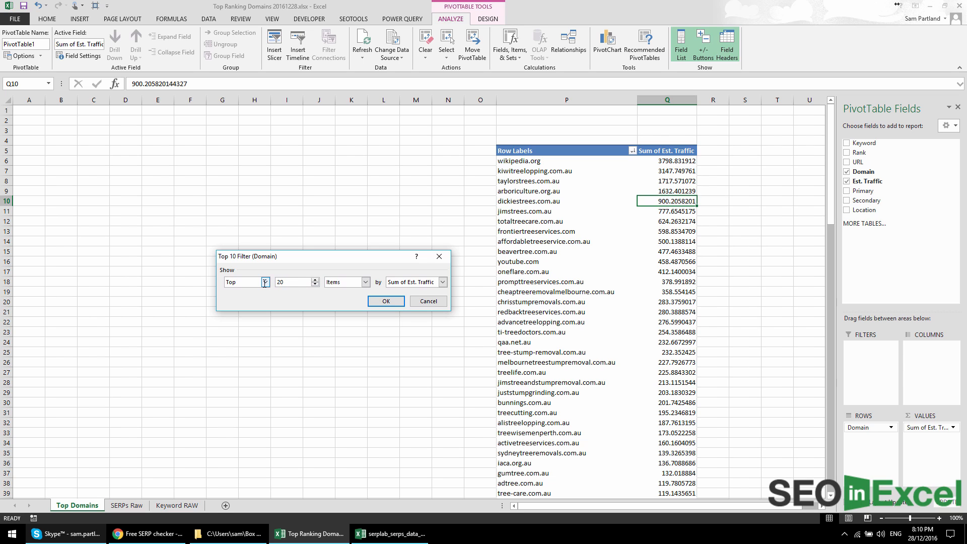
text(25)
click(386, 300)
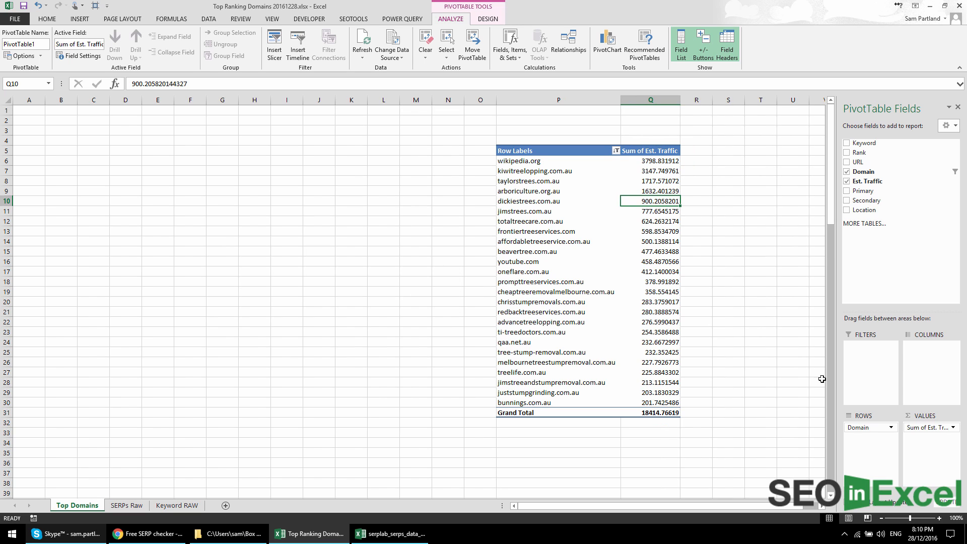
- Turn off autofitting of column widths on update and grand totals for rows in the PivotTable's options
right_click(591, 248)
click(627, 405)
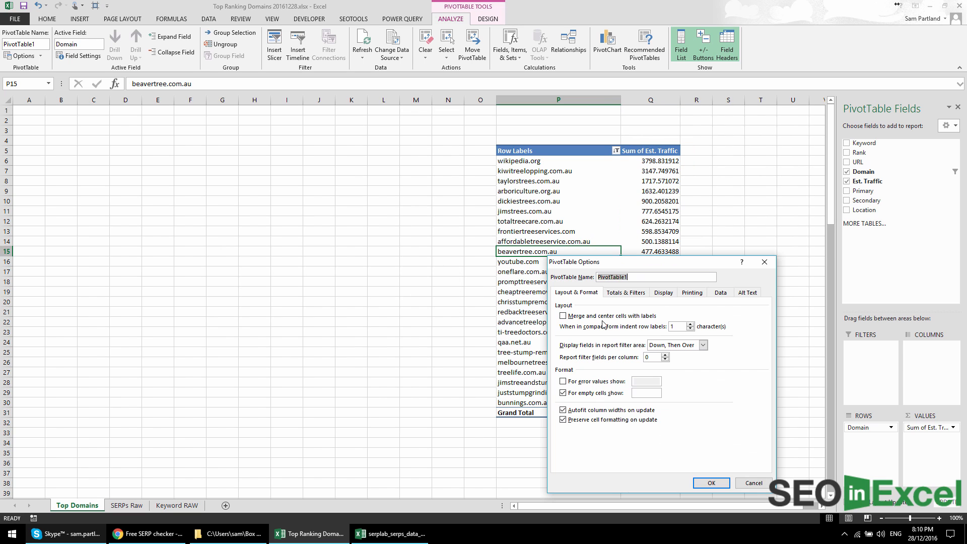
click(562, 410)
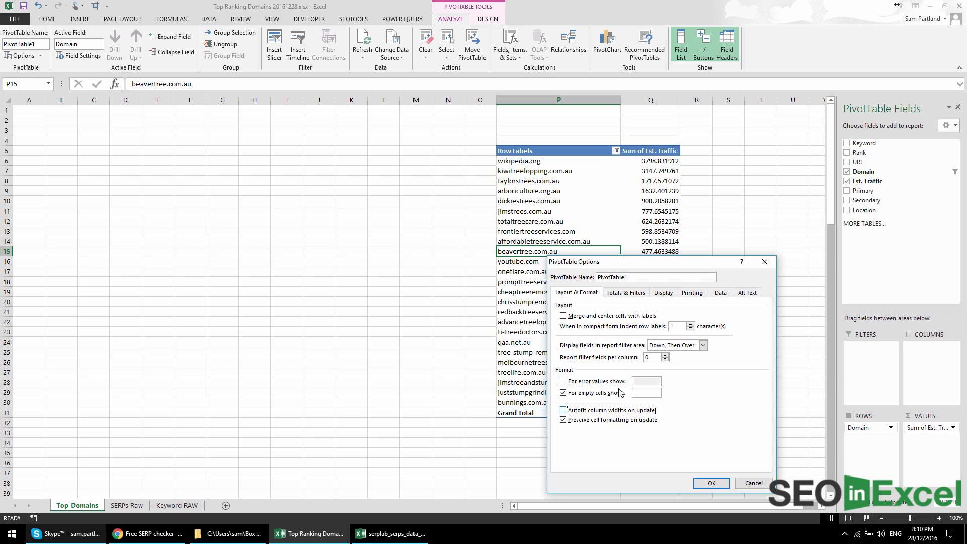
click(620, 292)
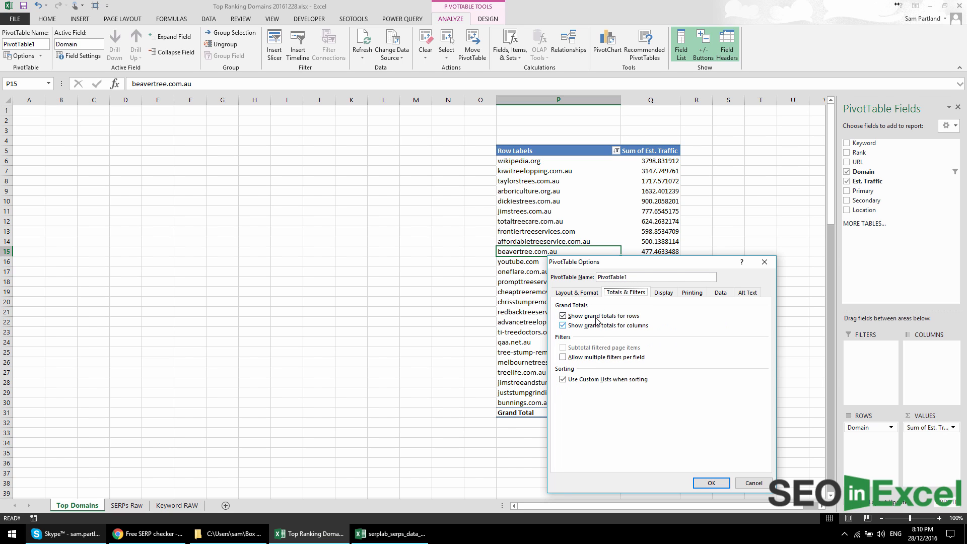
click(597, 316)
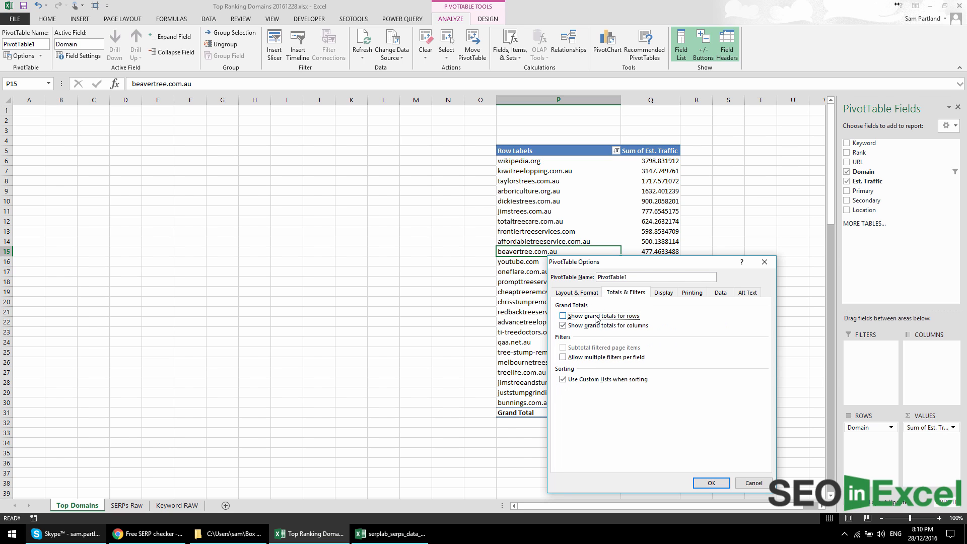
click(711, 483)
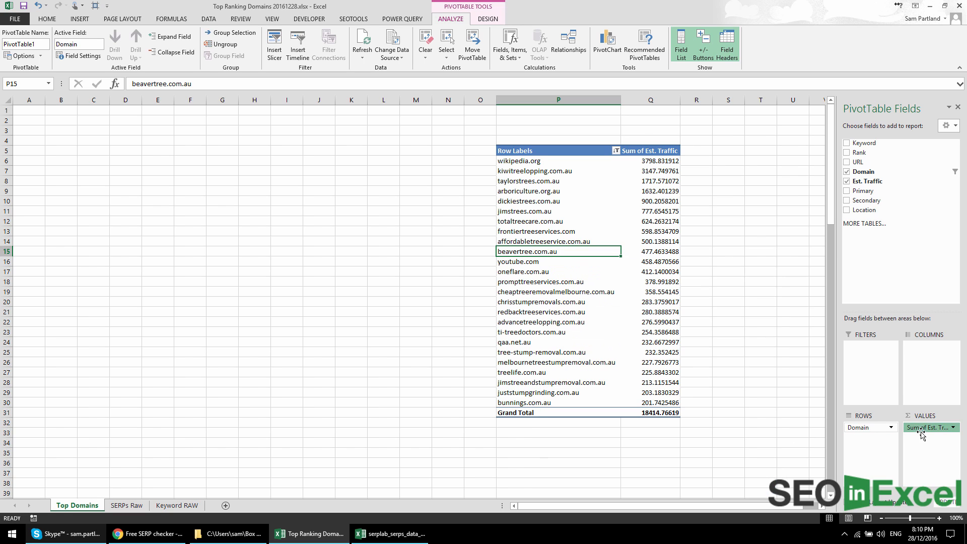
- Rename the PivotTable's value field to Est. Traffic and format it as a number with thousands separator and no decimals
click(919, 429)
click(906, 418)
click(306, 234)
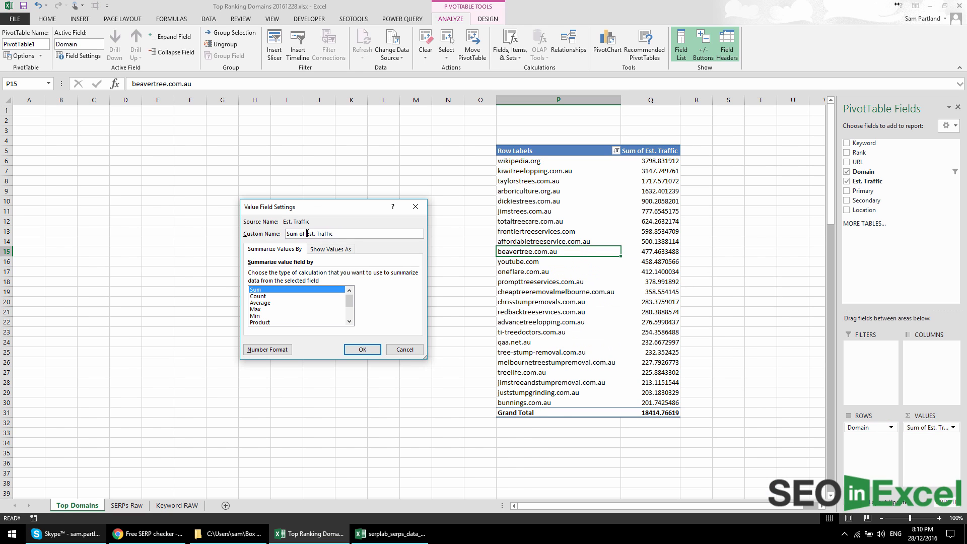
key(shift+Home)
key(Delete)
click(355, 234)
click(272, 349)
click(272, 350)
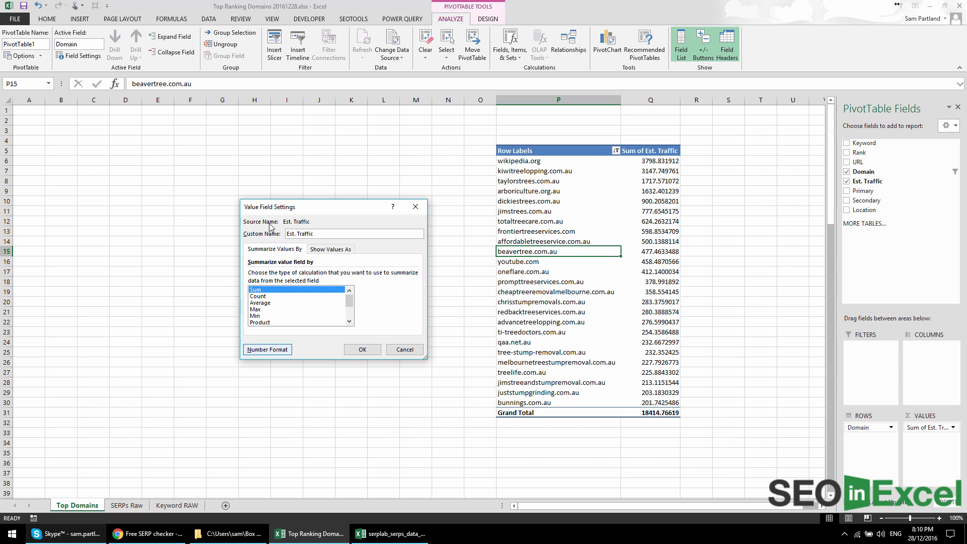
click(242, 216)
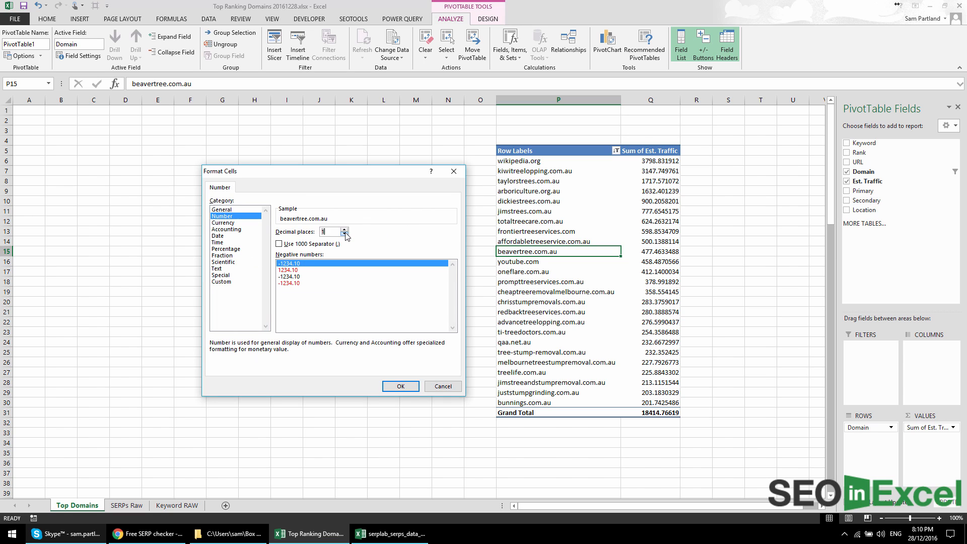
click(401, 385)
click(366, 350)
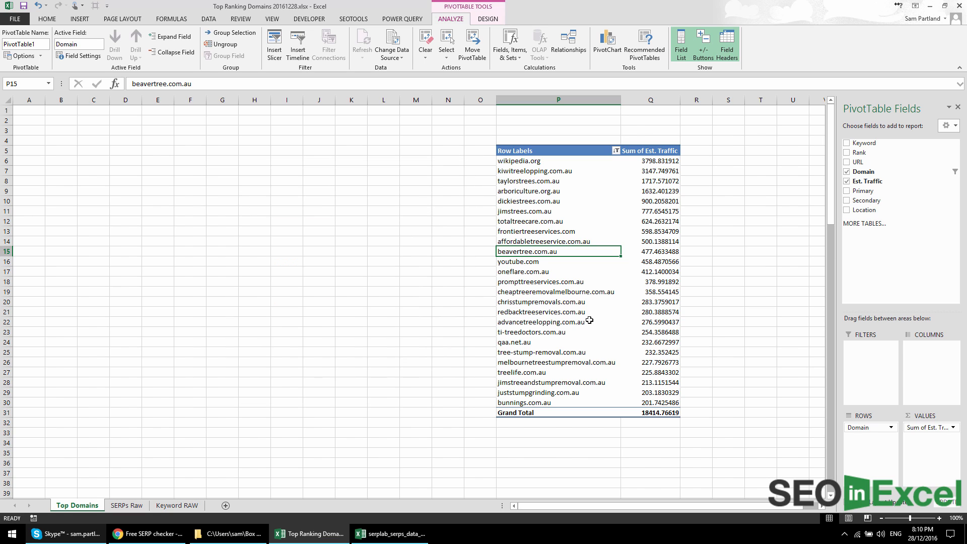
click(546, 183)
drag(540, 162, 574, 402)
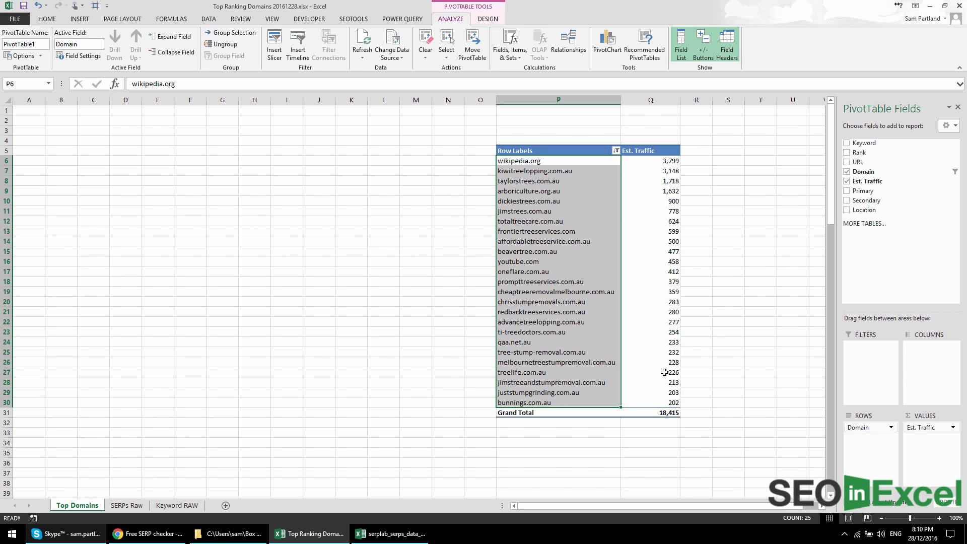
click(737, 308)
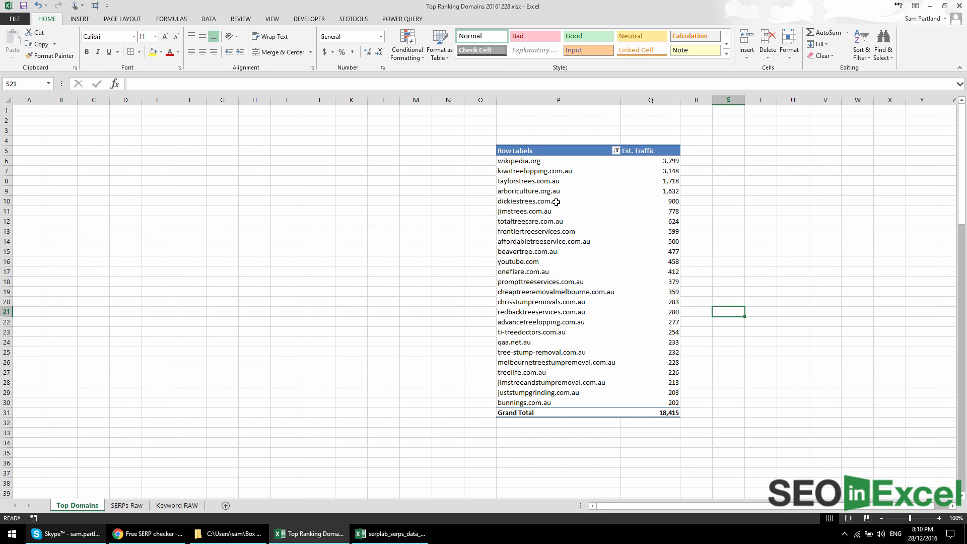
- Insert a 2-D clustered column PivotChart based on the top domains PivotTable
click(554, 191)
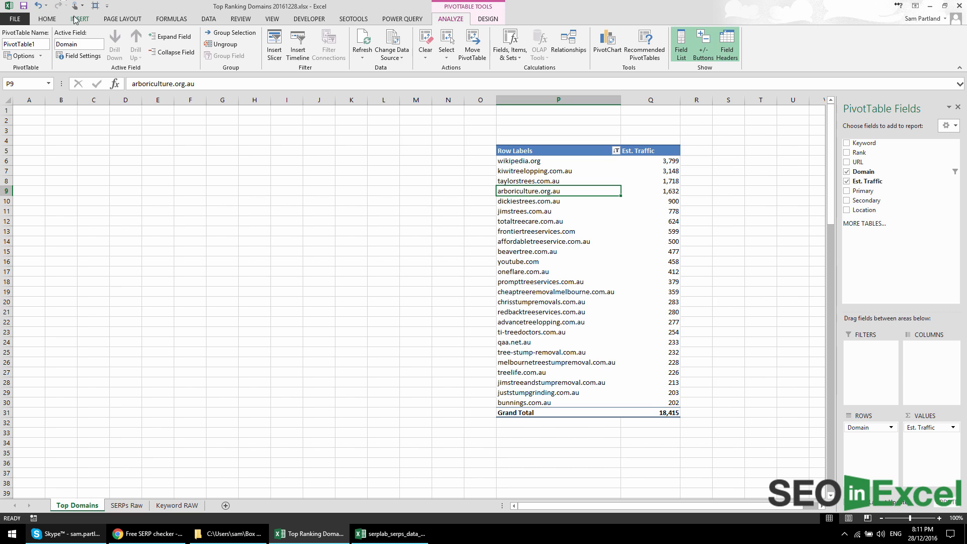
click(80, 19)
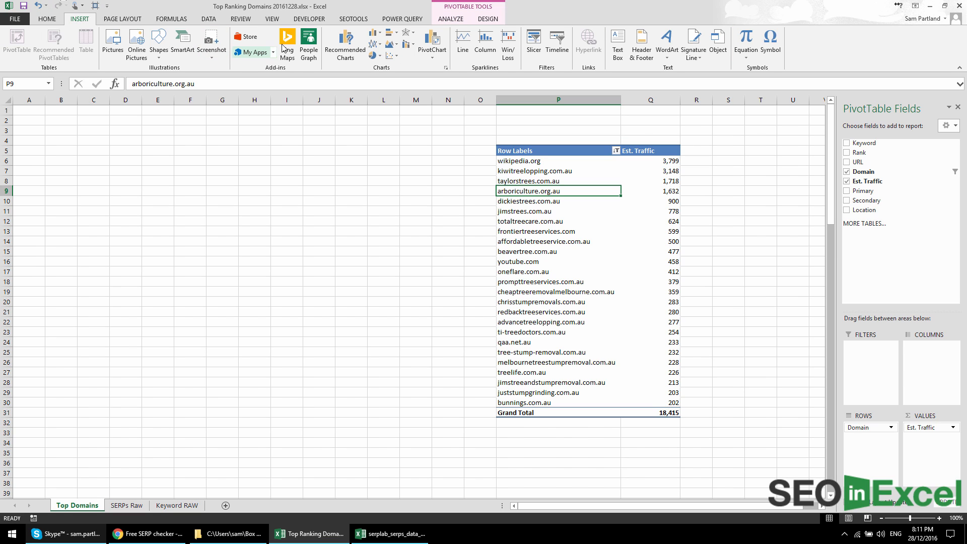
click(375, 33)
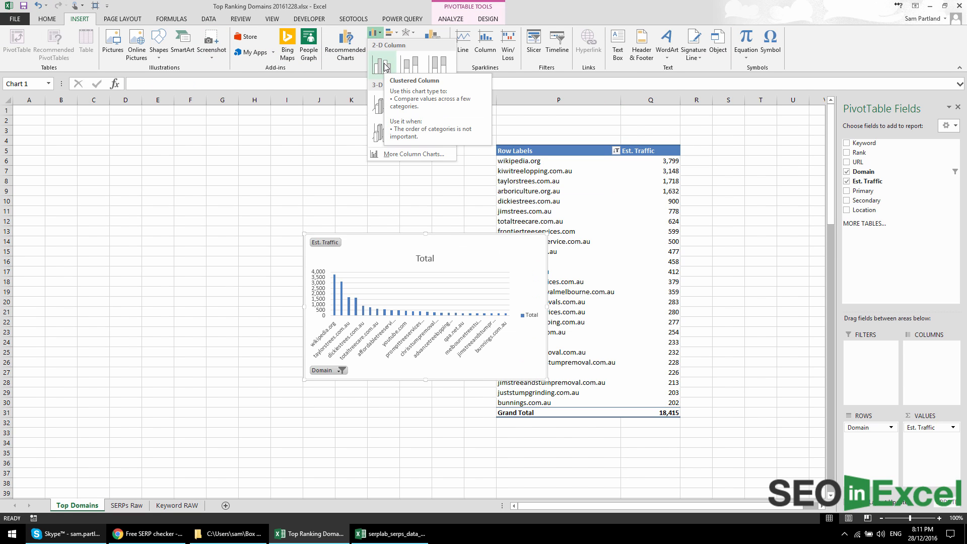
click(382, 64)
- Move the chart beside the PivotTable and enlarge it to cover about columns A to M, rows 6 to 26
drag(405, 235, 140, 178)
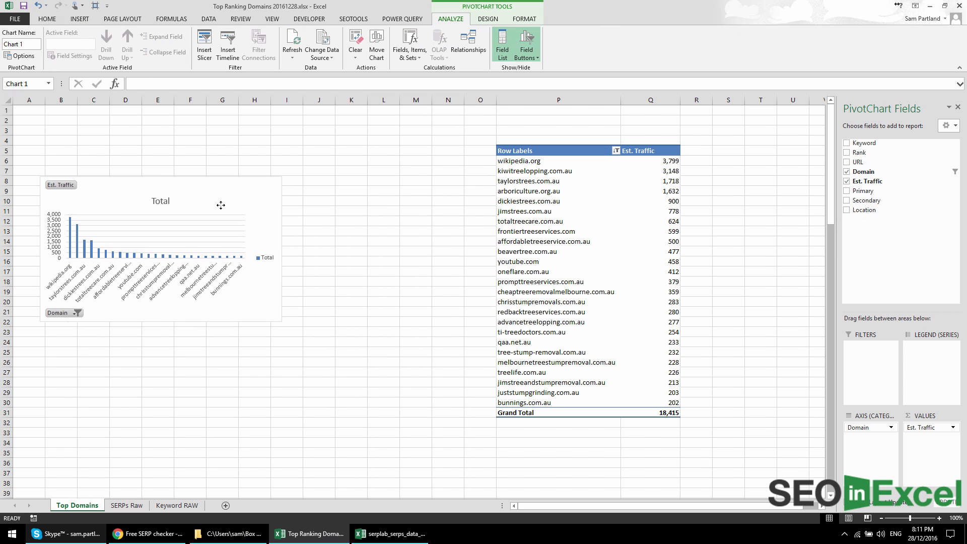
drag(297, 324, 448, 386)
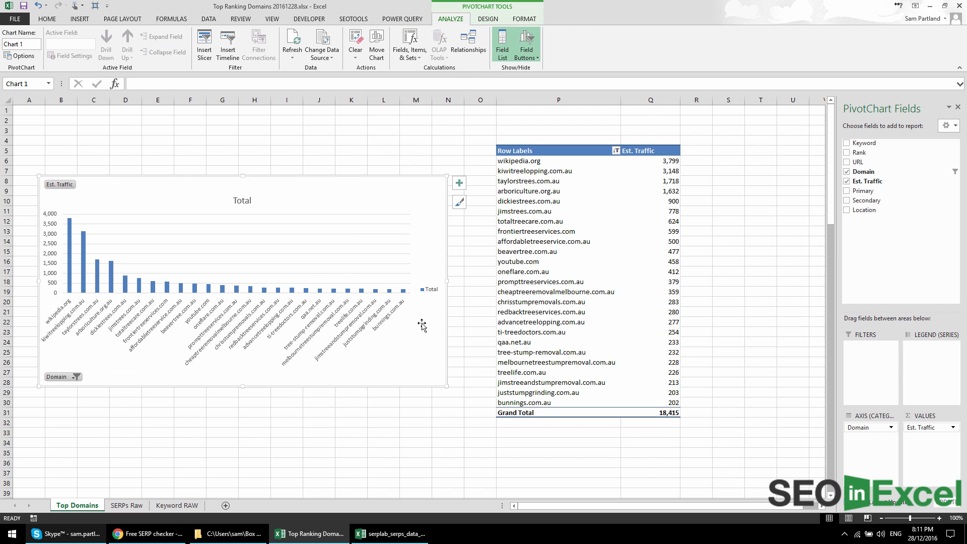
drag(295, 189, 272, 164)
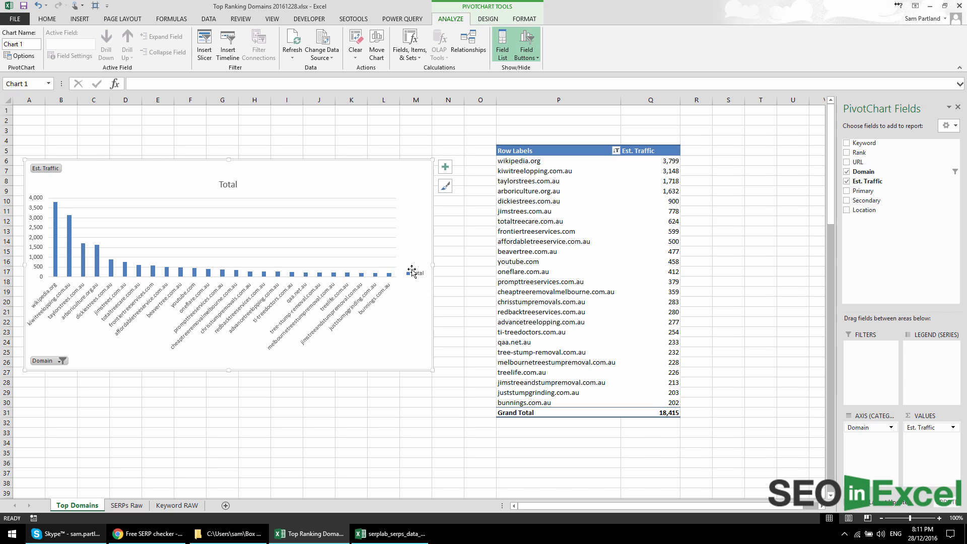
- Hide the Domain axis field button and the Est. Traffic value field button on the chart
right_click(50, 362)
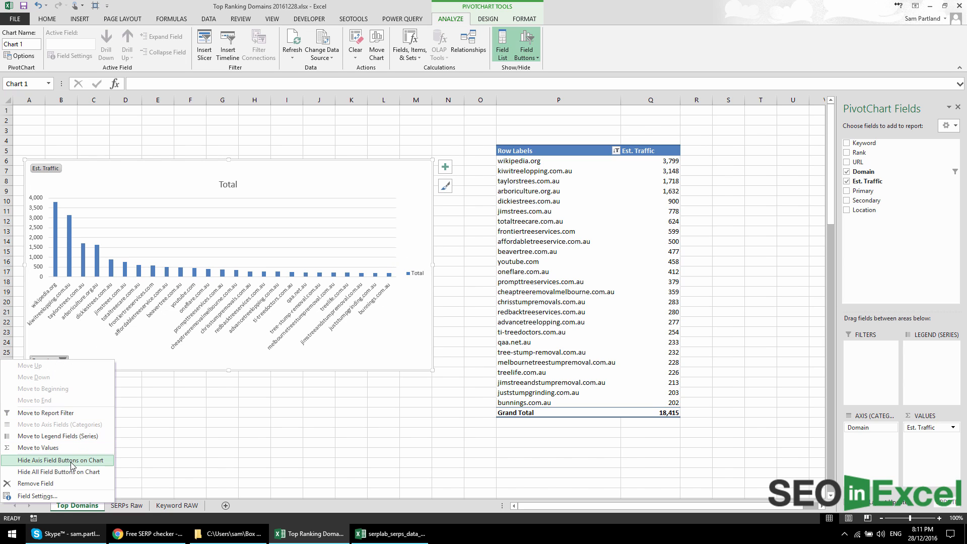
click(70, 459)
right_click(45, 174)
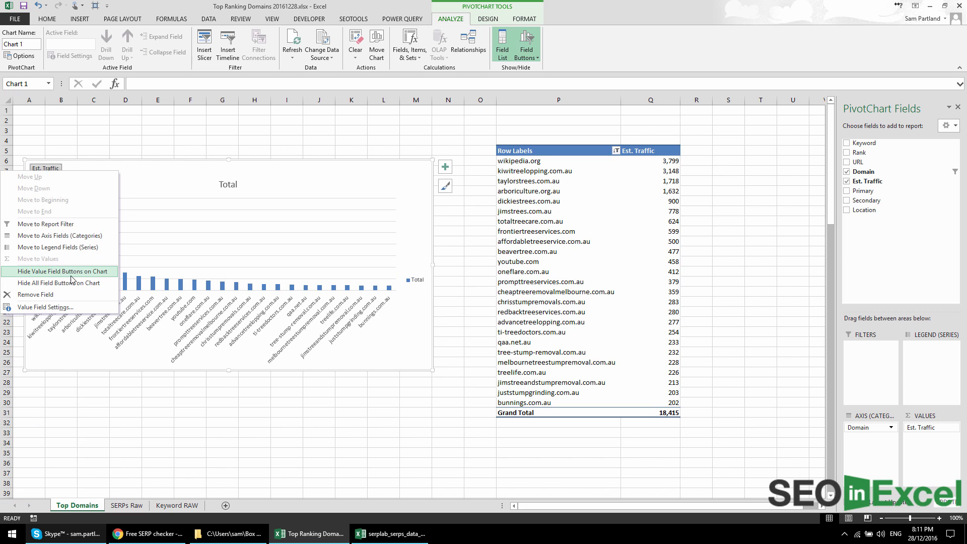
click(60, 282)
- Delete the chart's legend and its Total title
right_click(412, 275)
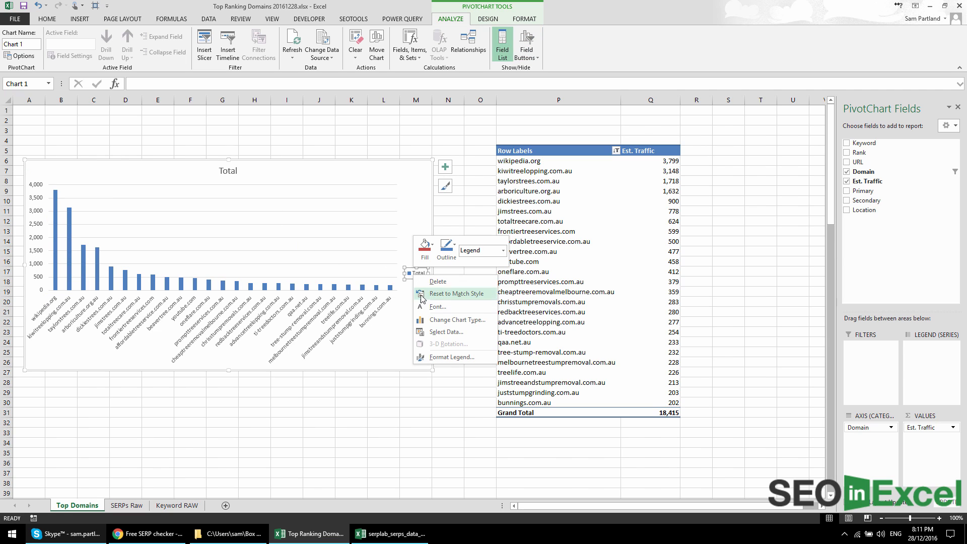
click(409, 276)
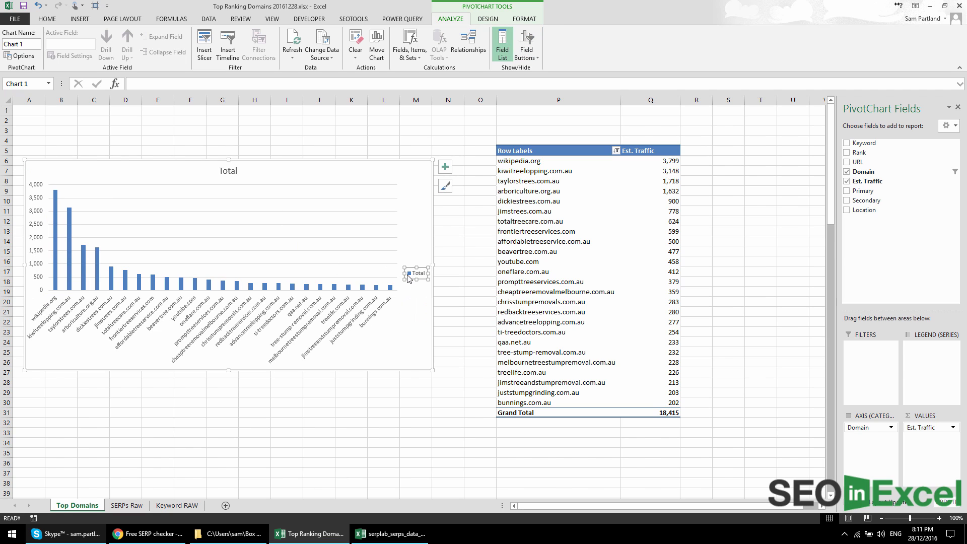
key(Delete)
click(229, 171)
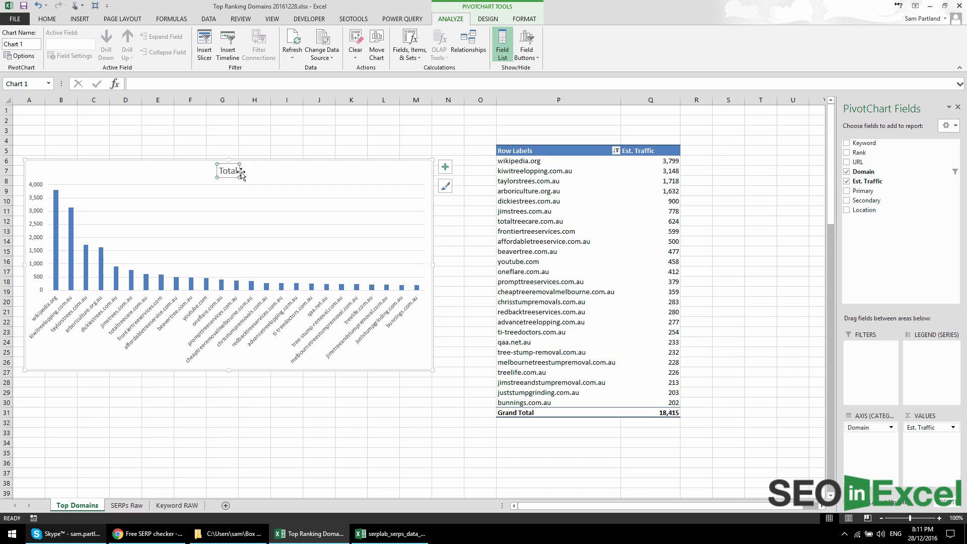
key(Delete)
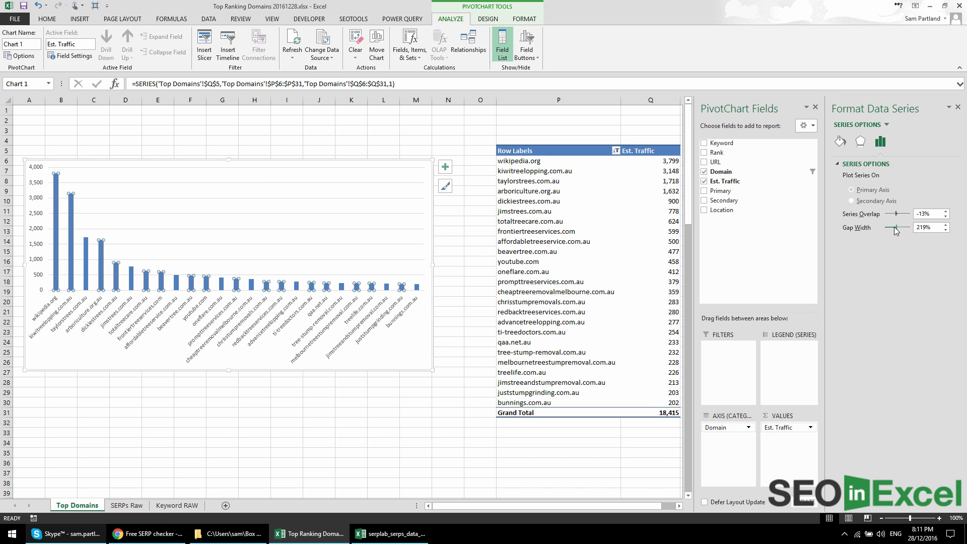
- Set the chart columns' gap width to 67% and move the chart to cover about columns B to M, rows 7 to 27
drag(896, 227, 887, 230)
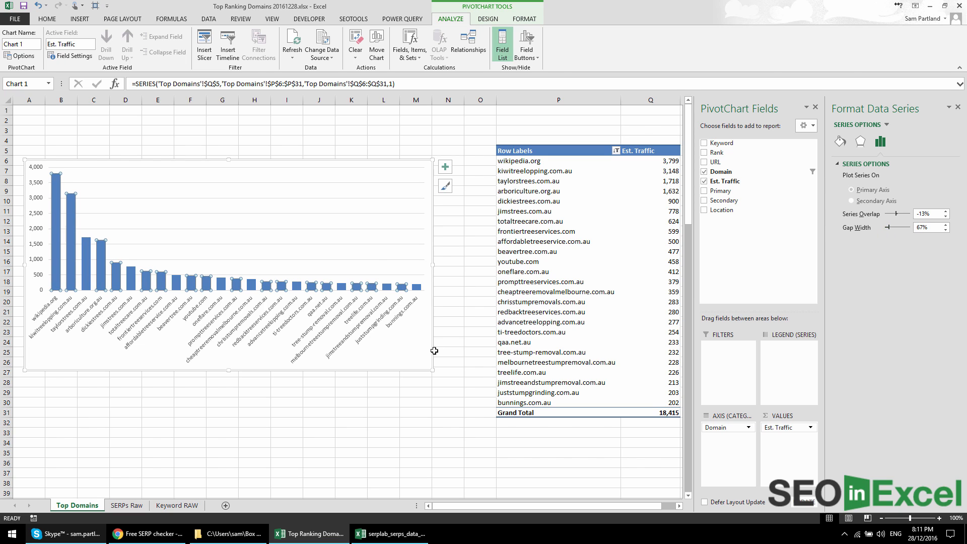
click(416, 392)
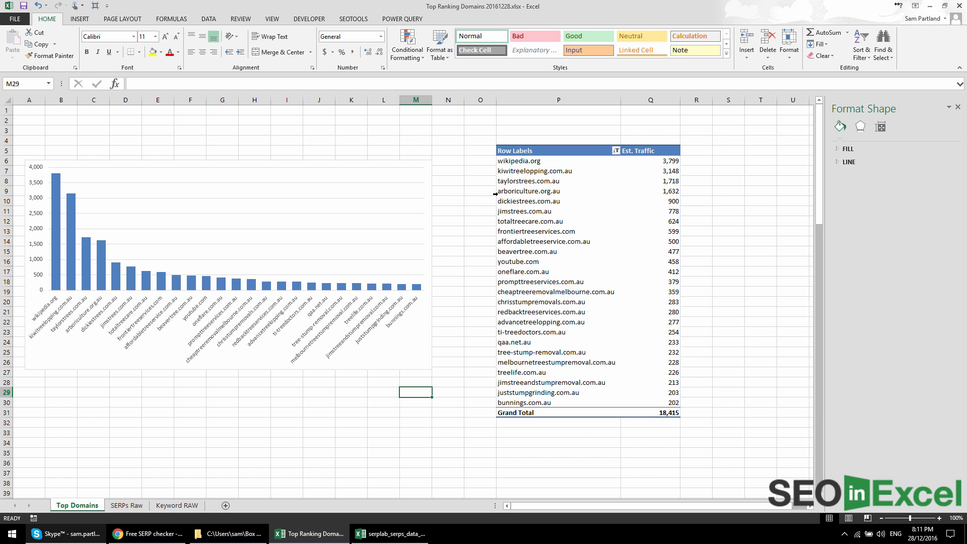
drag(372, 161, 388, 174)
click(384, 147)
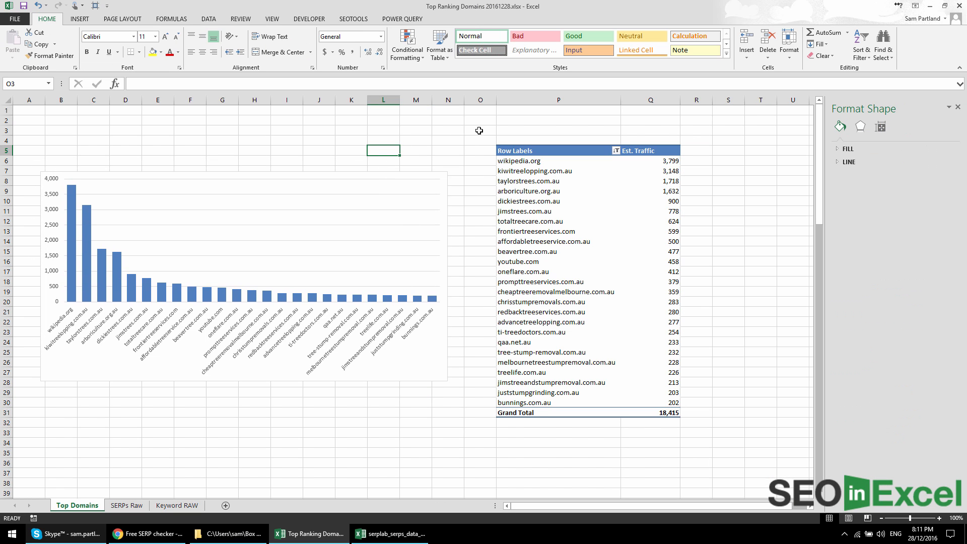
click(479, 130)
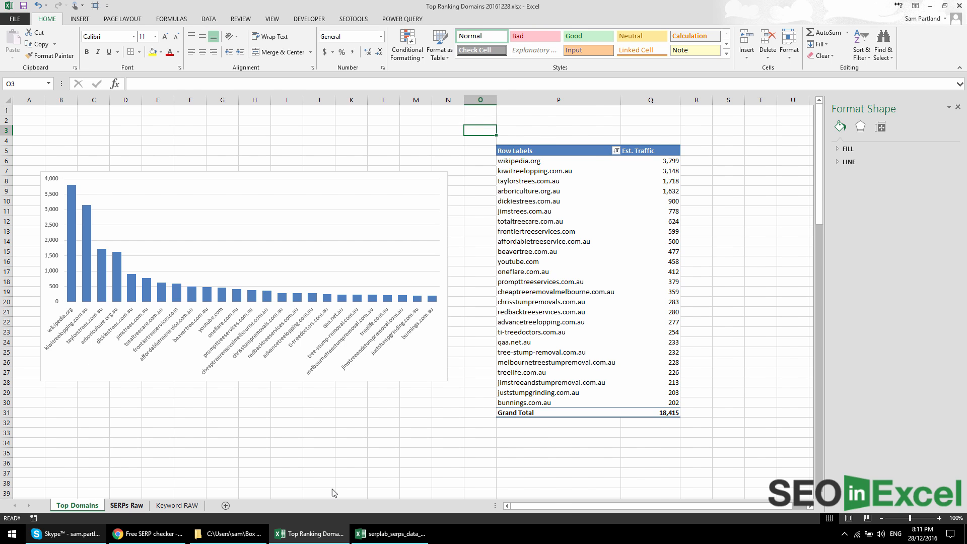
- Review the Position and CTR lookup table on the SERPs Raw sheet and return to the Top Domains sheet
click(127, 505)
drag(563, 505, 675, 496)
scroll(730, 201, up, 1)
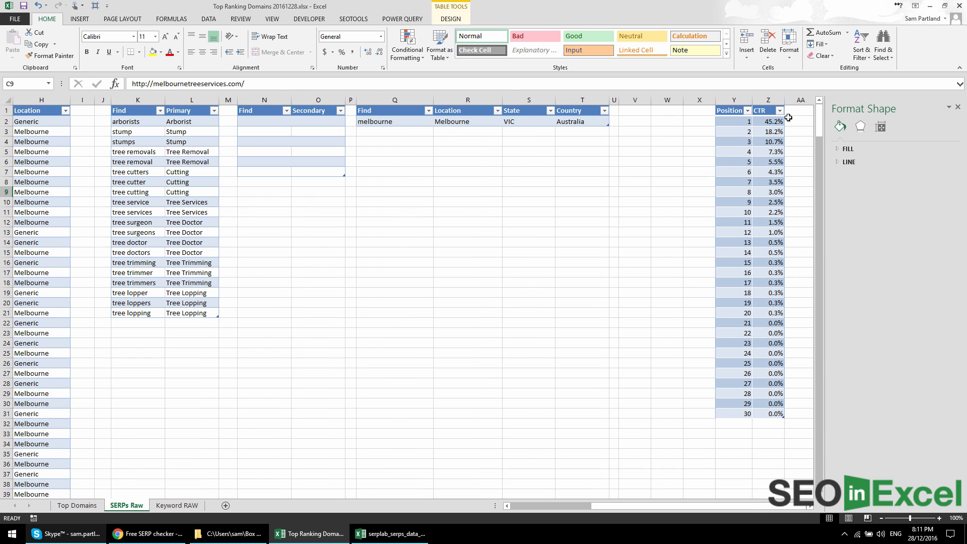
click(774, 131)
key(Up)
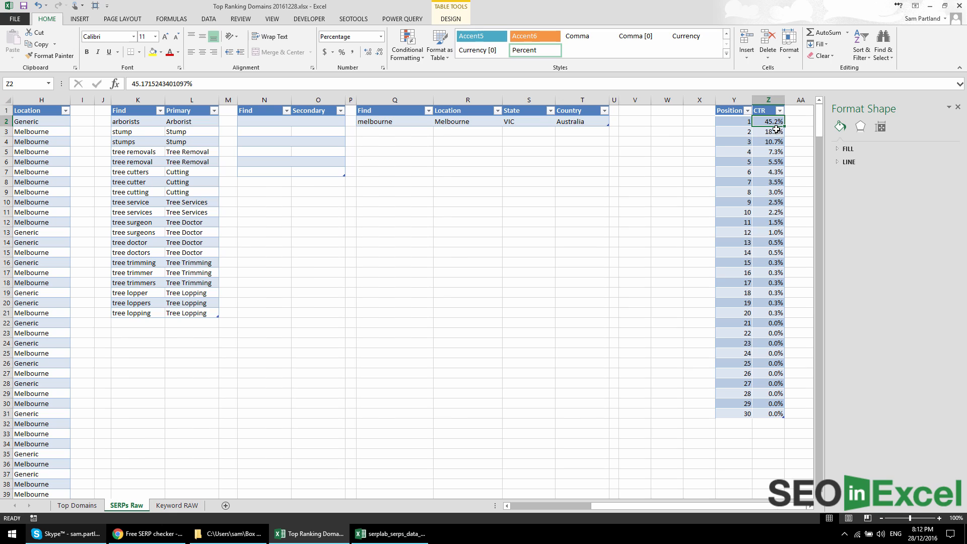
click(777, 133)
click(791, 134)
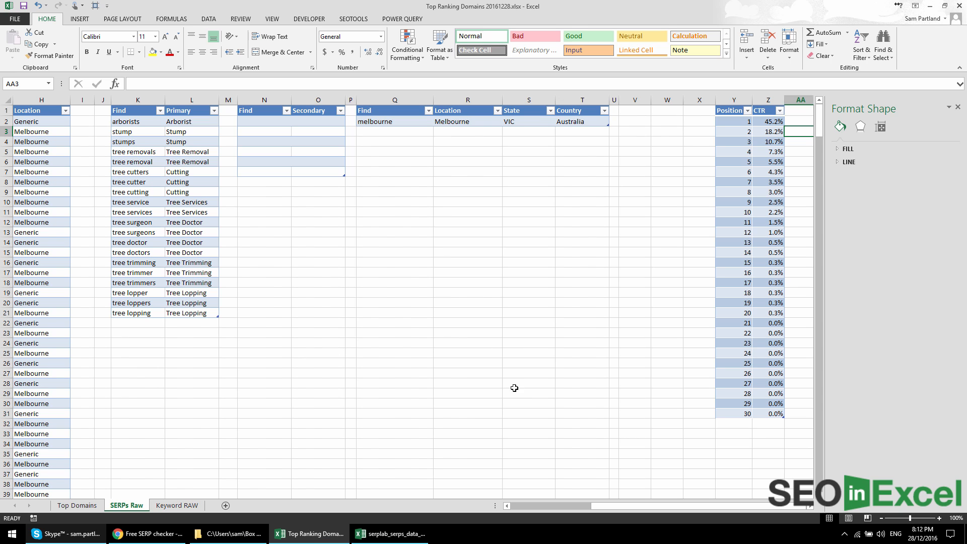
drag(549, 506, 258, 498)
click(67, 505)
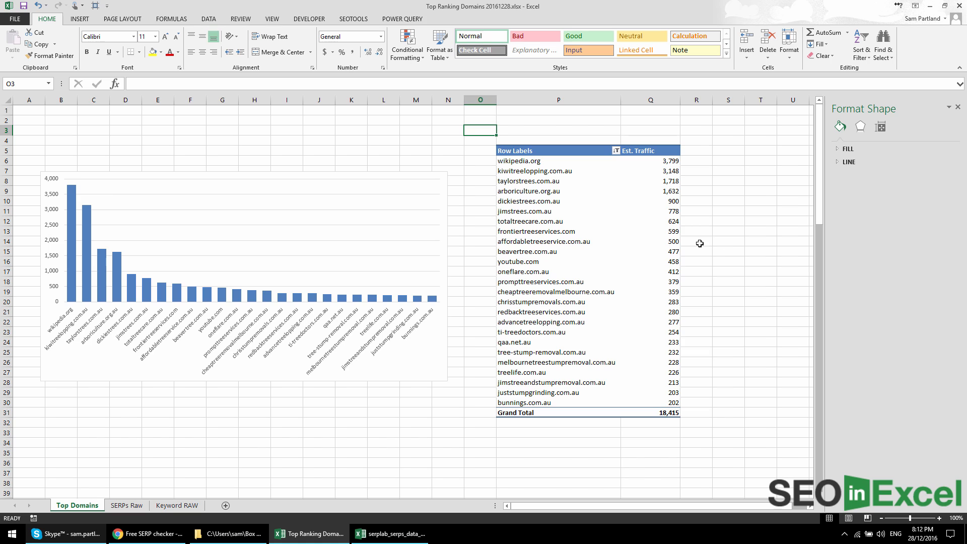
- Insert slicers for the Primary and Location fields of the top domains PivotTable
click(571, 195)
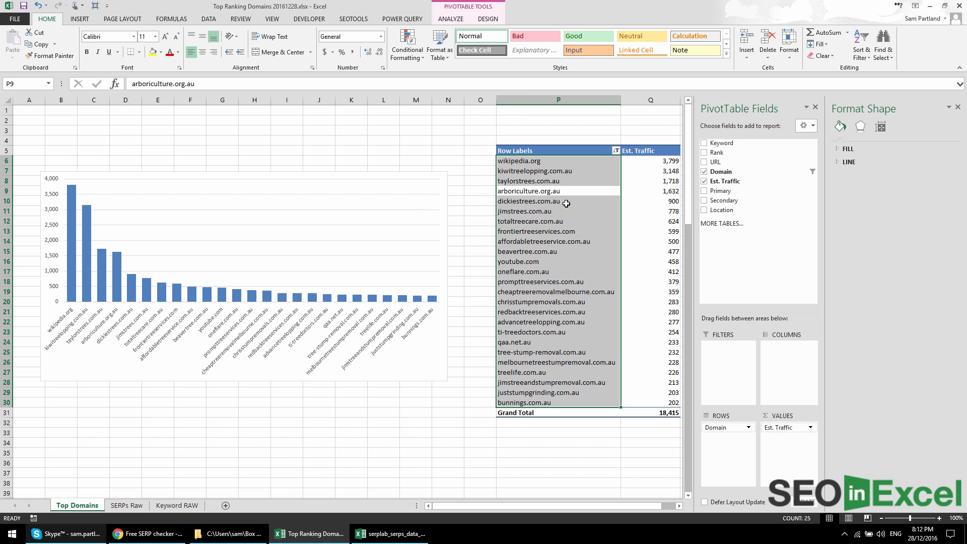
click(573, 210)
click(561, 202)
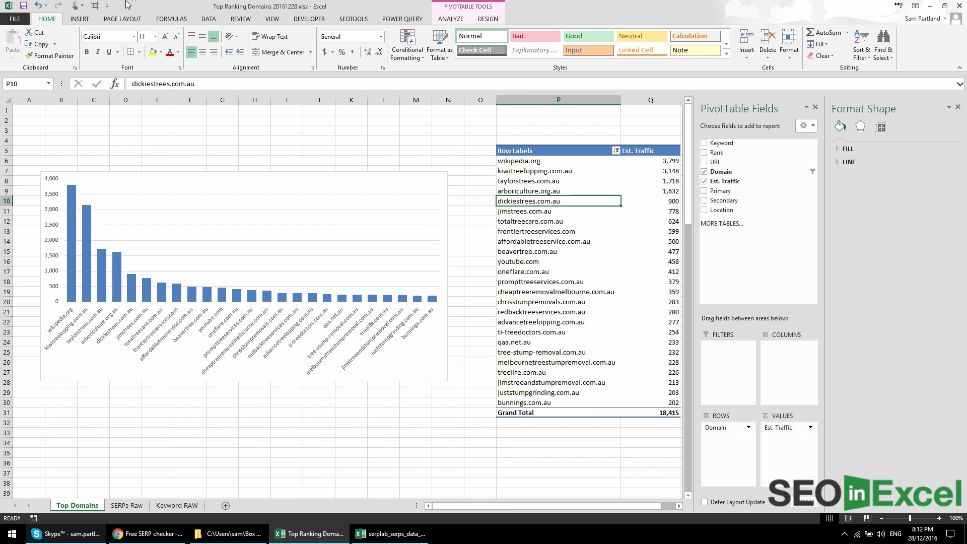
click(80, 19)
click(533, 41)
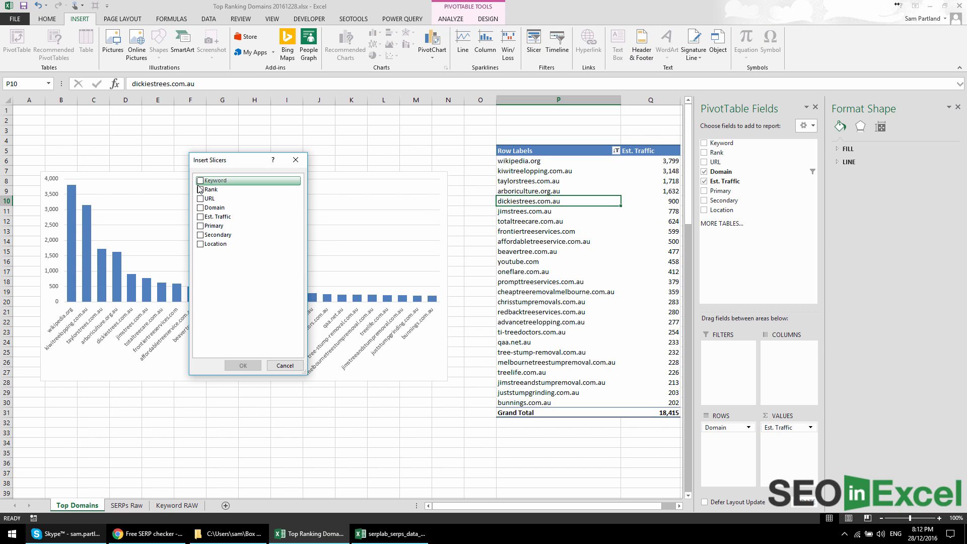
click(201, 226)
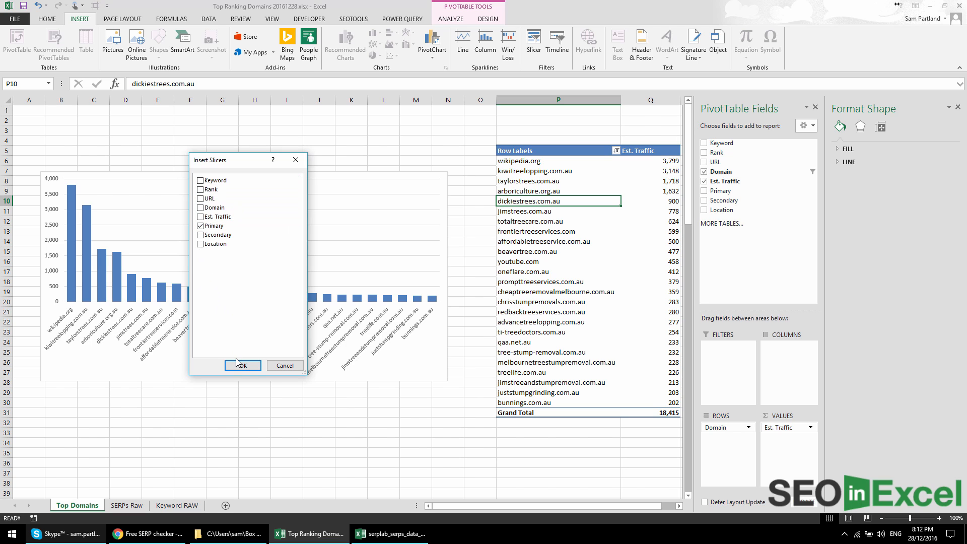
click(201, 244)
click(254, 365)
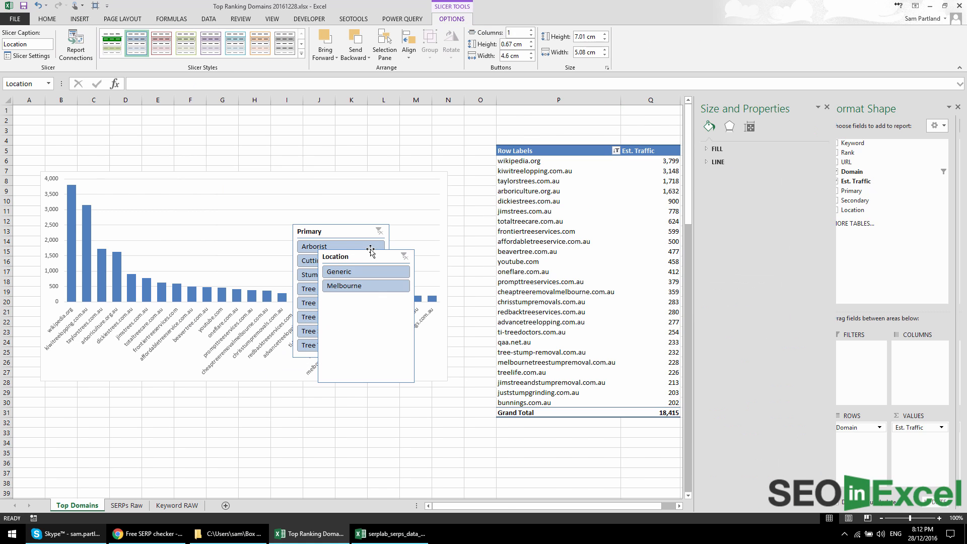
- Move the Primary slicer up between the chart and the PivotTable, starting around row 2, and the Location slicer below it around row 24
click(384, 442)
drag(323, 229, 440, 127)
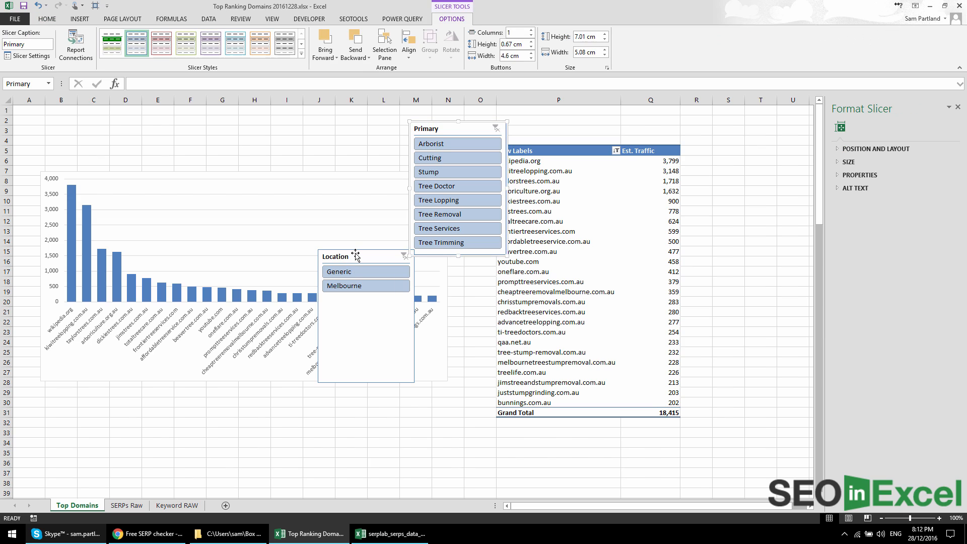
drag(355, 254, 466, 349)
- Filter the report by the Primary slicer's categories one at a time, from Arborist to Tree Trimming, to compare their top domains
click(444, 145)
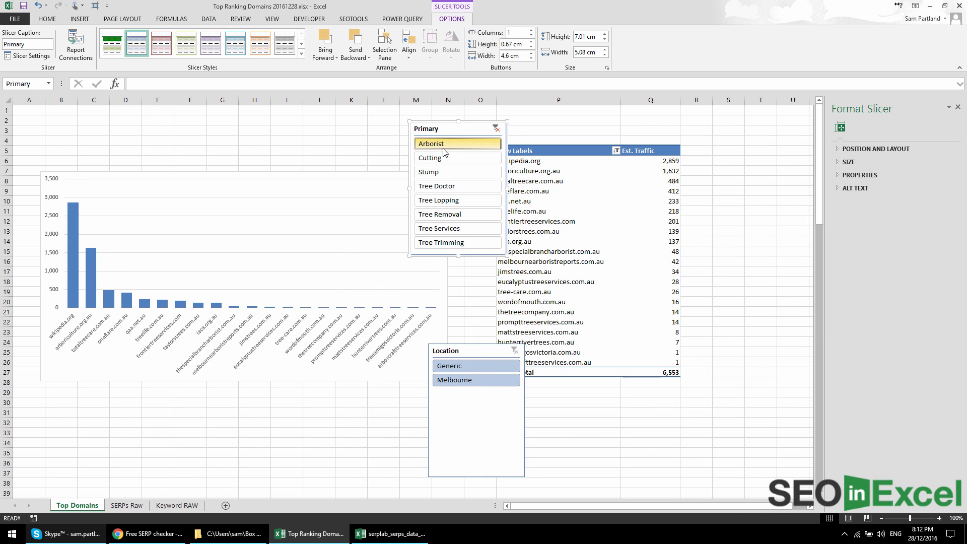
click(439, 159)
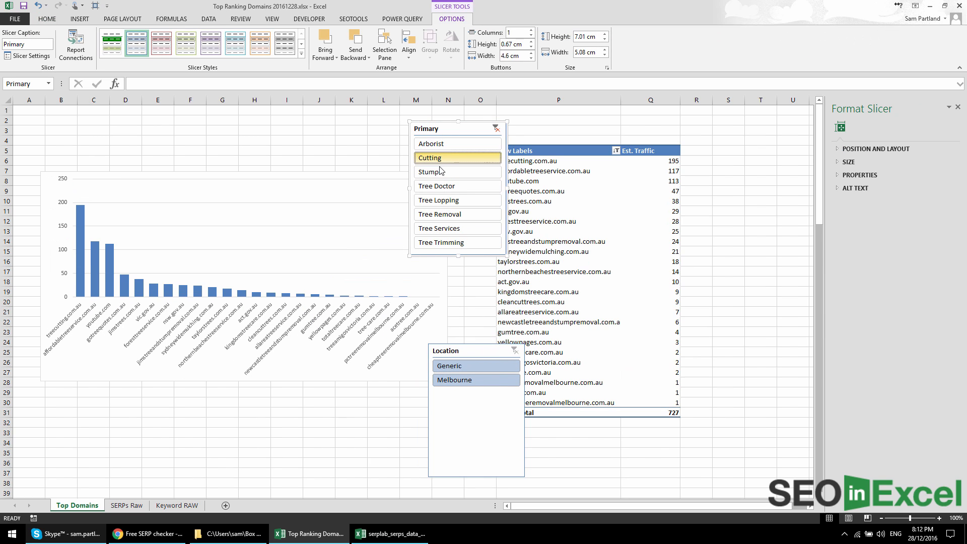
click(443, 174)
click(447, 189)
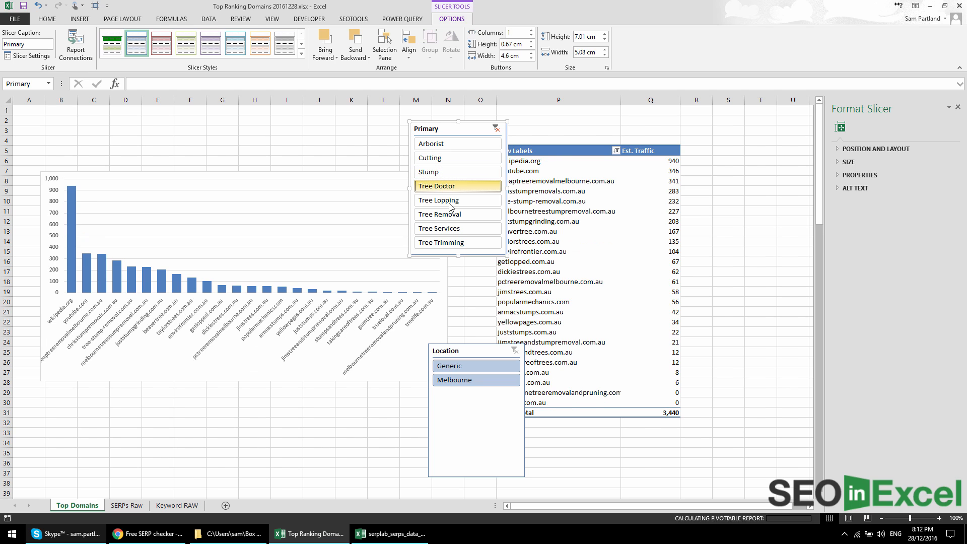
click(448, 201)
click(450, 190)
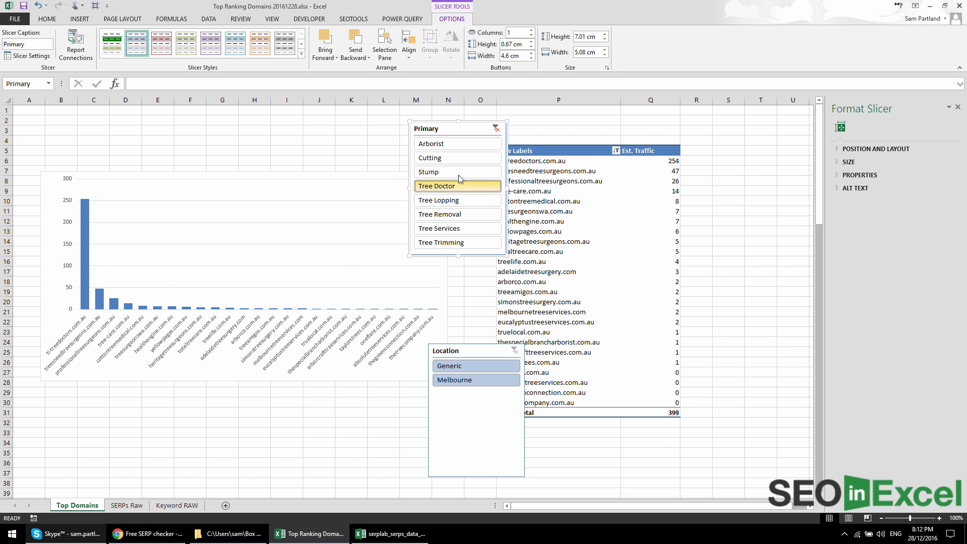
click(453, 200)
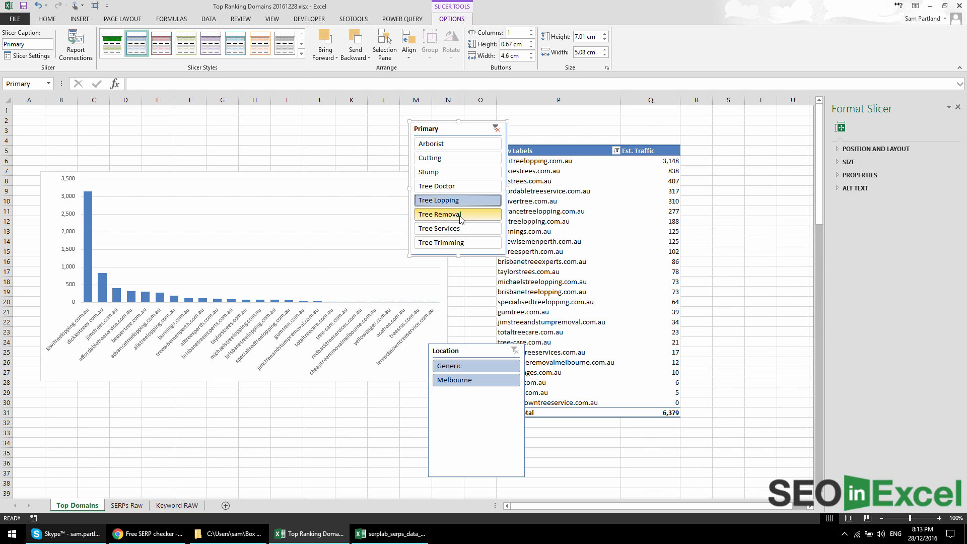
click(469, 226)
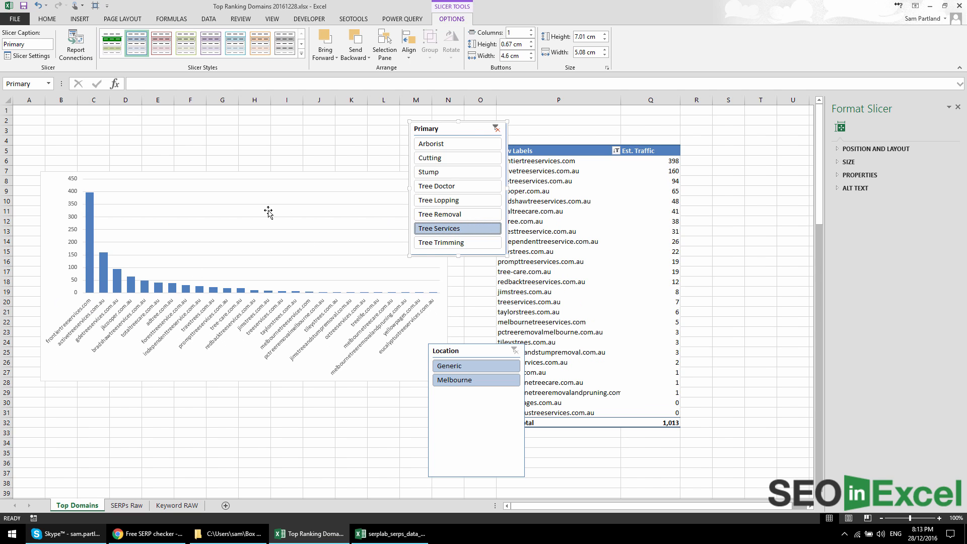
click(439, 215)
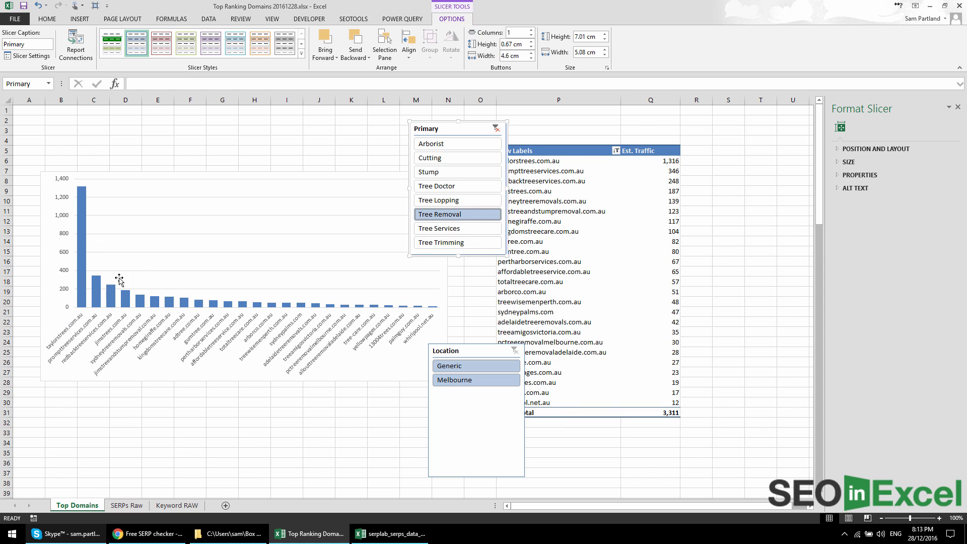
click(487, 242)
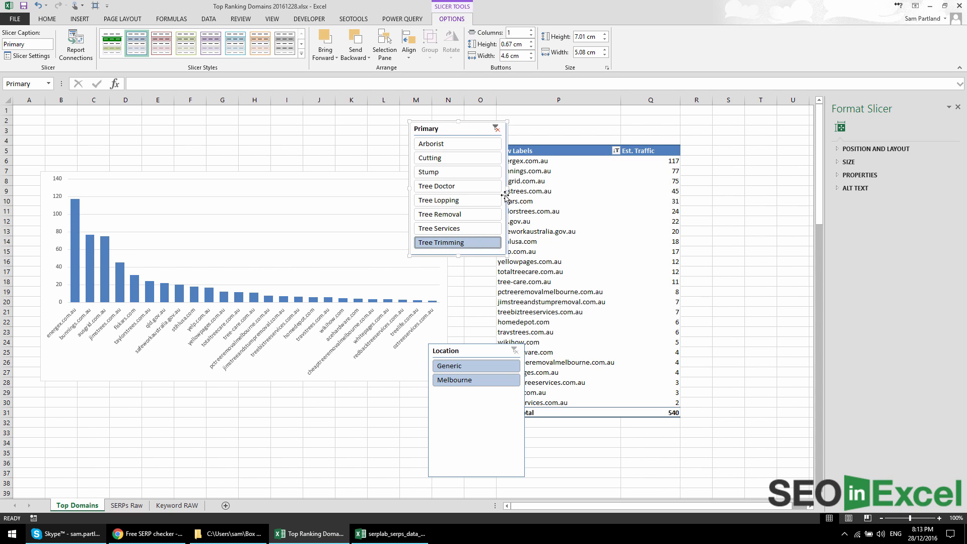
- Check the Cutting, Stump and Arborist categories again, and clear the Primary slicer's filter
click(469, 159)
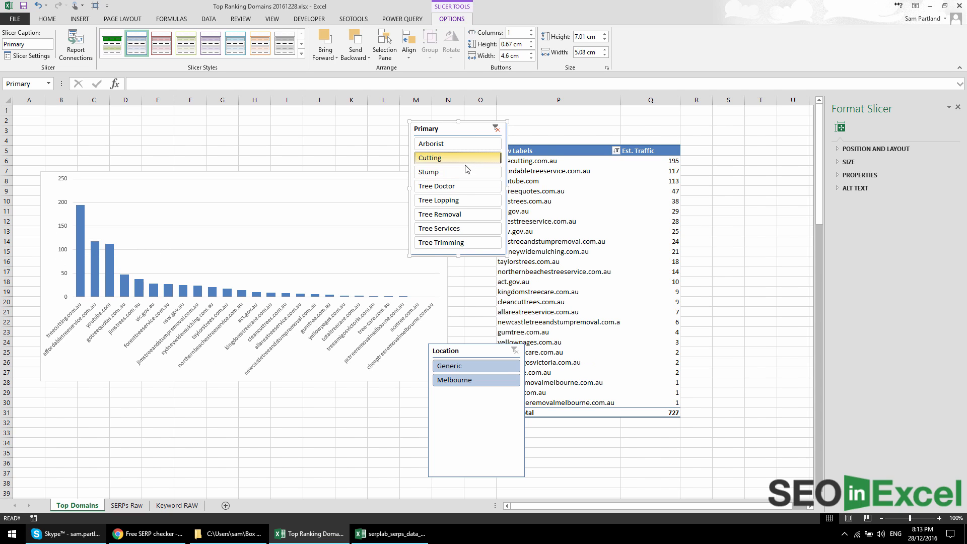
click(432, 172)
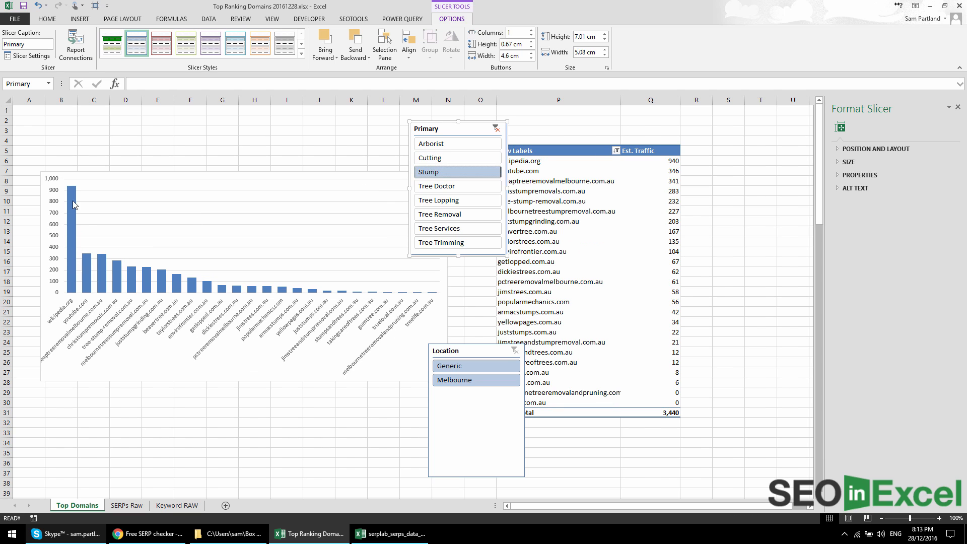
click(462, 145)
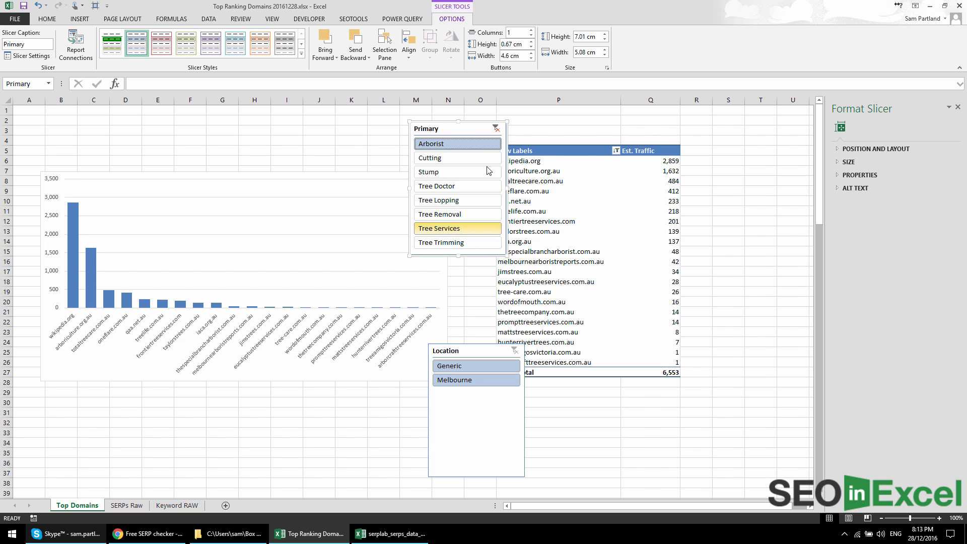
click(496, 129)
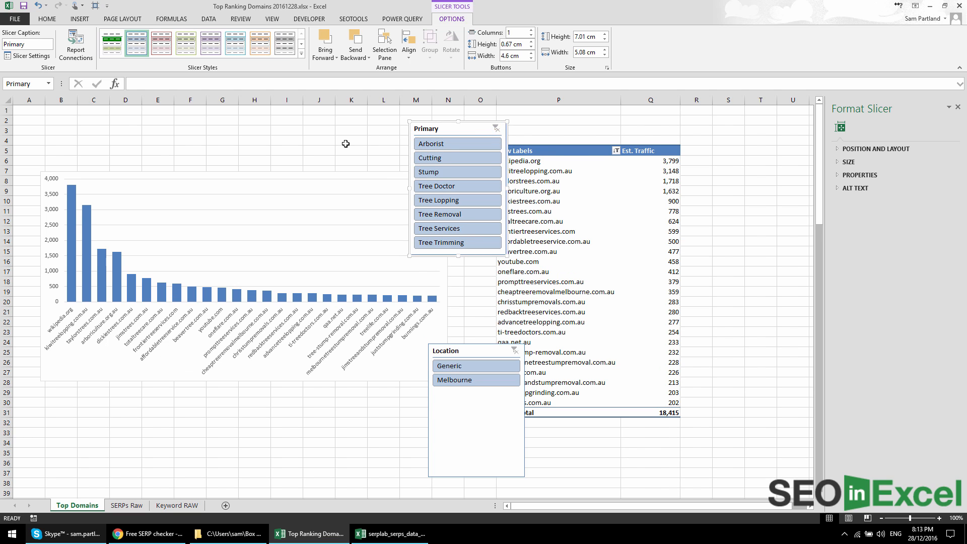
- Compare Generic and Melbourne in the Location slicer, leave Melbourne selected, and move the slicer up beneath the Primary slicer
click(476, 366)
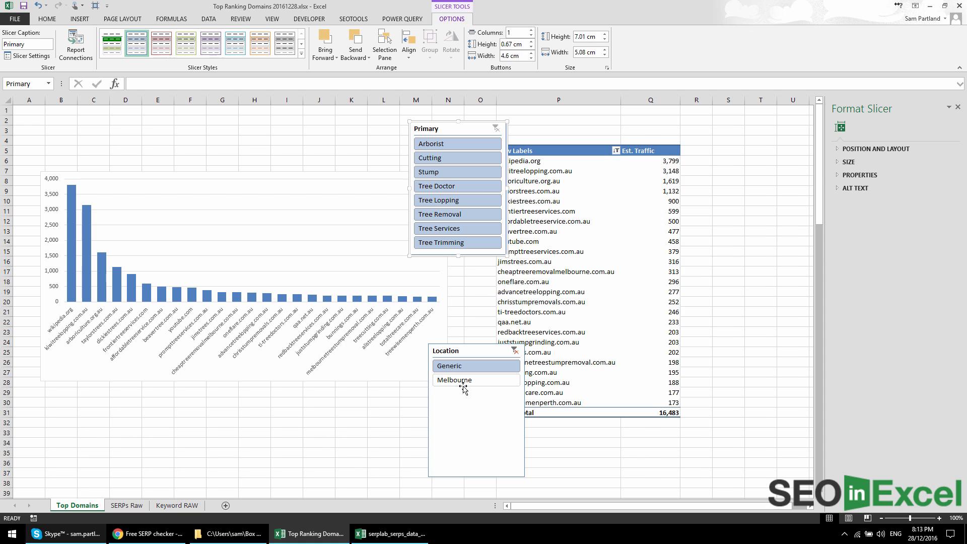
click(463, 382)
click(470, 366)
click(501, 380)
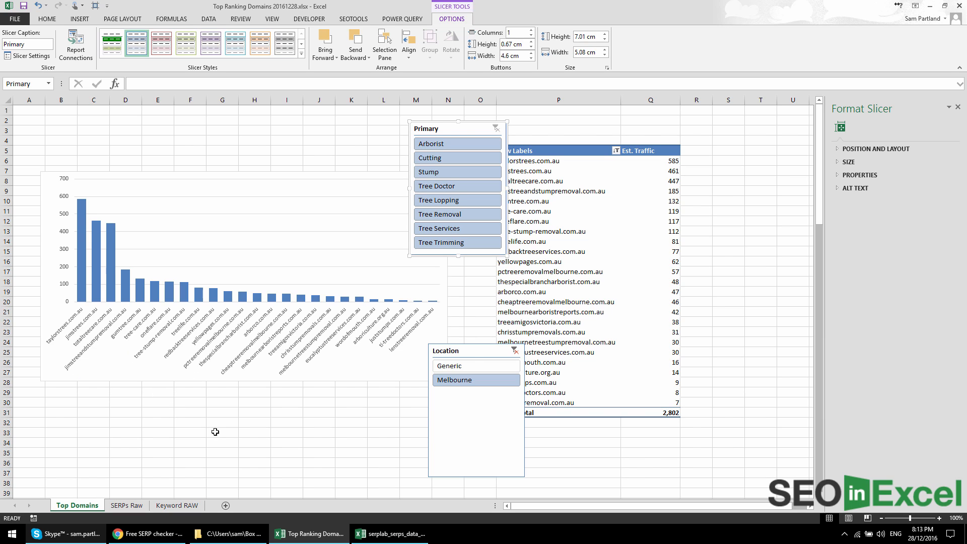
drag(471, 351, 451, 301)
- Copy the whole top domains PivotTable to cell B32 below the chart and widen column B for the domain names
click(587, 258)
drag(562, 149, 566, 409)
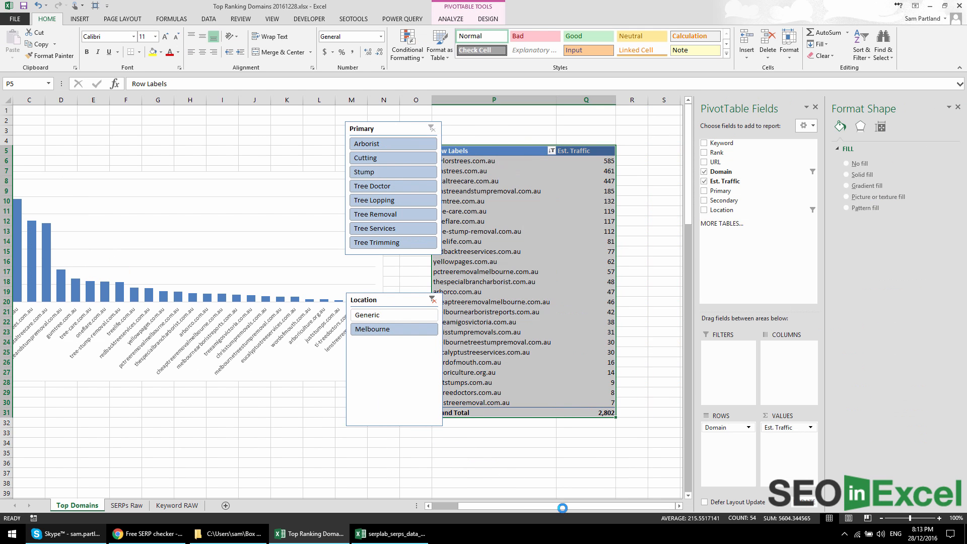
key(ctrl+c)
drag(562, 507, 537, 507)
scroll(117, 357, down, 3)
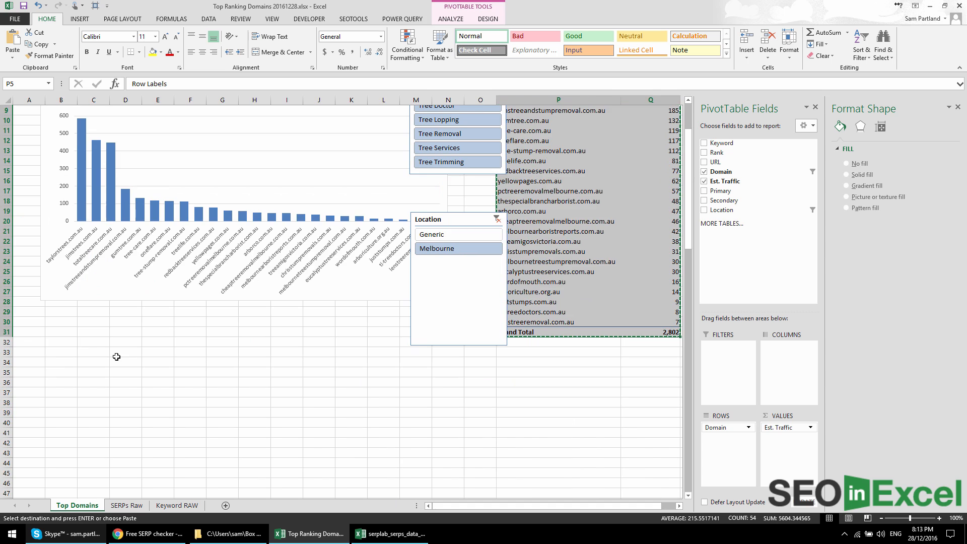
click(72, 340)
key(ctrl+v)
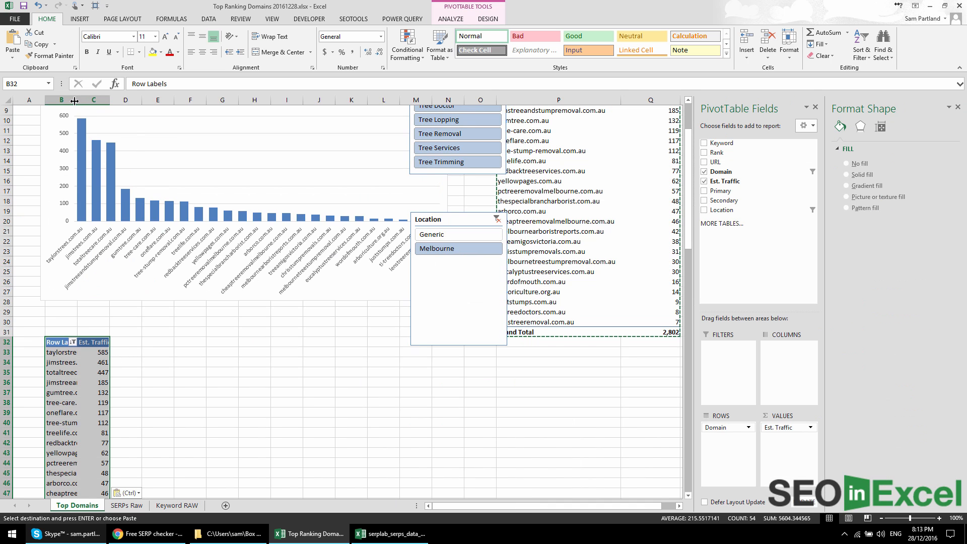
drag(74, 100, 136, 101)
click(116, 372)
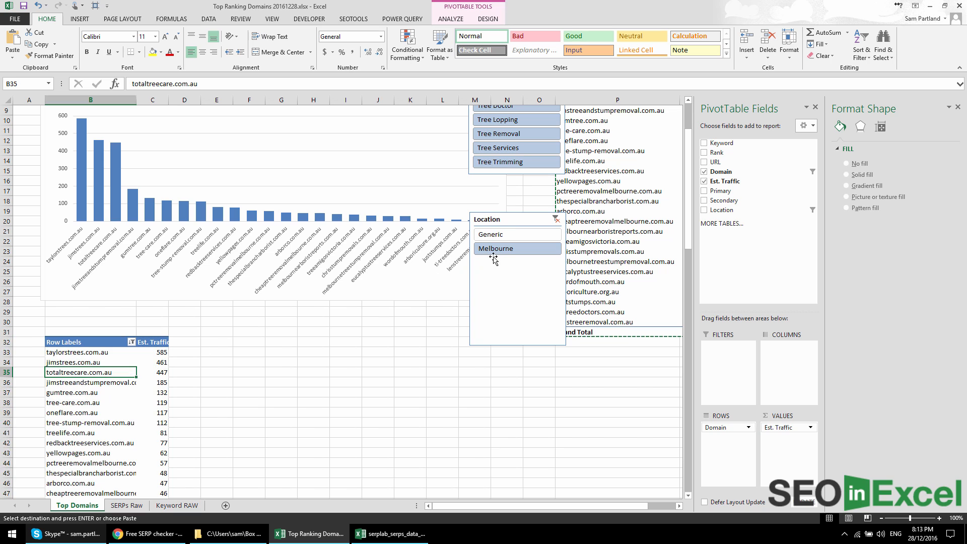
- Disconnect PivotTable2 from the Location slicer, keeping PivotTable1 connected
right_click(475, 224)
click(565, 330)
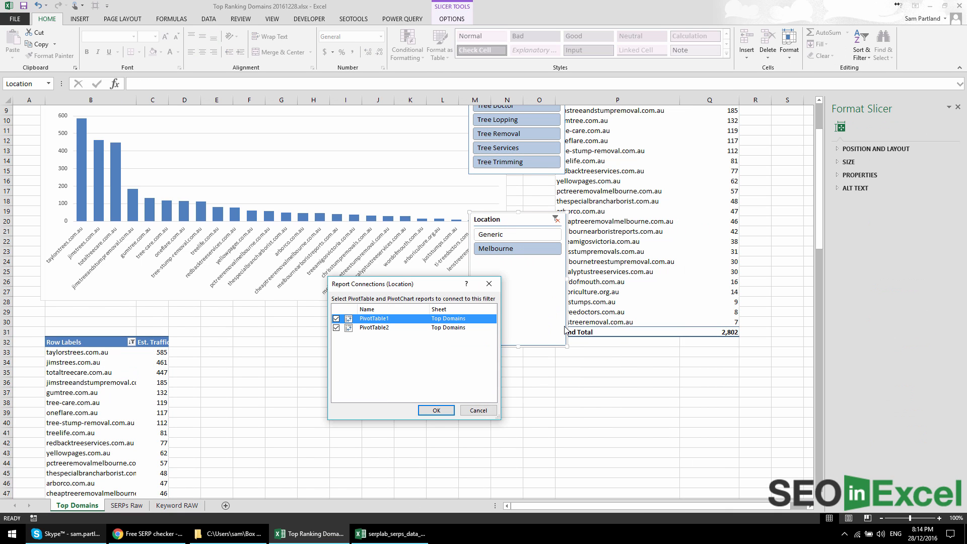
click(336, 318)
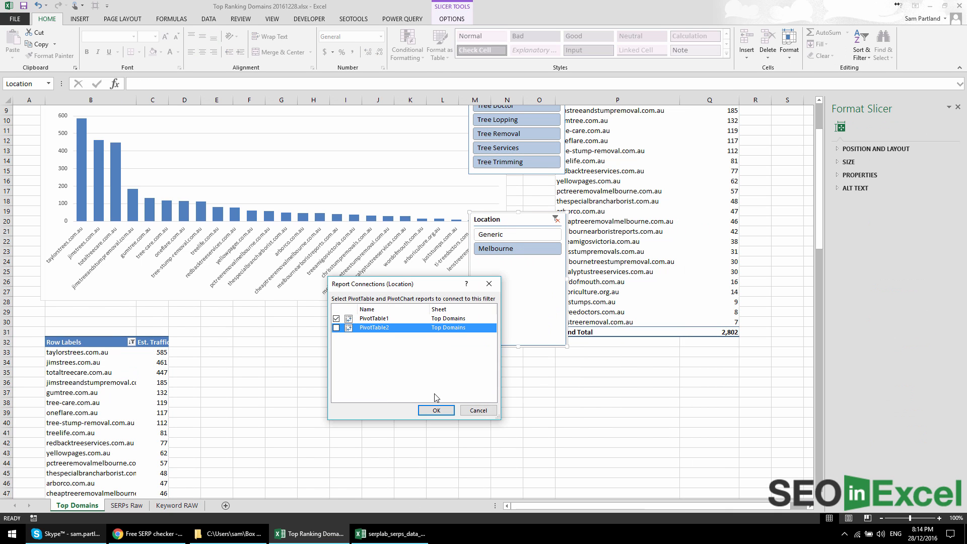
click(436, 410)
- Disconnect PivotTable2 from the Primary slicer, keeping PivotTable1 connected
right_click(525, 175)
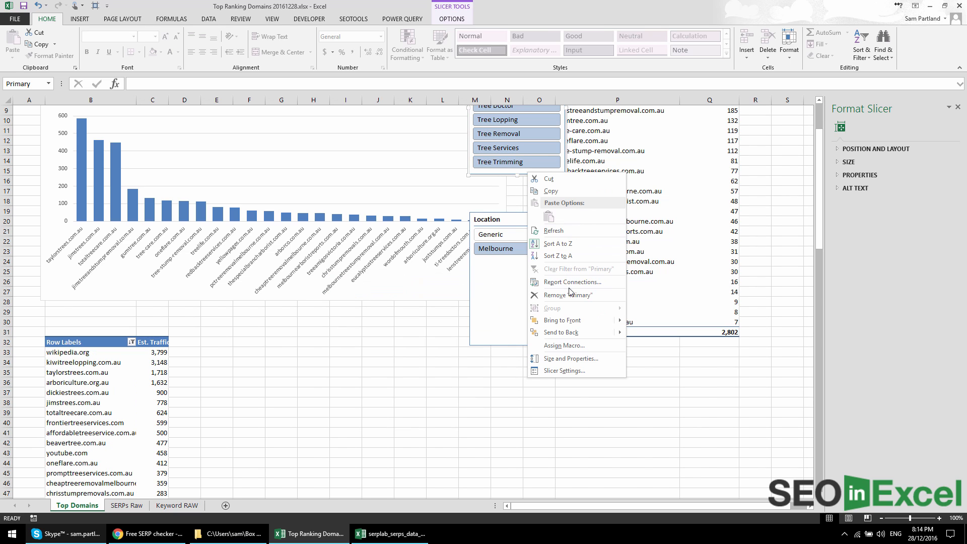
click(571, 285)
click(336, 318)
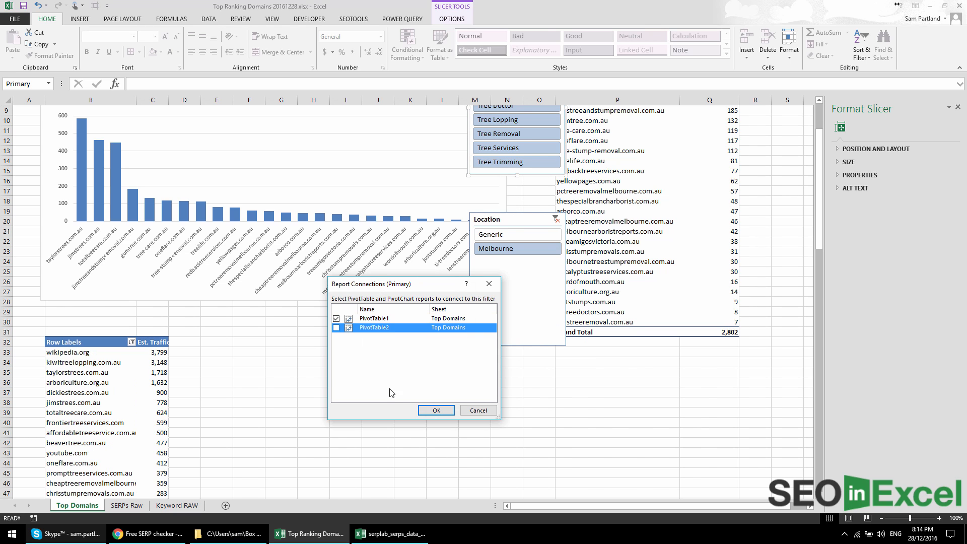
click(436, 410)
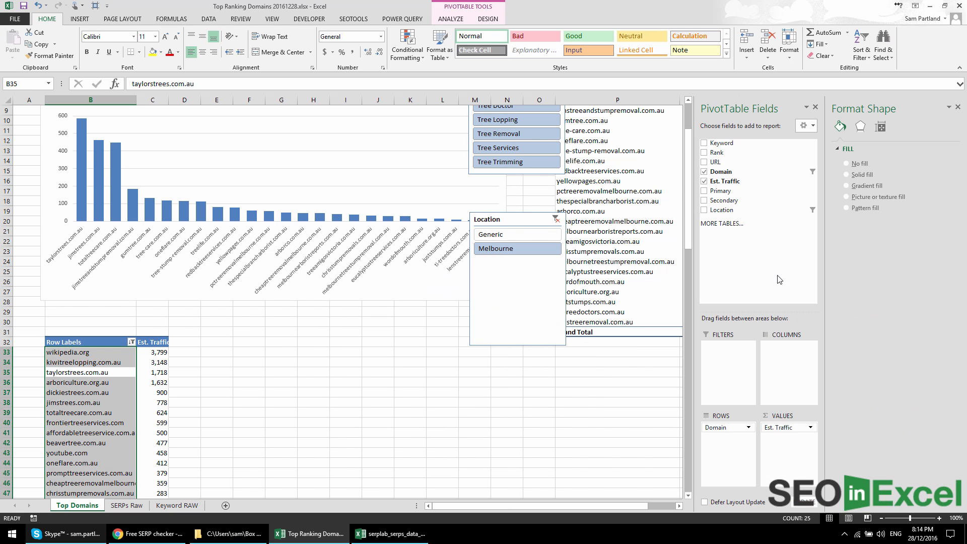
- Add Primary as a report filter to the lower PivotTable and filter it to Arborist
click(957, 107)
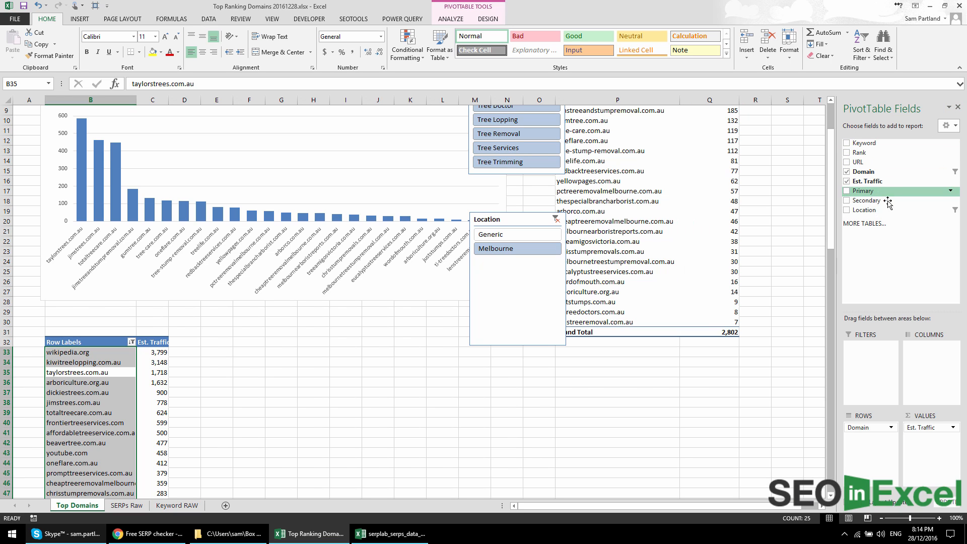
drag(862, 190, 867, 353)
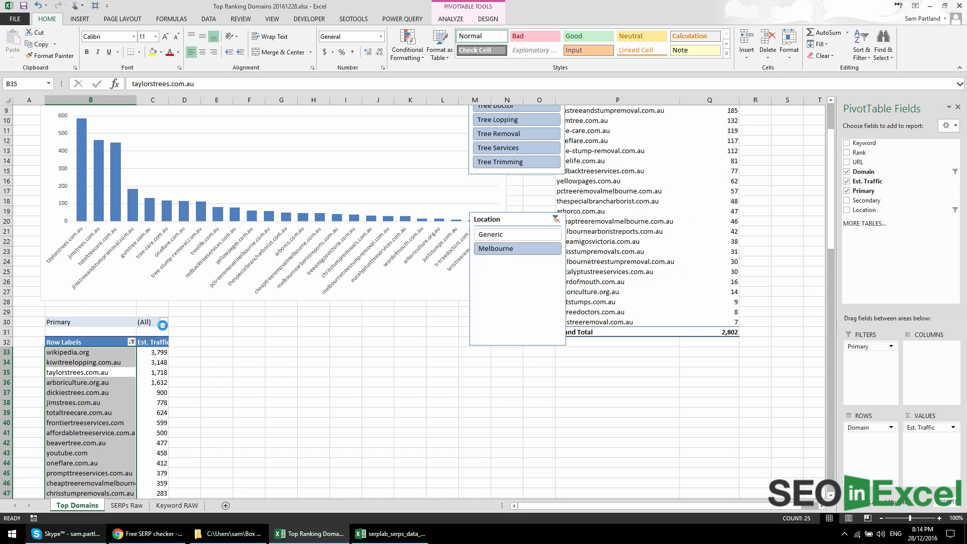
click(163, 322)
click(72, 354)
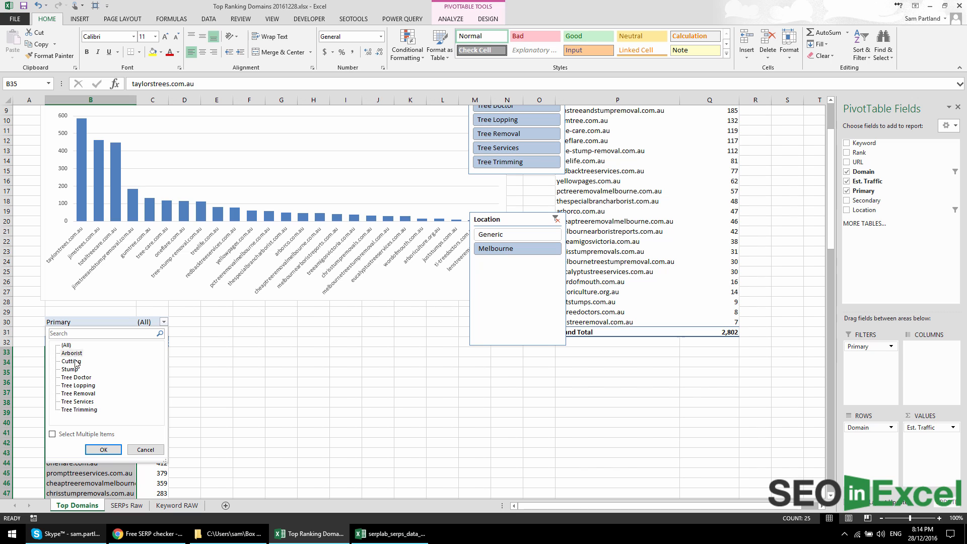
click(99, 450)
click(216, 392)
- Copy the whole Arborist PivotTable with its report filter to cell E30 and widen column E to fit the domain names
scroll(196, 372, down, 3)
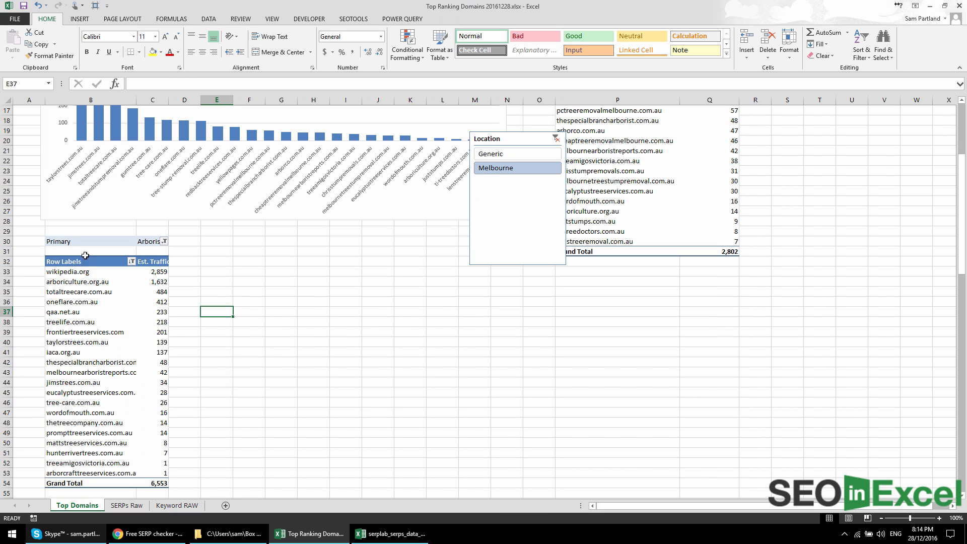
drag(78, 241, 157, 458)
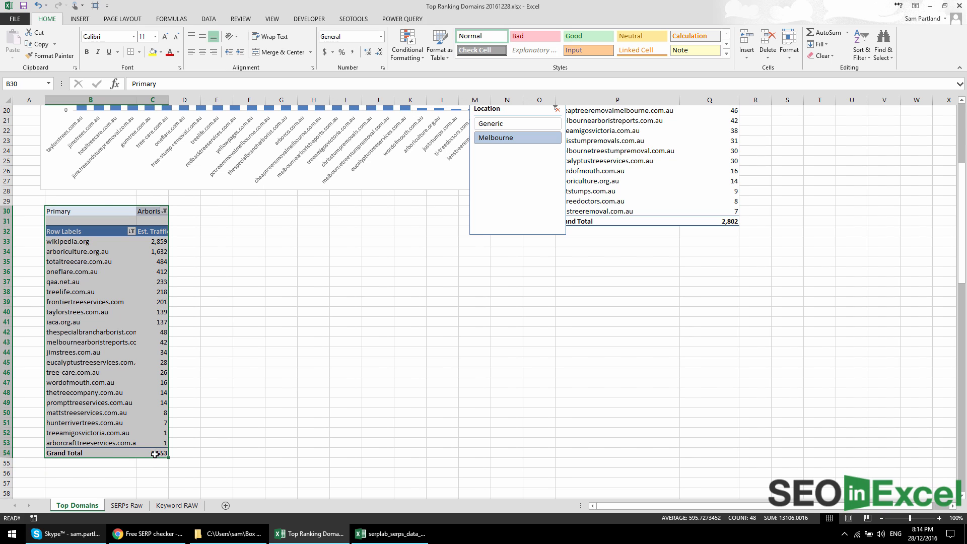
key(ctrl+c)
click(218, 213)
key(ctrl+v)
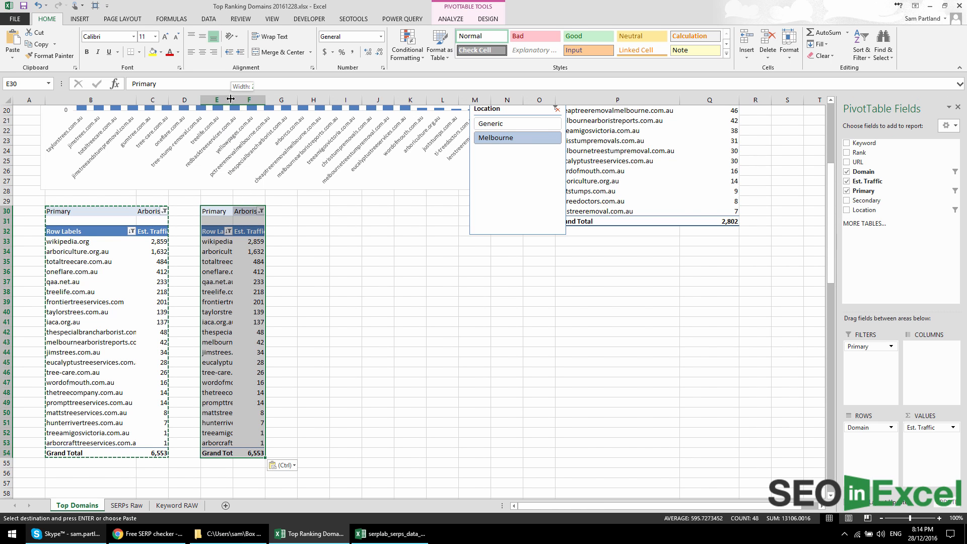
double_click(233, 100)
click(293, 287)
- Filter the copied PivotTable at E30 to the Cutting category
click(334, 214)
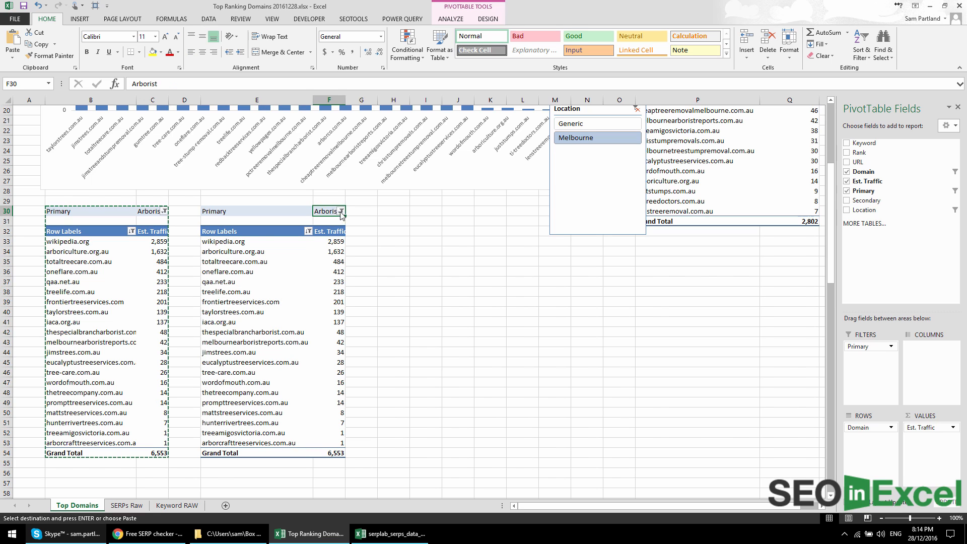
click(342, 211)
click(248, 250)
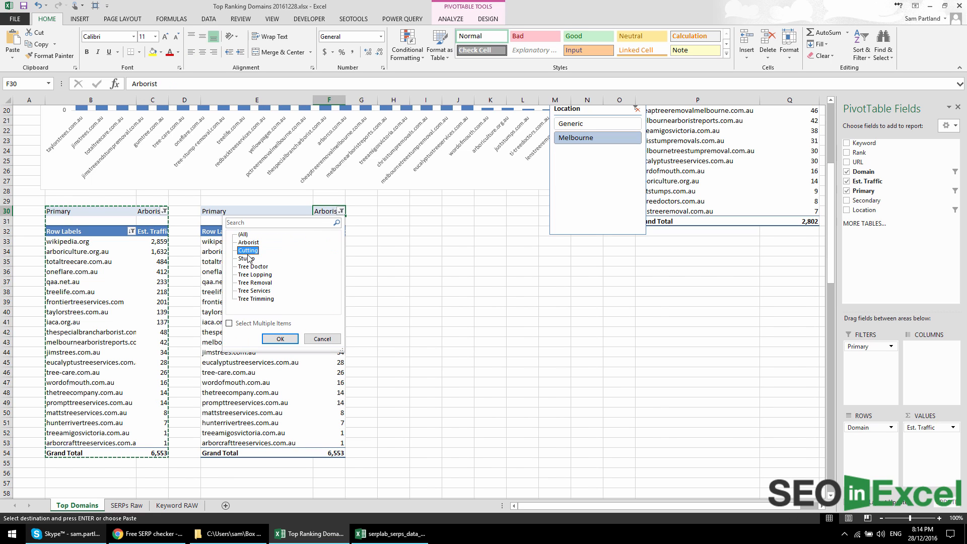
click(280, 338)
- Copy the whole PivotTable at E30 to cell H30 and set the new copy's Primary filter to Tree Services
drag(256, 208, 332, 493)
key(ctrl+c)
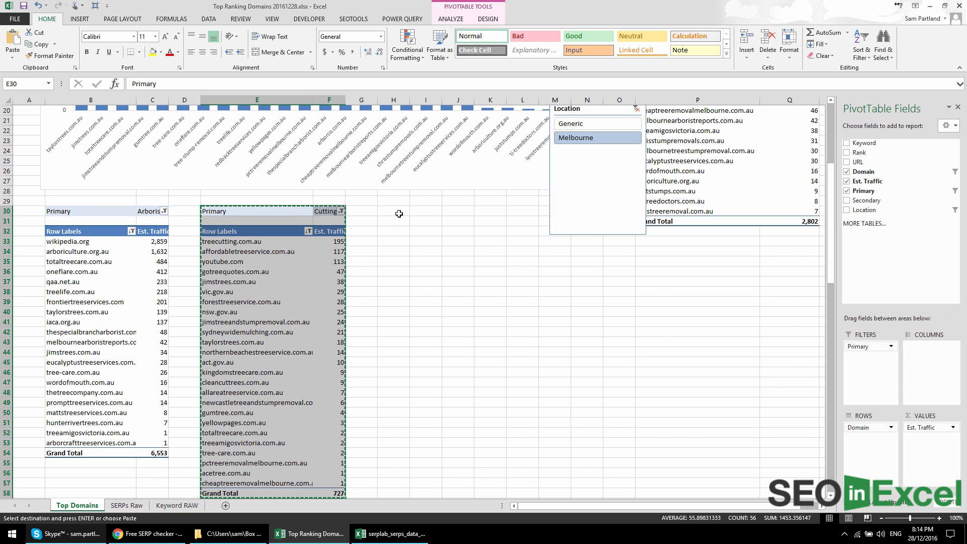
click(398, 212)
key(ctrl+v)
click(438, 211)
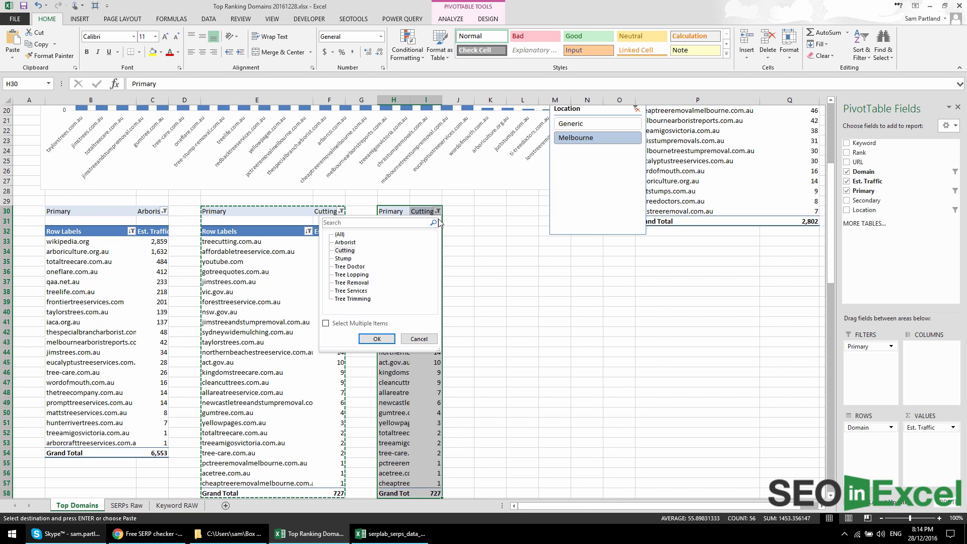
click(351, 290)
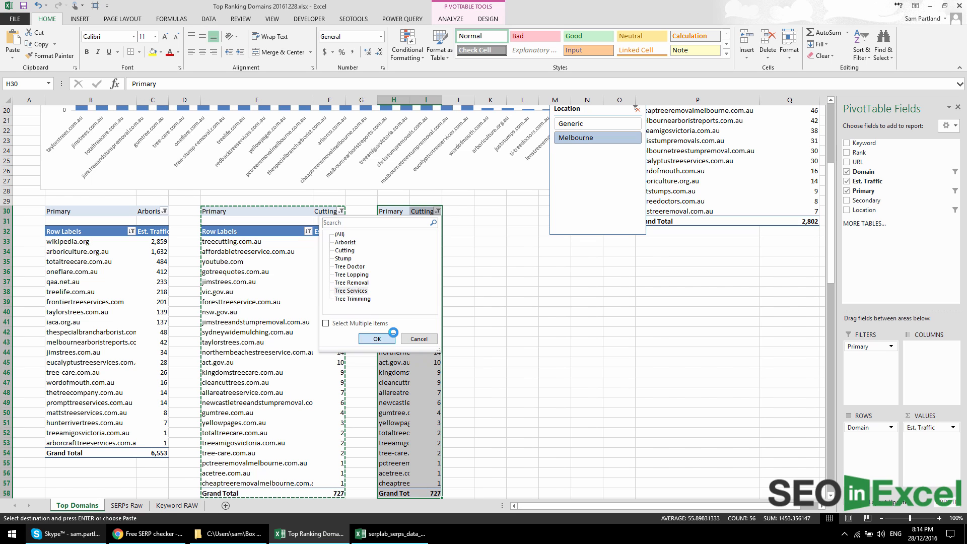
click(377, 338)
- Adjust the widths of columns H and I so the third PivotTable's domain names and filter value fit
drag(410, 97, 530, 100)
click(577, 241)
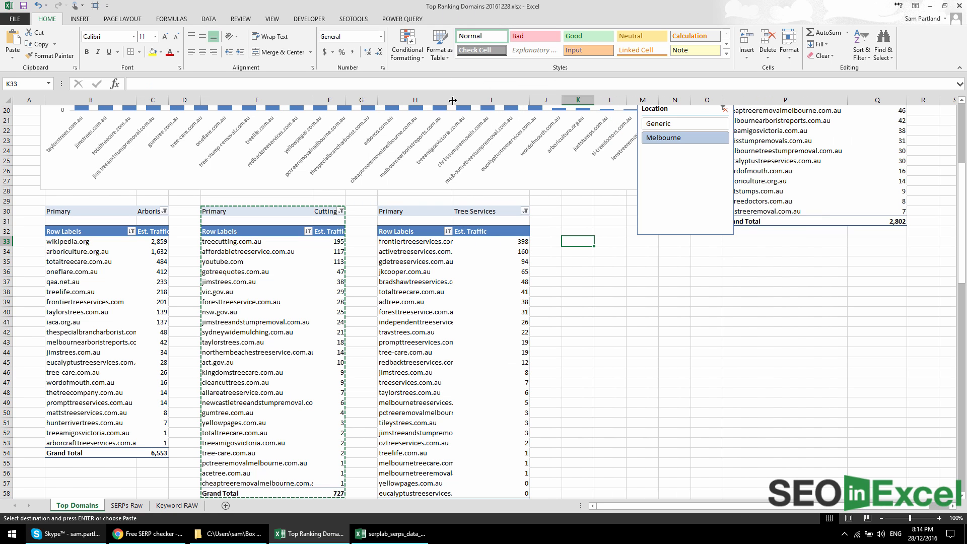
drag(452, 100, 486, 100)
drag(562, 101, 538, 101)
click(573, 270)
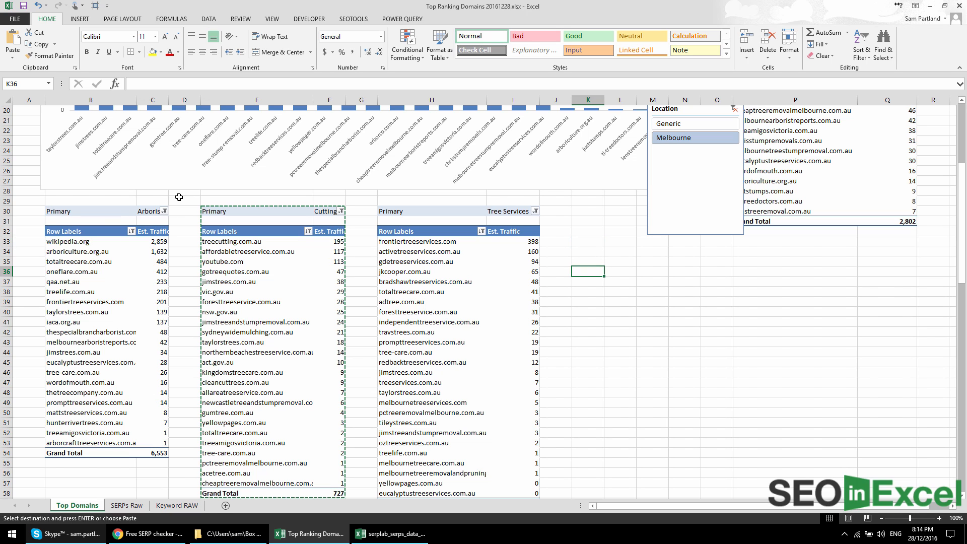
- Examine the top-ranking domains in the Arborist, Cutting and Tree Services PivotTables
click(75, 244)
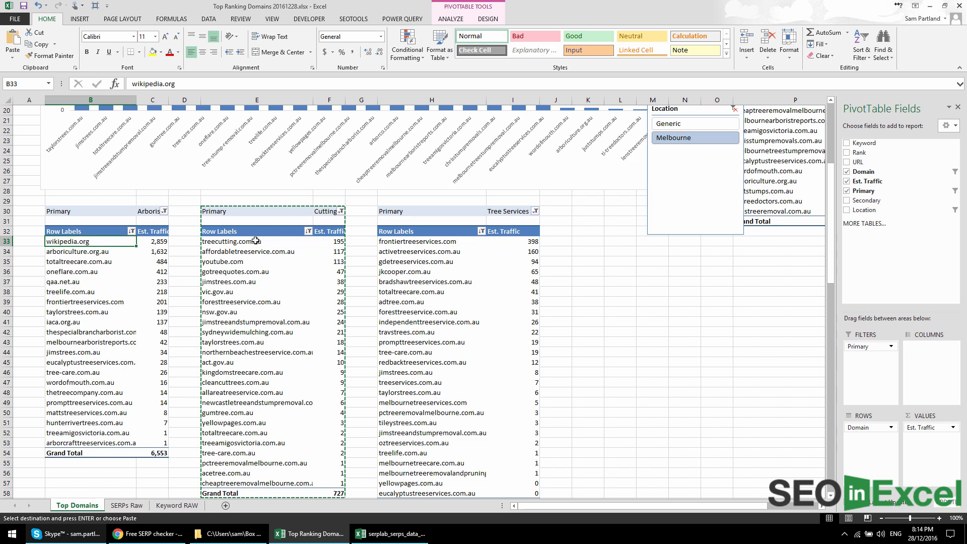
click(237, 244)
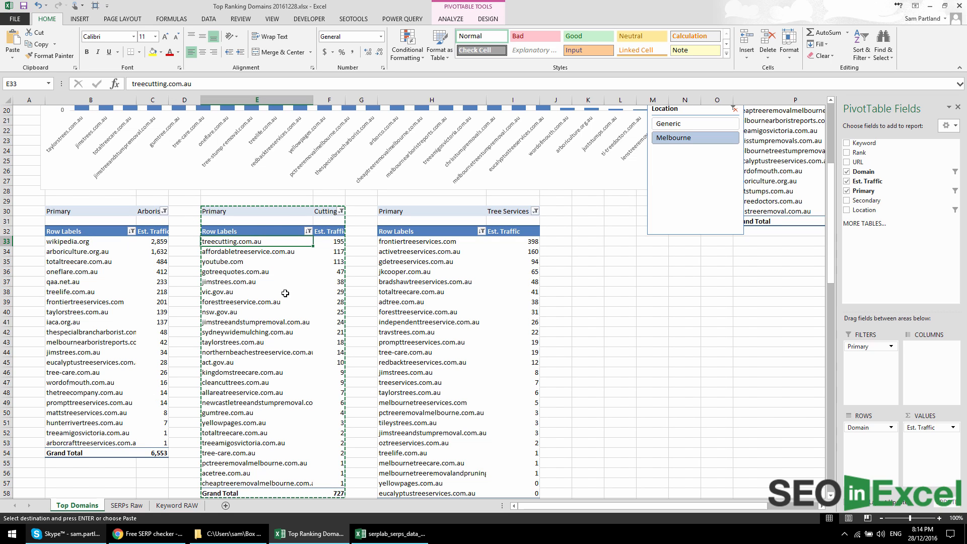
key(Down)
key(Down)
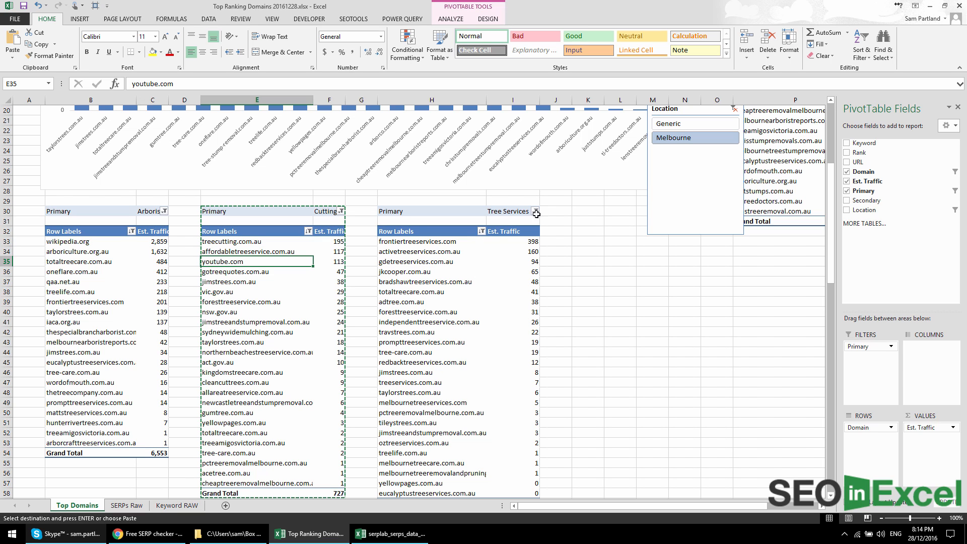
click(417, 242)
click(438, 251)
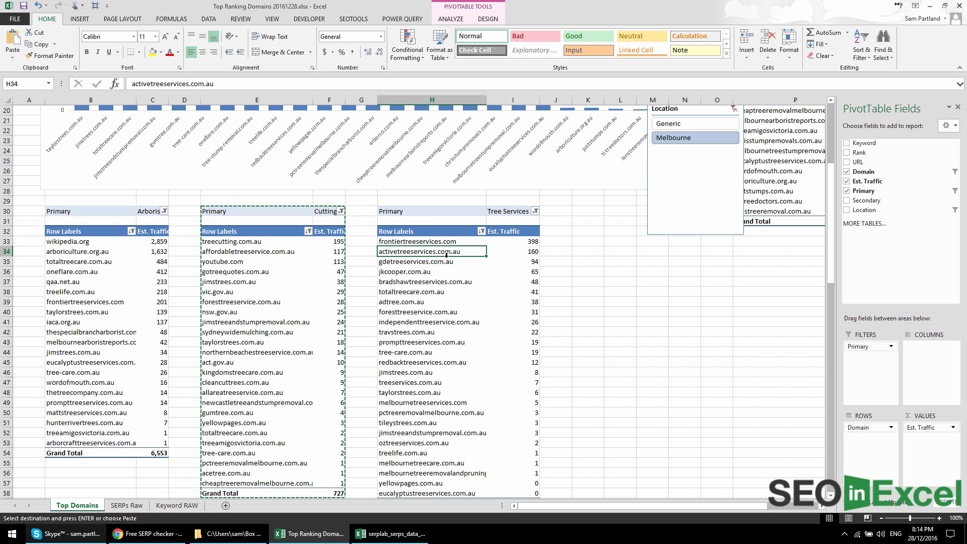
scroll(518, 272, up, 3)
scroll(227, 281, down, 2)
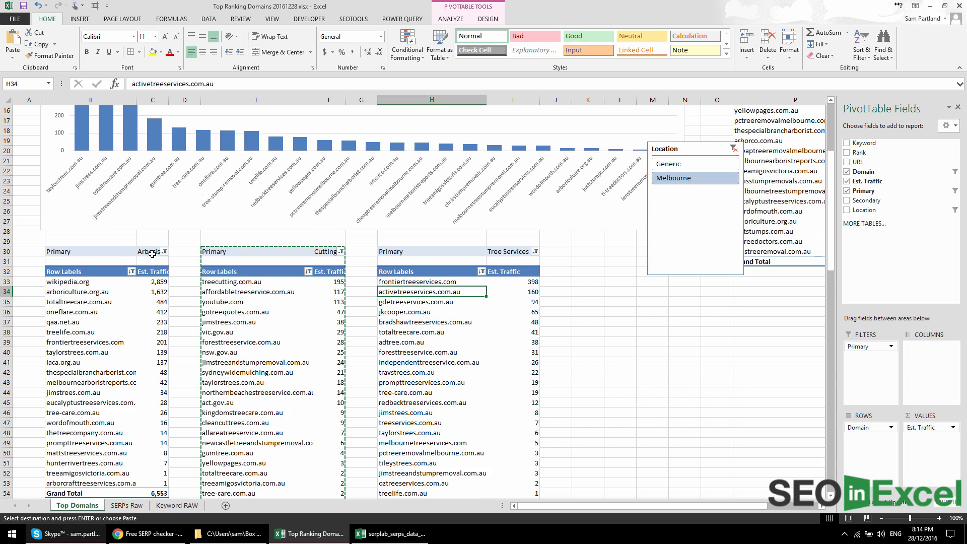
- Replace Primary with Location as the report filter of the PivotTable at H30, keeping Melbourne selected
click(165, 253)
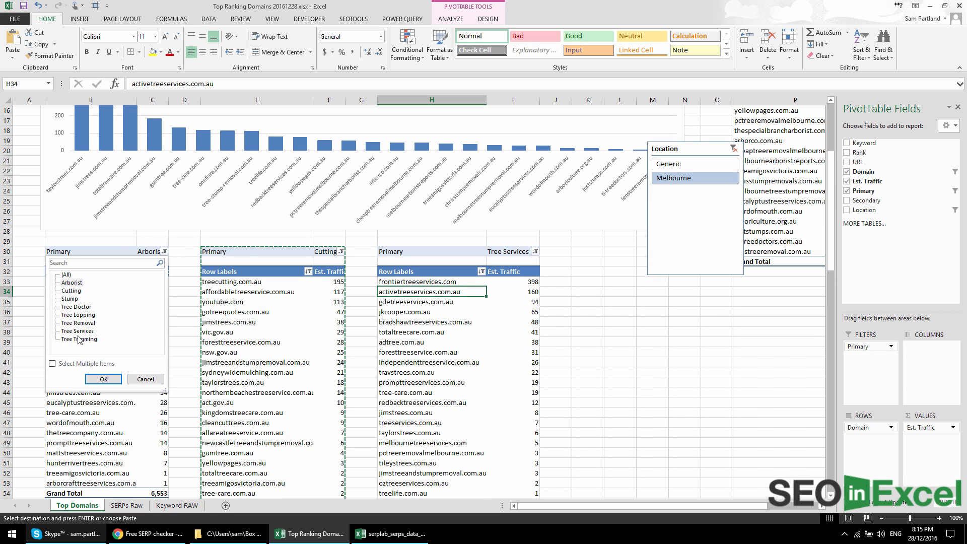
click(139, 379)
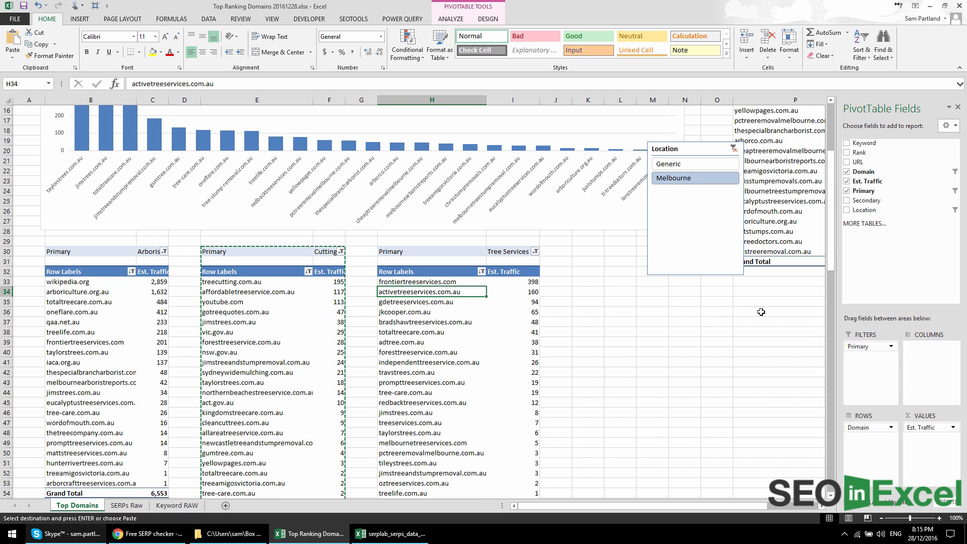
drag(862, 348, 715, 337)
drag(881, 211, 862, 352)
click(480, 323)
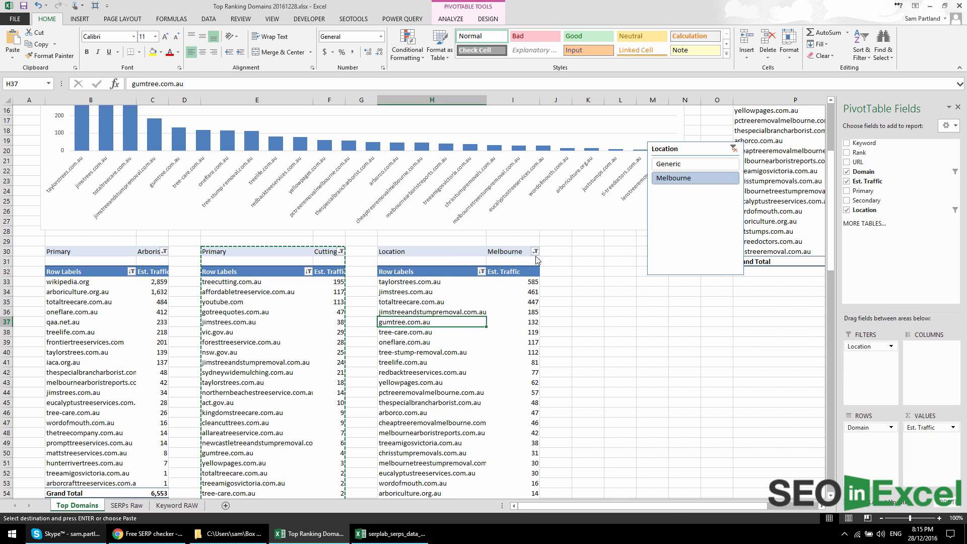
click(535, 252)
click(476, 380)
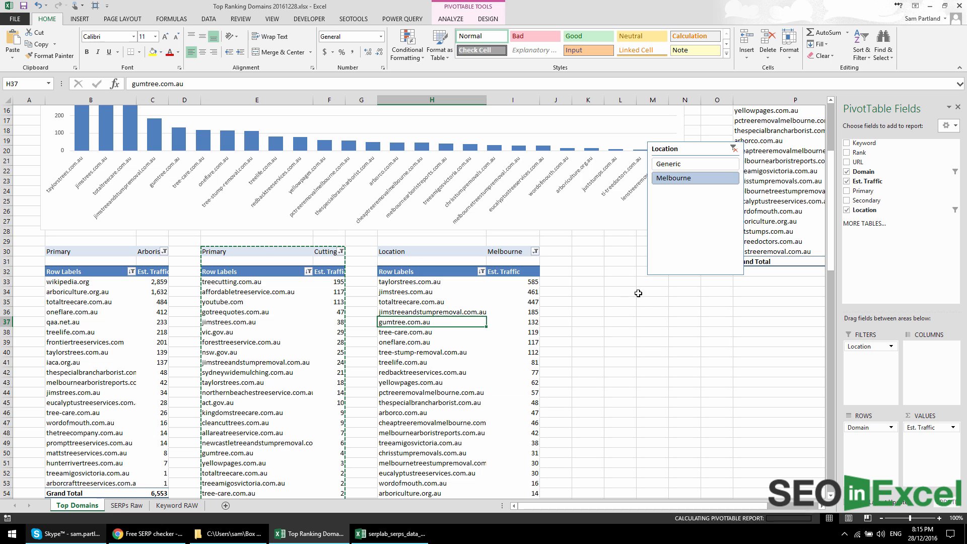
- Replace Primary with Location as the report filter of the middle PivotTable at E30 and filter it to Generic only
click(308, 299)
click(340, 252)
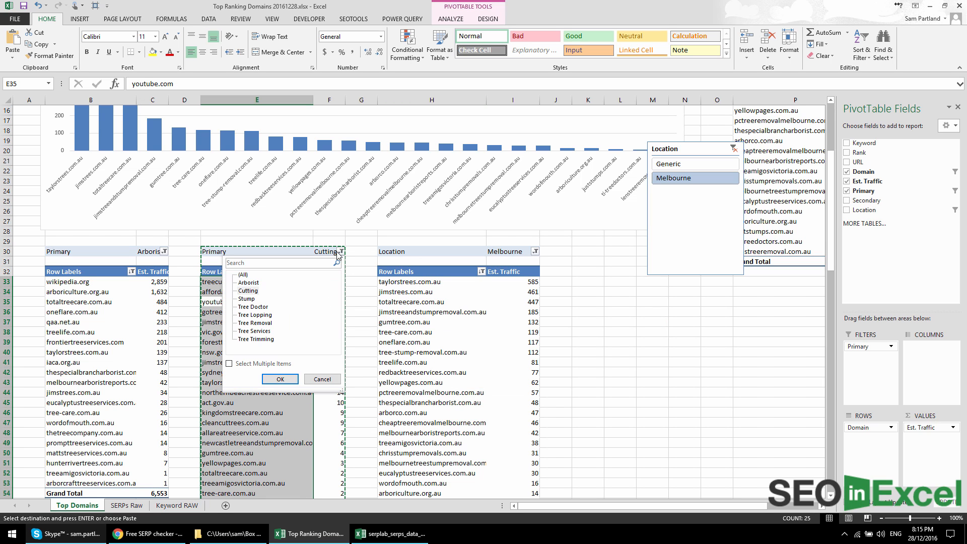
click(323, 380)
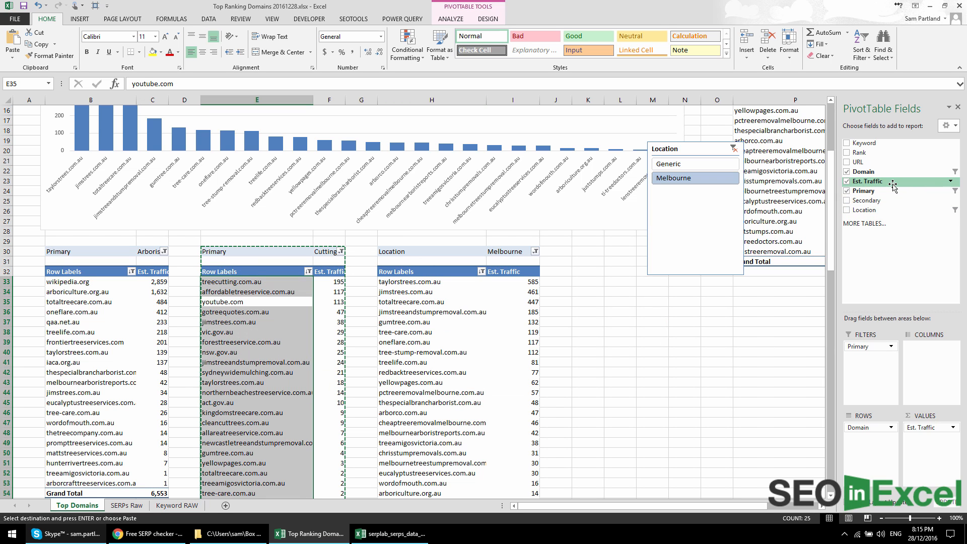
drag(883, 208, 379, 255)
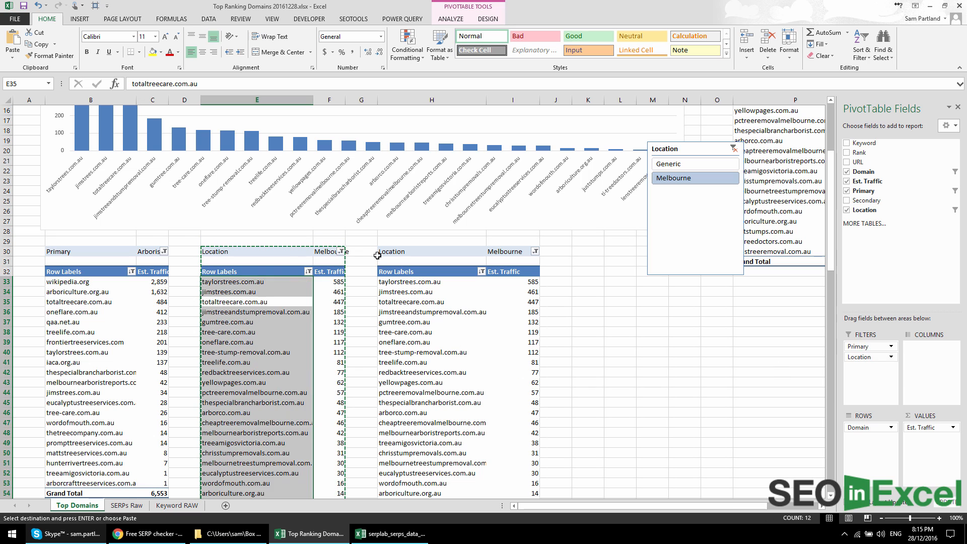
click(341, 251)
click(240, 282)
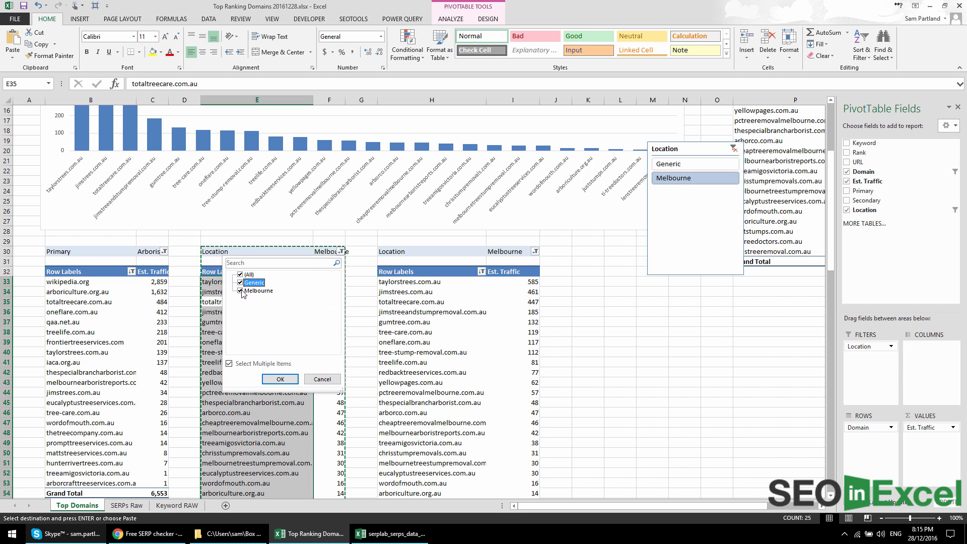
click(240, 291)
click(280, 379)
click(363, 291)
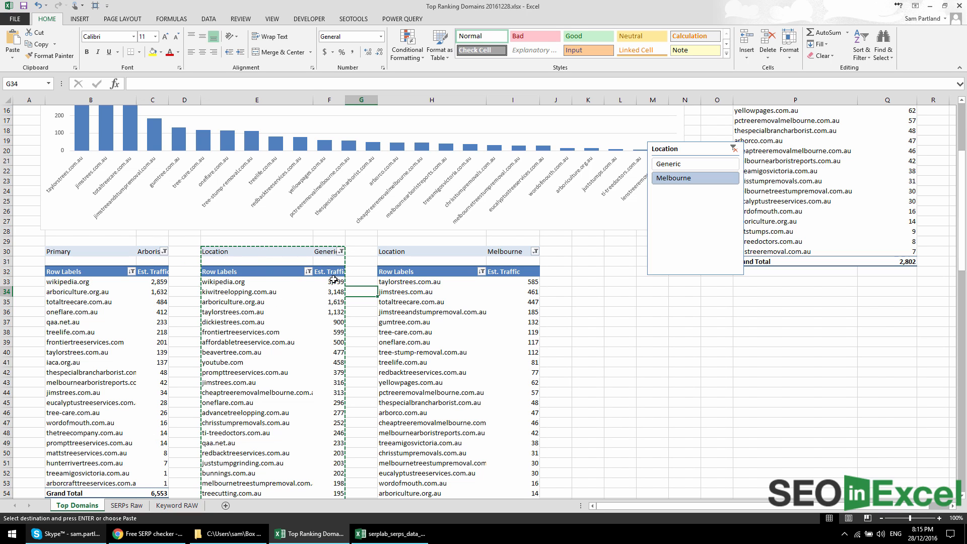
- Compare the top domains and estimated traffic in the Generic and Melbourne PivotTables
click(508, 294)
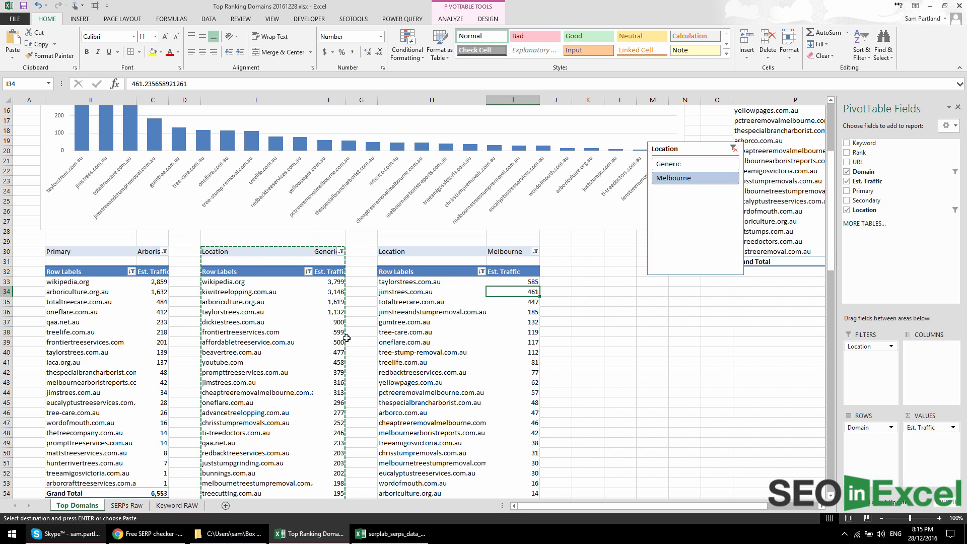
click(257, 291)
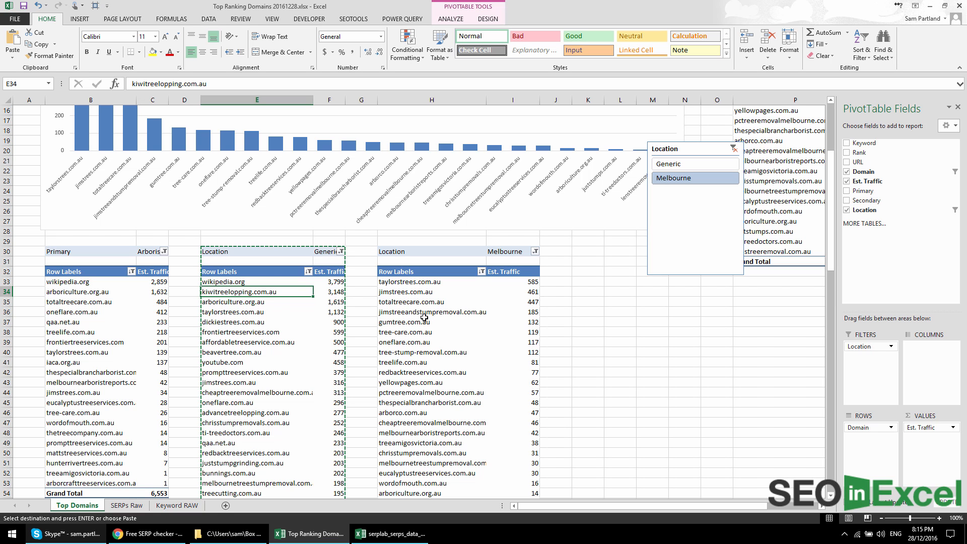
scroll(423, 367, down, 1)
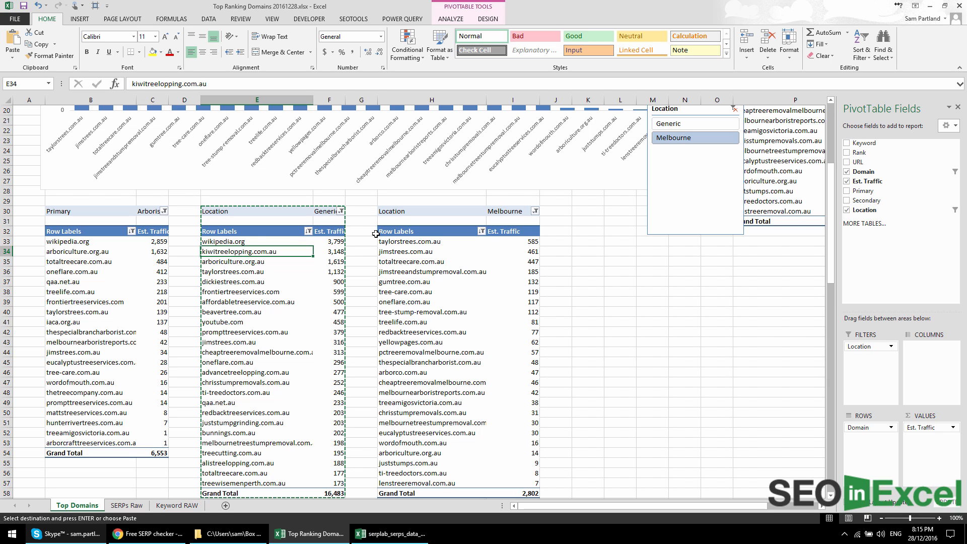
click(656, 321)
- Narrow the PivotChart from its right edge so it ends within column I, clear of the slicers
scroll(554, 221, up, 6)
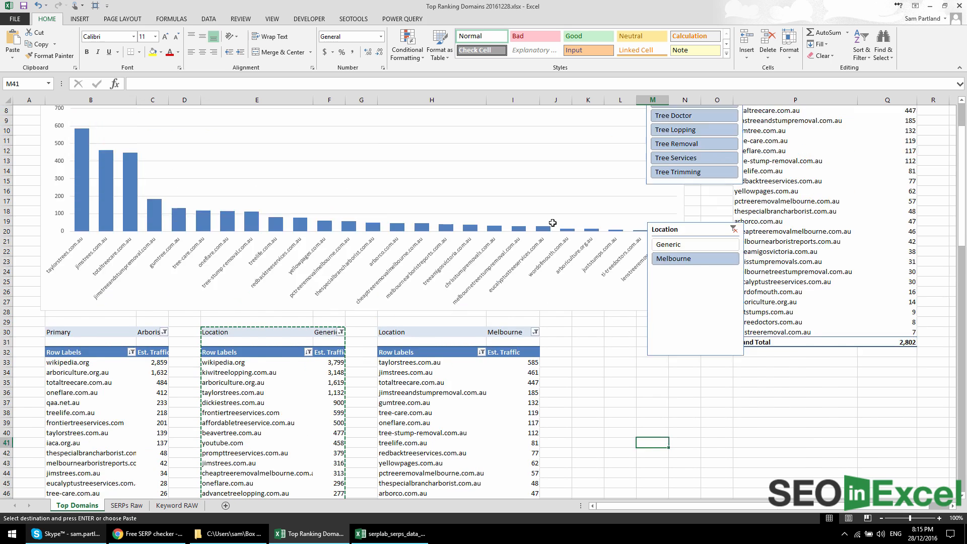
click(571, 180)
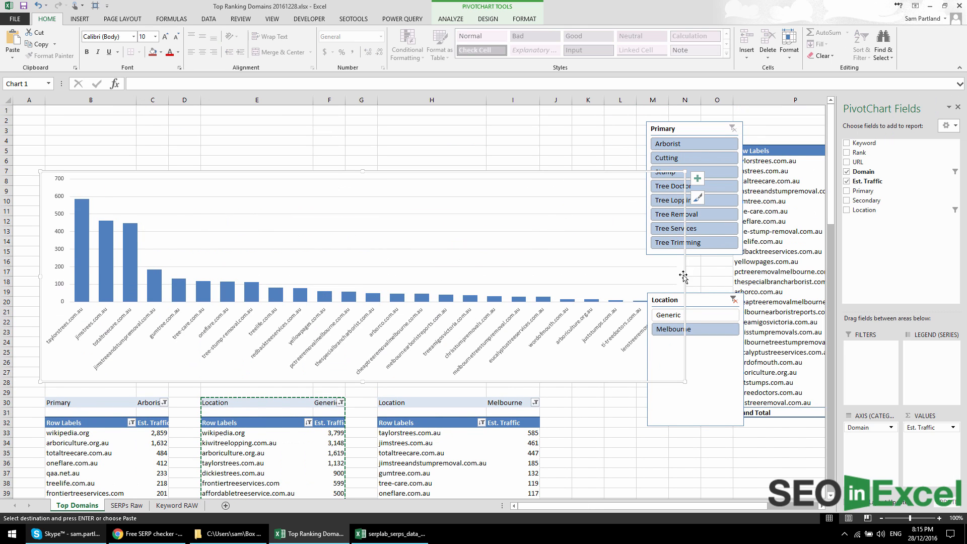
drag(682, 275, 518, 287)
click(587, 240)
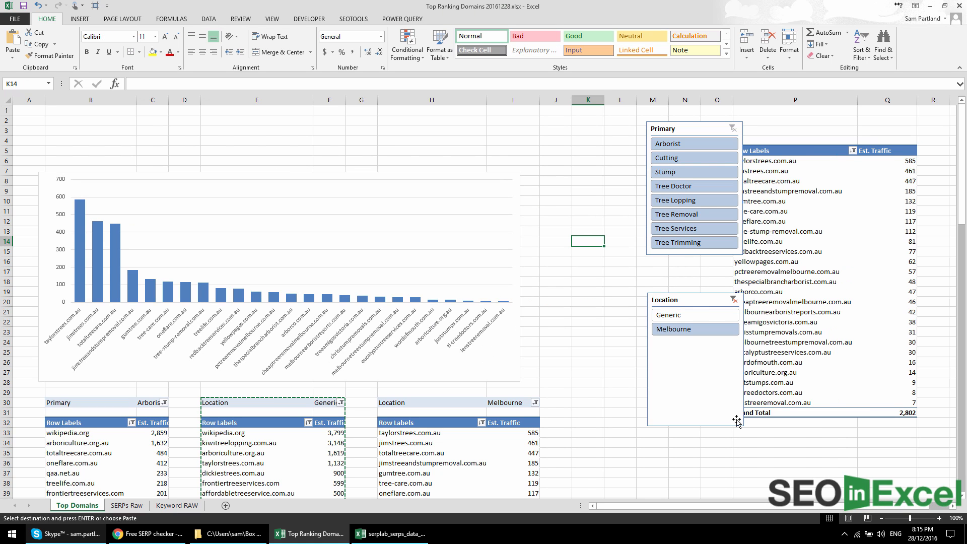